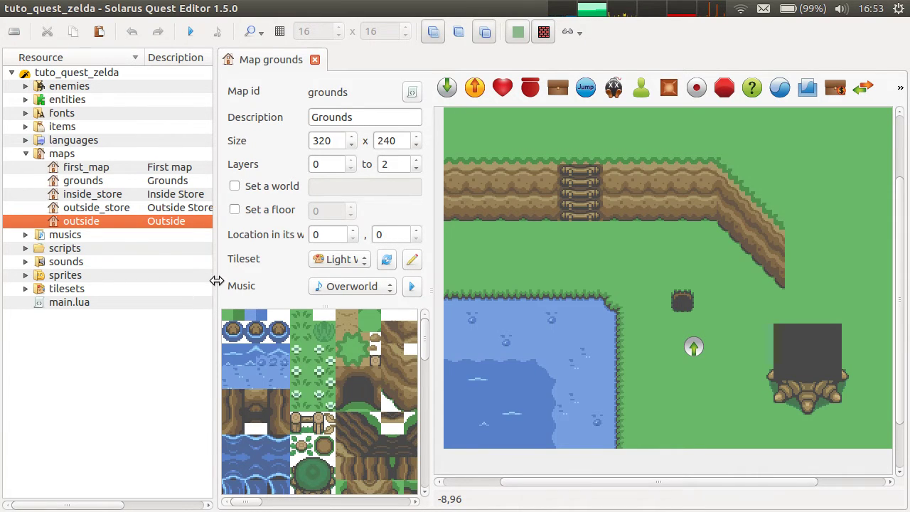
Drag both splitters right so the tree shows its Type column and the map properties get more room.
drag(217, 281, 430, 282)
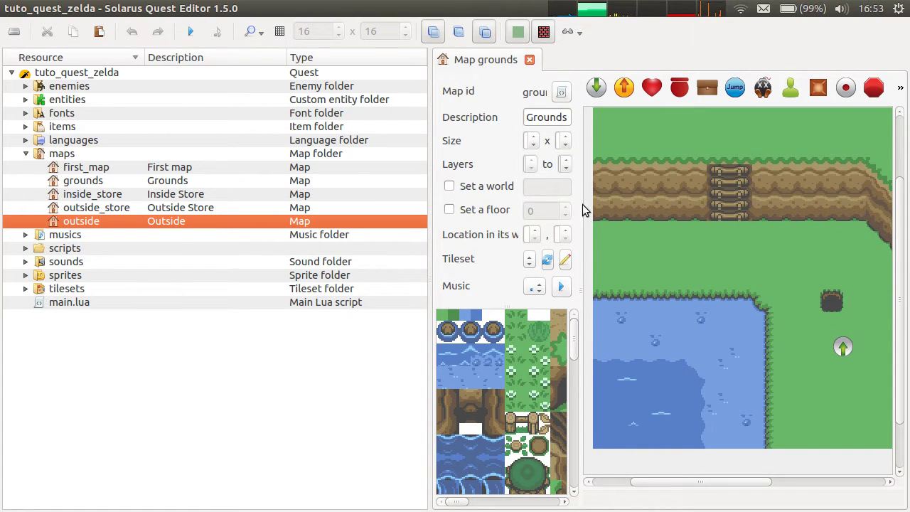
drag(580, 206, 669, 206)
Browse Files to jeux/tuto_solarus/en/tuto_quest_zelda/data, move the window aside, and show a detailed list.
mouse_move(3, 7)
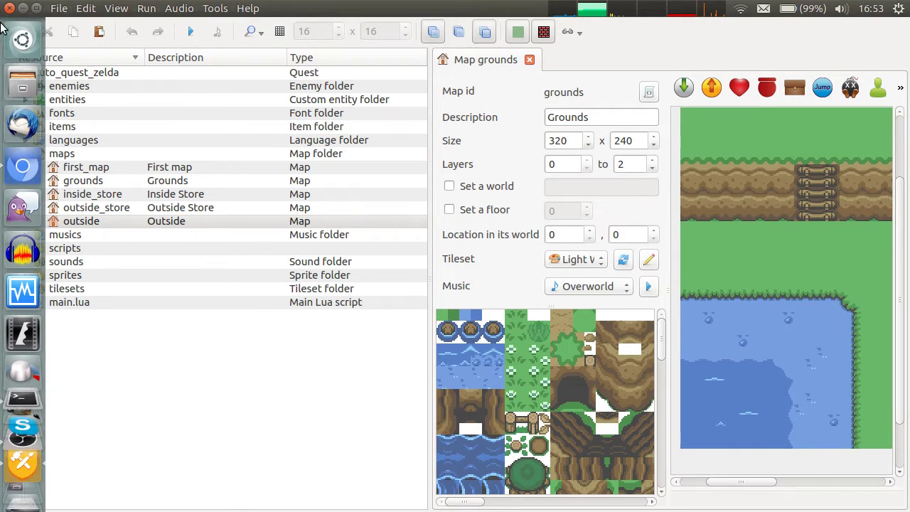
click(23, 84)
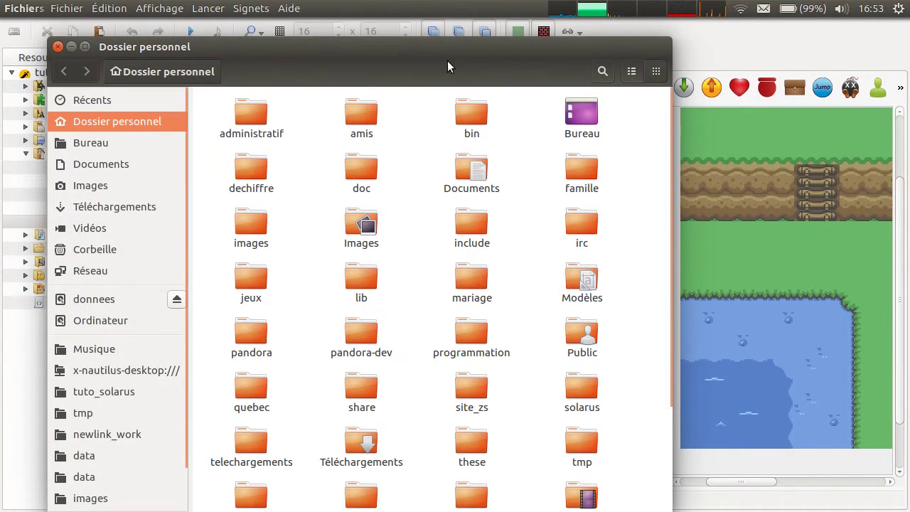
double_click(251, 281)
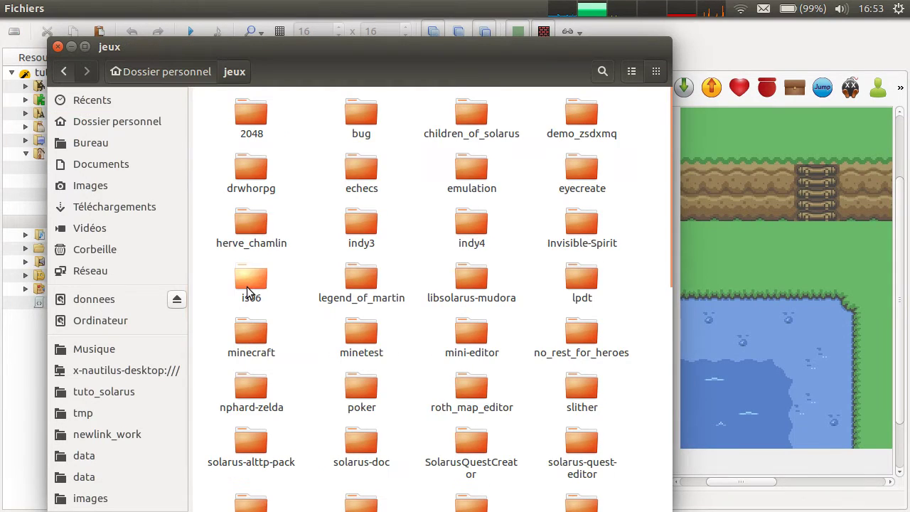
scroll(549, 348, down, 4)
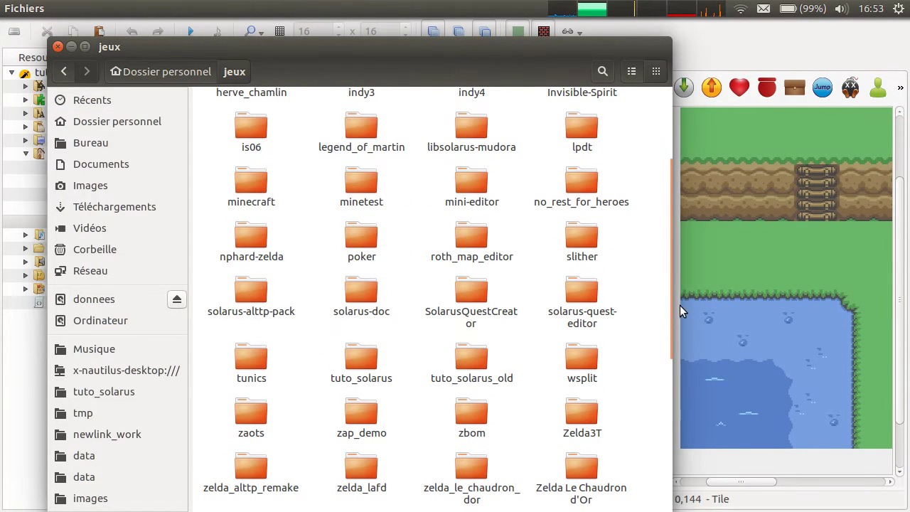
double_click(359, 366)
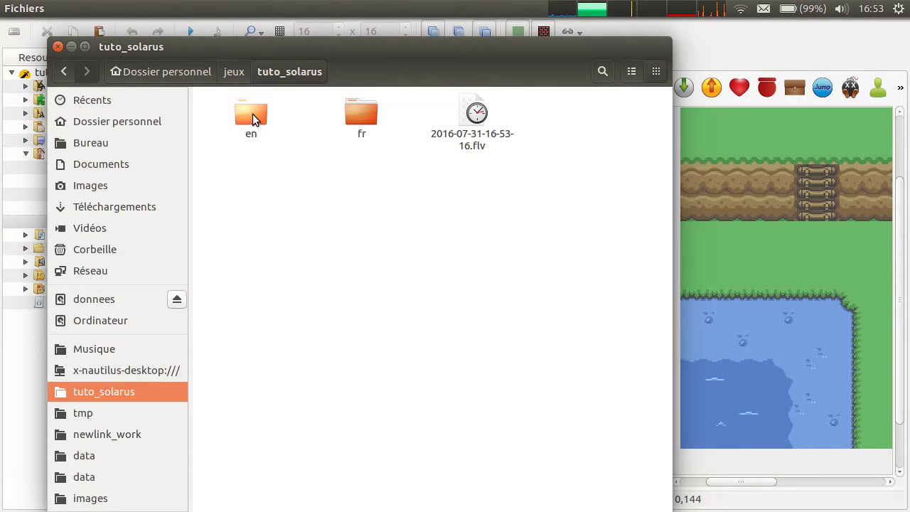
double_click(253, 115)
double_click(373, 120)
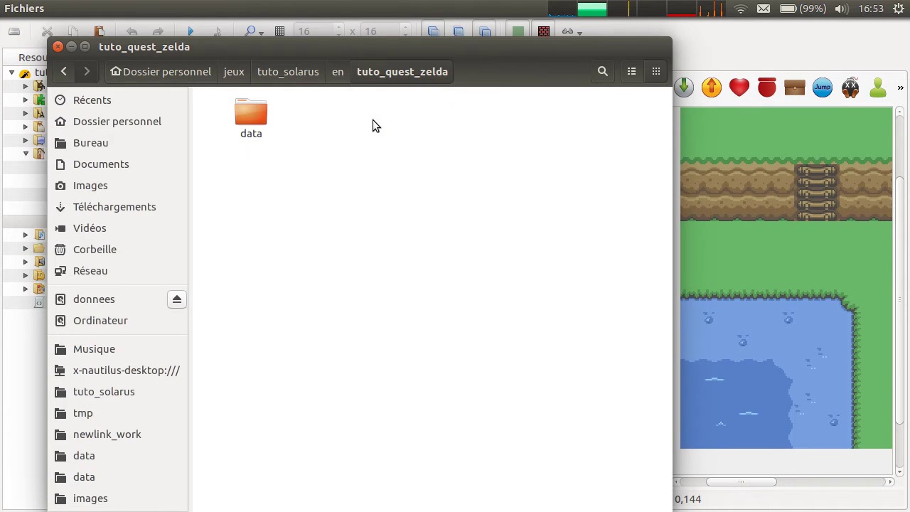
double_click(251, 115)
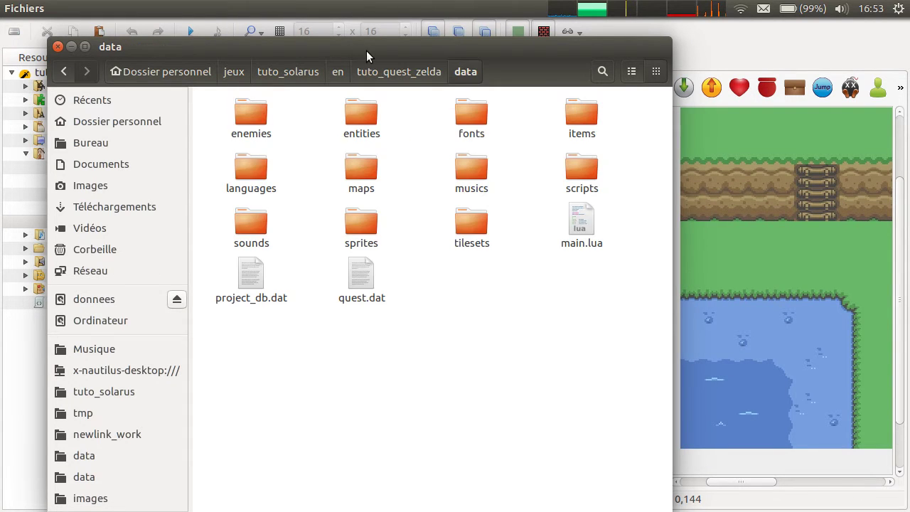
drag(347, 47, 565, 29)
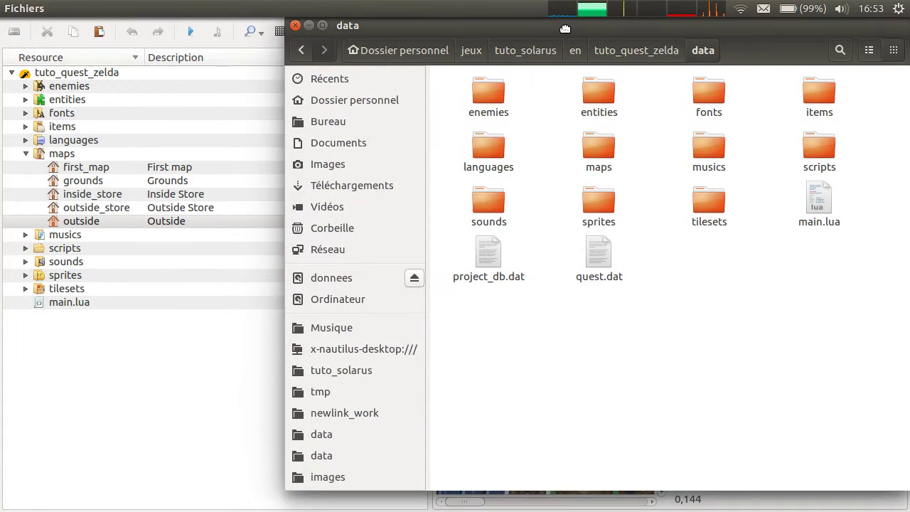
click(870, 51)
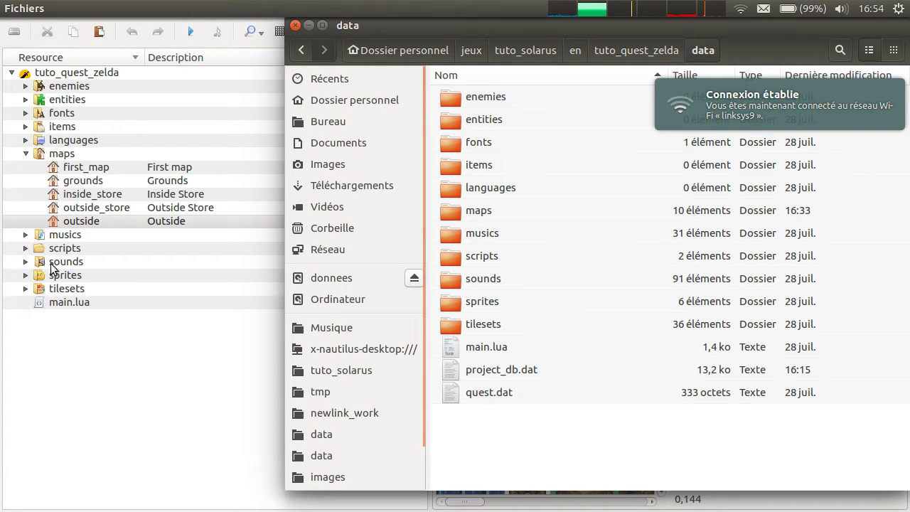
In the resource tree, expand then collapse sounds, and expand the musics folder.
click(27, 263)
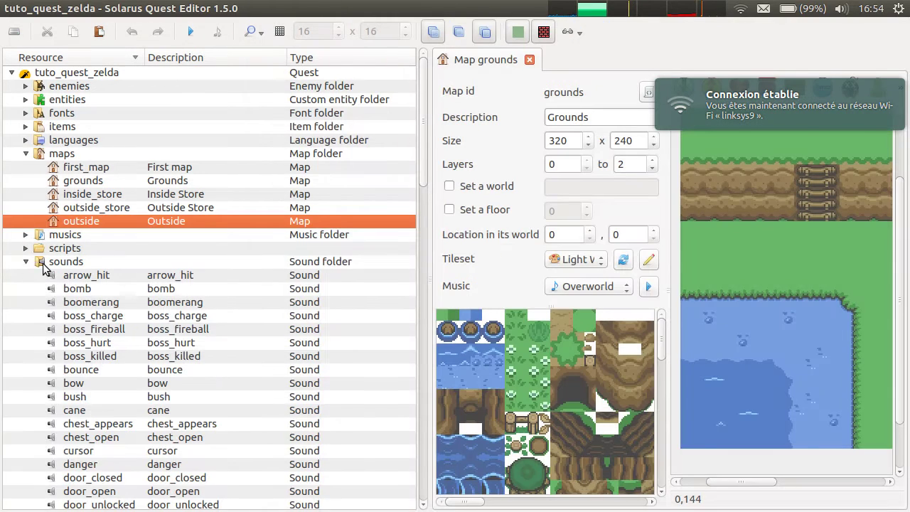
scroll(178, 229, down, 4)
scroll(40, 229, up, 3)
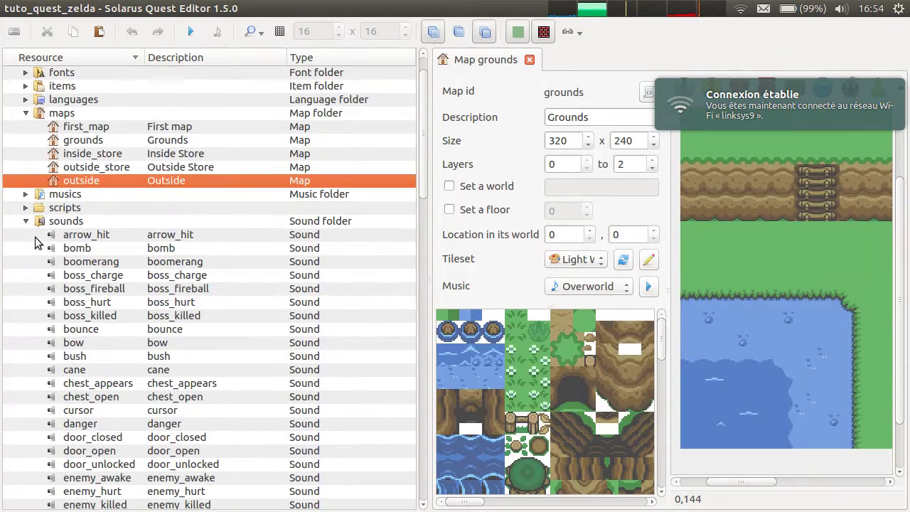
click(26, 221)
click(26, 232)
scroll(179, 227, down, 2)
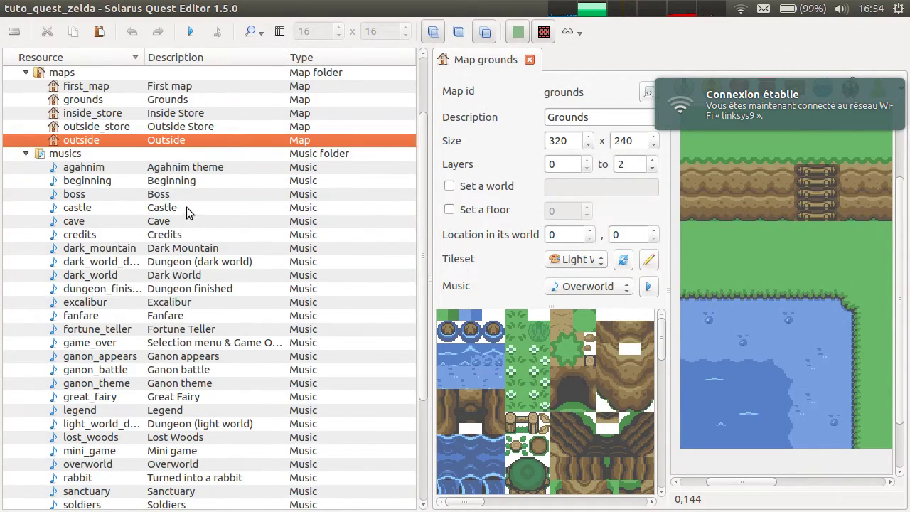
Open data/musics in the file manager, then return to the editor on the castle music.
key(alt+Tab)
double_click(497, 234)
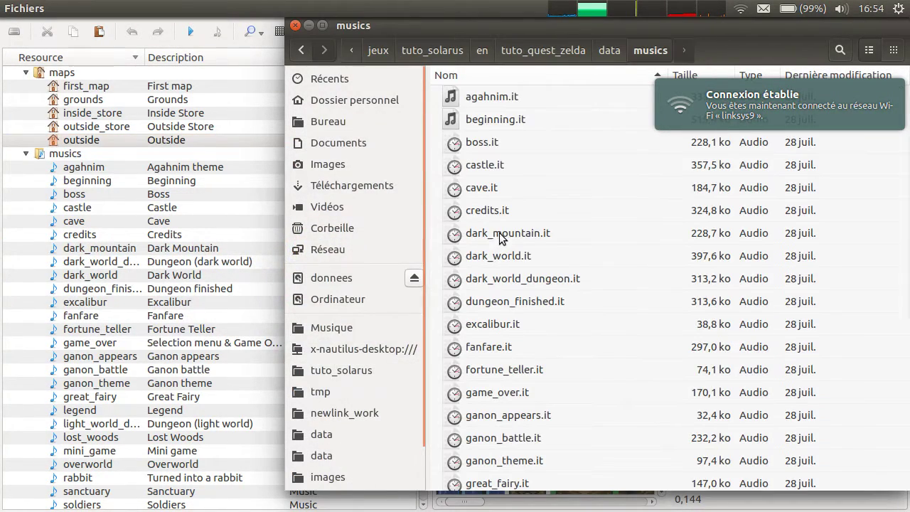
click(83, 207)
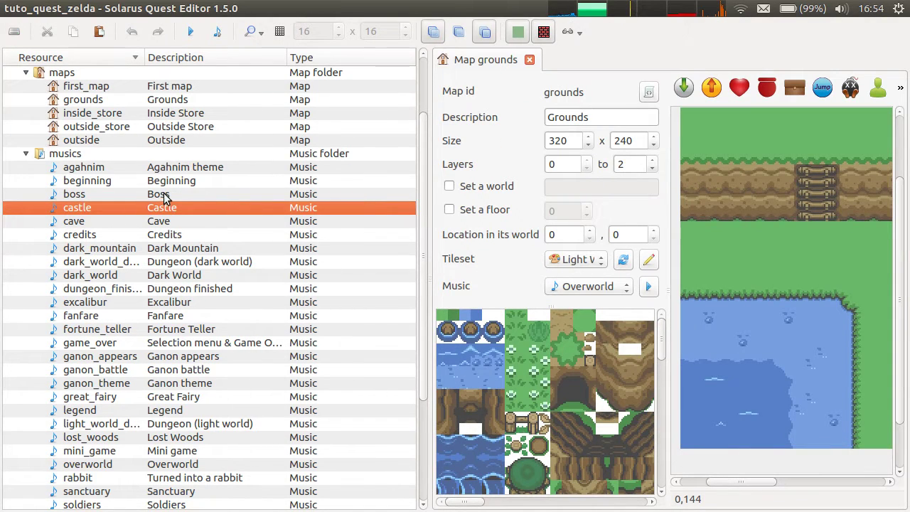
scroll(100, 196, up, 2)
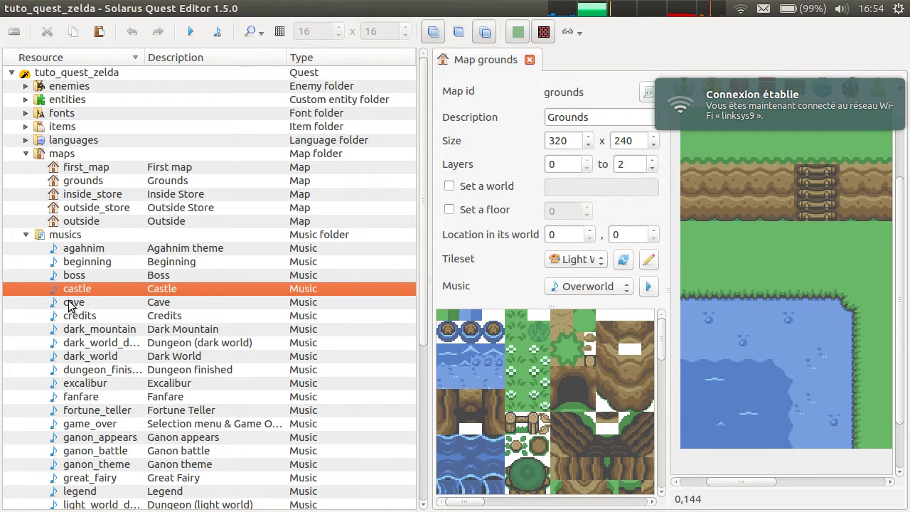
Review the musics folder's .it files from castle.it, then select the Dungeon (dark world) music in the editor.
double_click(99, 289)
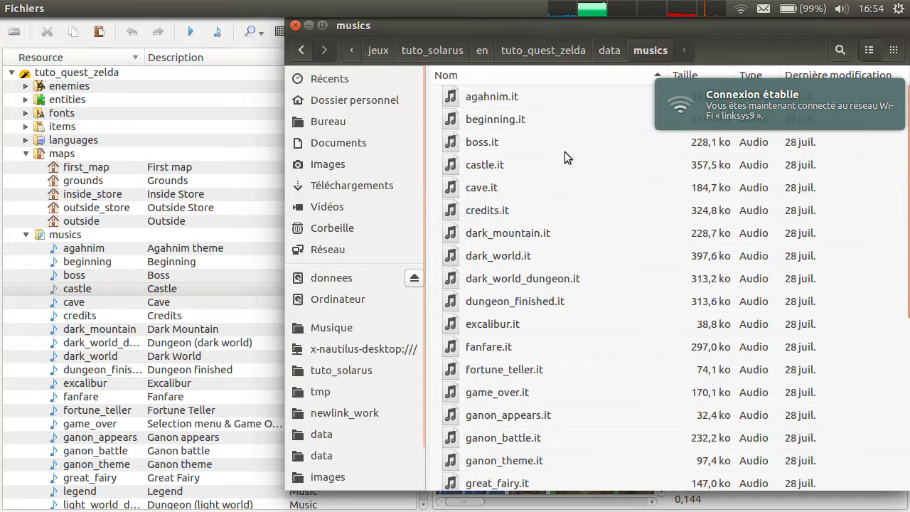
click(495, 168)
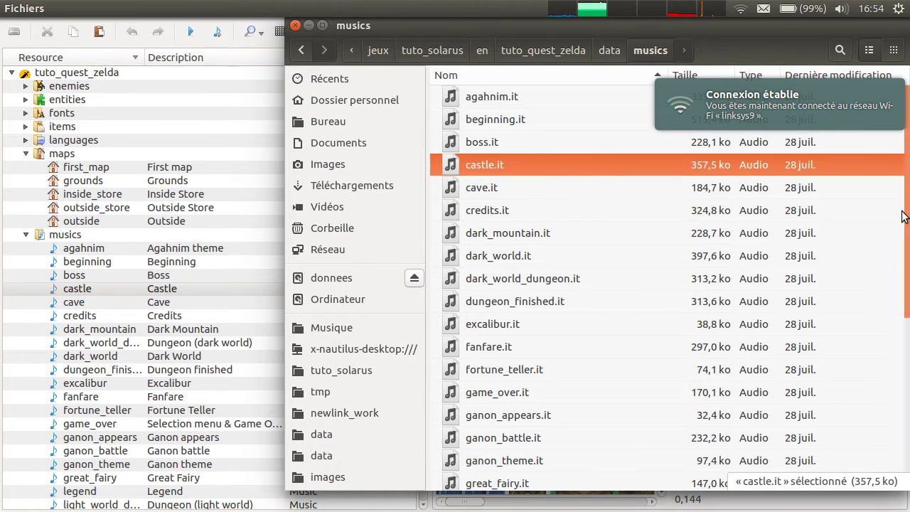
scroll(697, 297, down, 5)
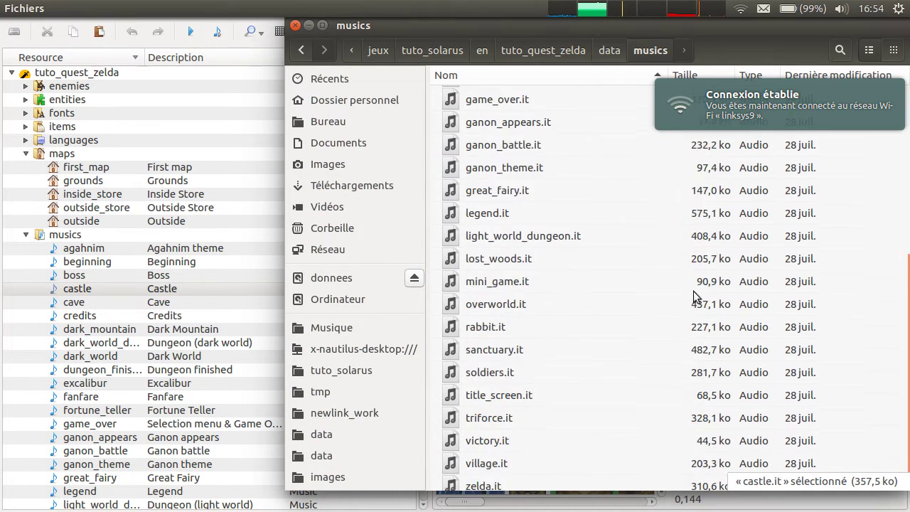
scroll(572, 326, up, 5)
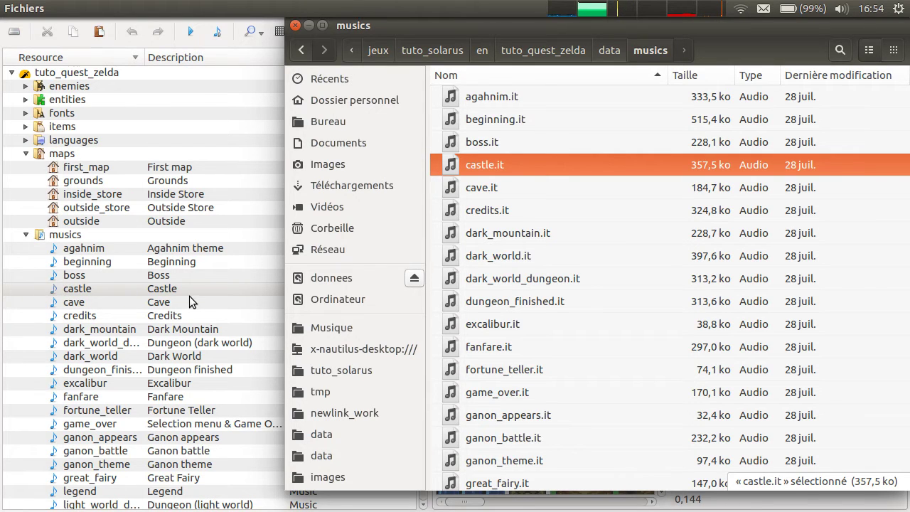
click(211, 293)
click(212, 342)
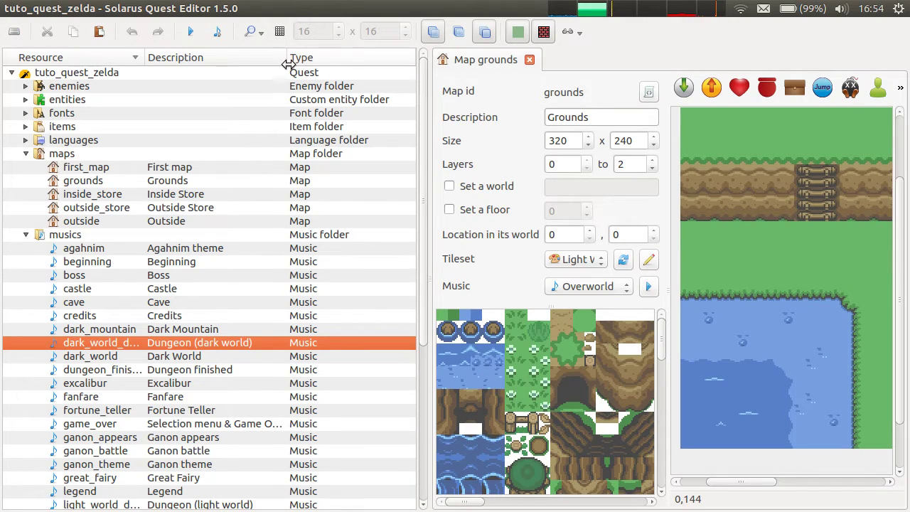
Widen the Description column and tree pane, then play the Dungeon (dark world) music.
drag(287, 63, 314, 62)
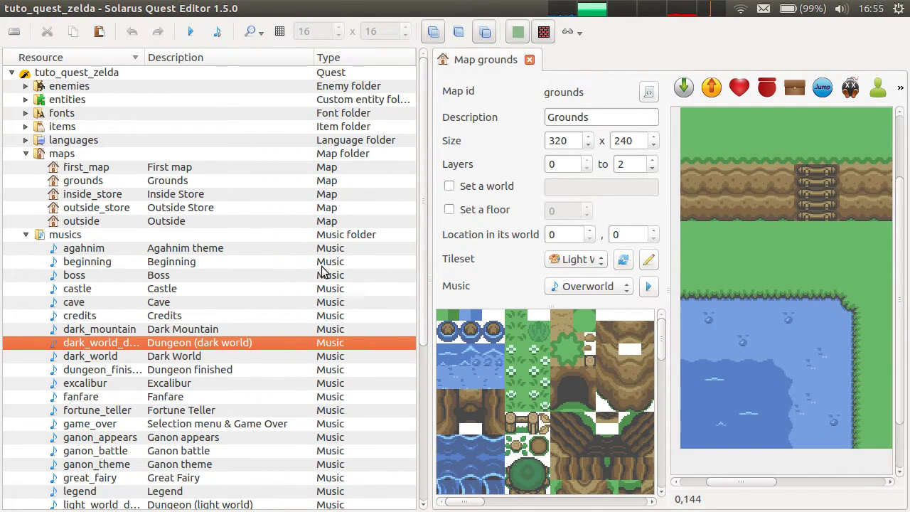
drag(429, 103, 510, 103)
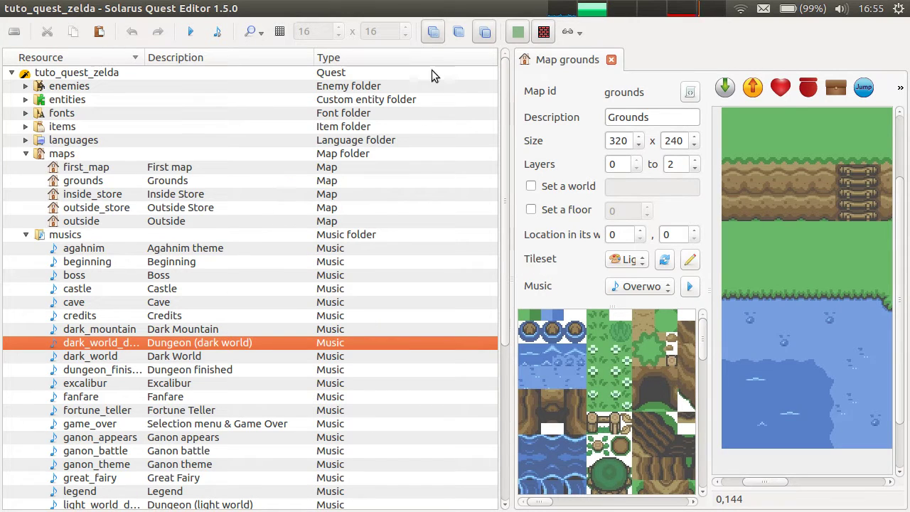
right_click(117, 343)
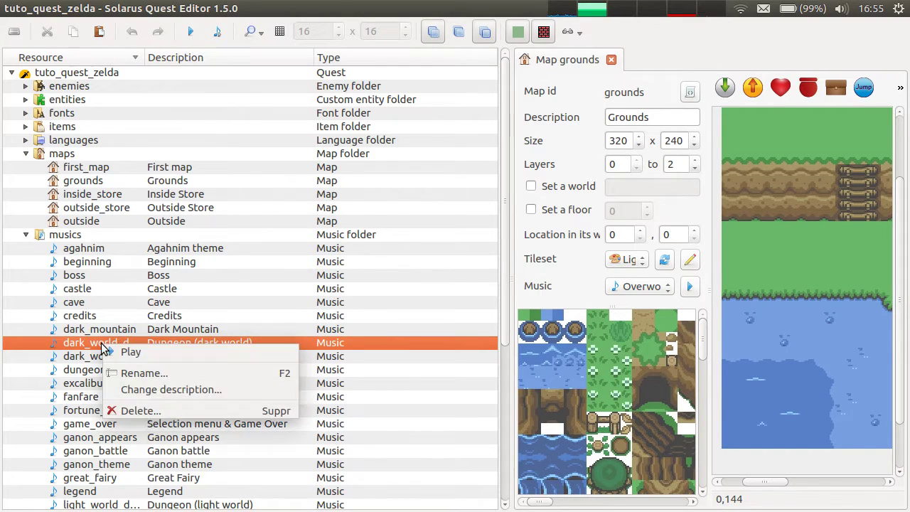
click(139, 354)
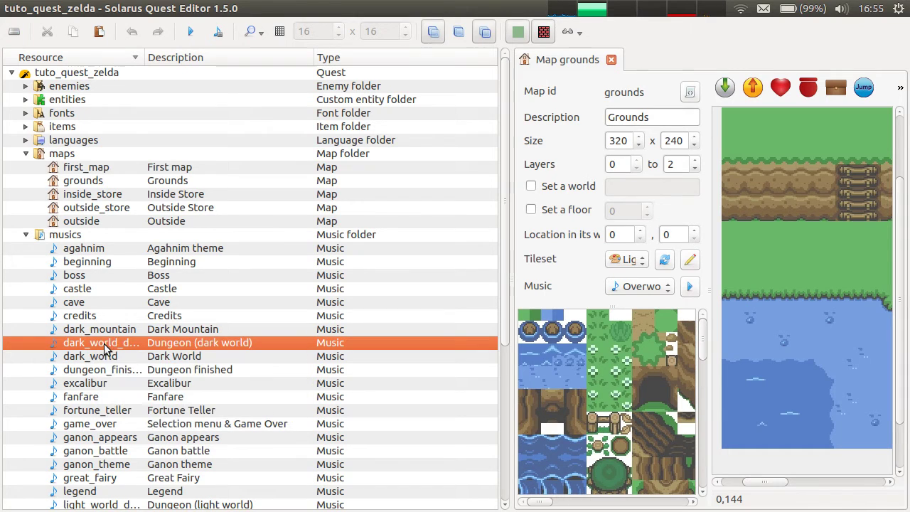
Play the Dungeon (dark world) music again, narrow the tree, and collapse musics.
right_click(107, 344)
click(123, 357)
drag(447, 208, 2, 223)
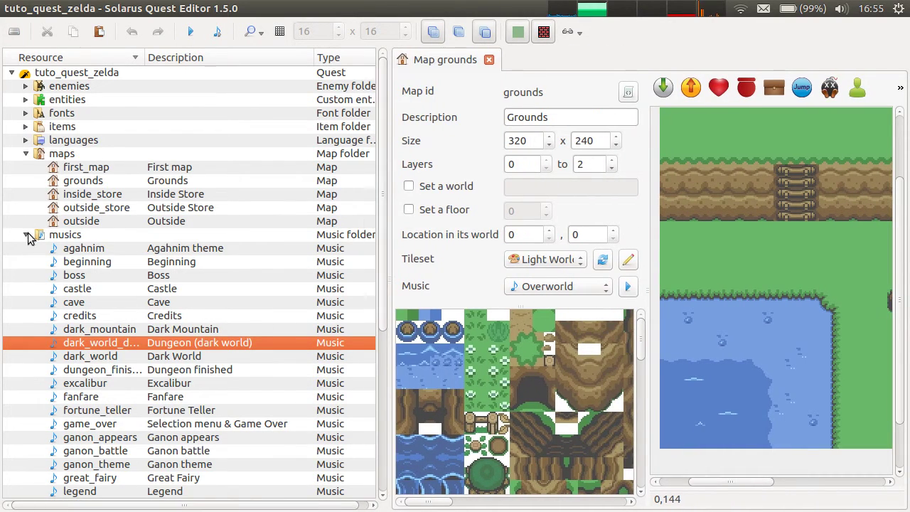
click(26, 235)
Expand the sounds folder in the resource tree.
click(26, 262)
scroll(250, 238, down, 3)
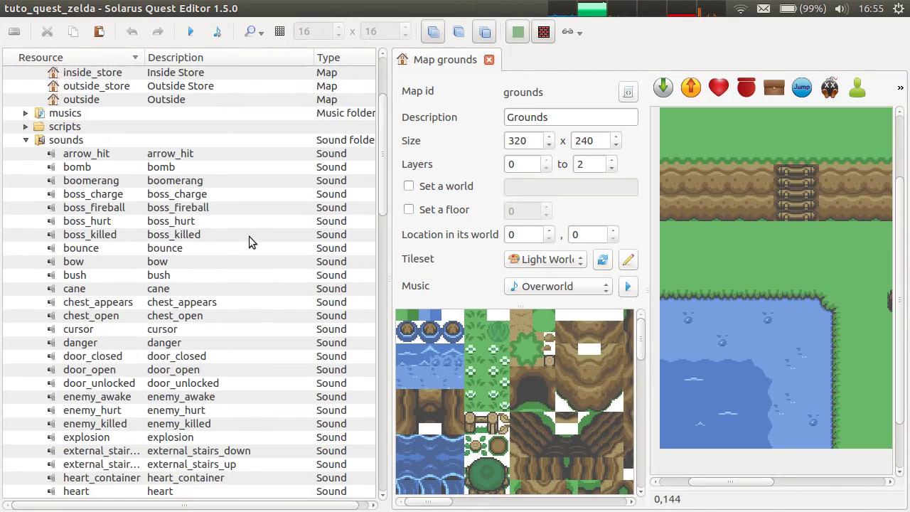
scroll(263, 242, up, 2)
In the file manager, go to data/sounds and scroll through its .ogg files.
key(alt+Tab)
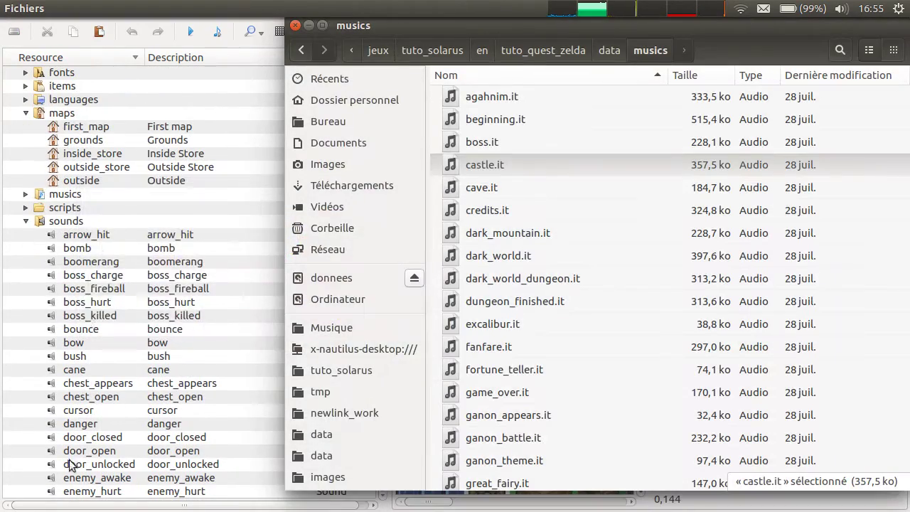
scroll(99, 327, down, 15)
scroll(100, 327, down, 5)
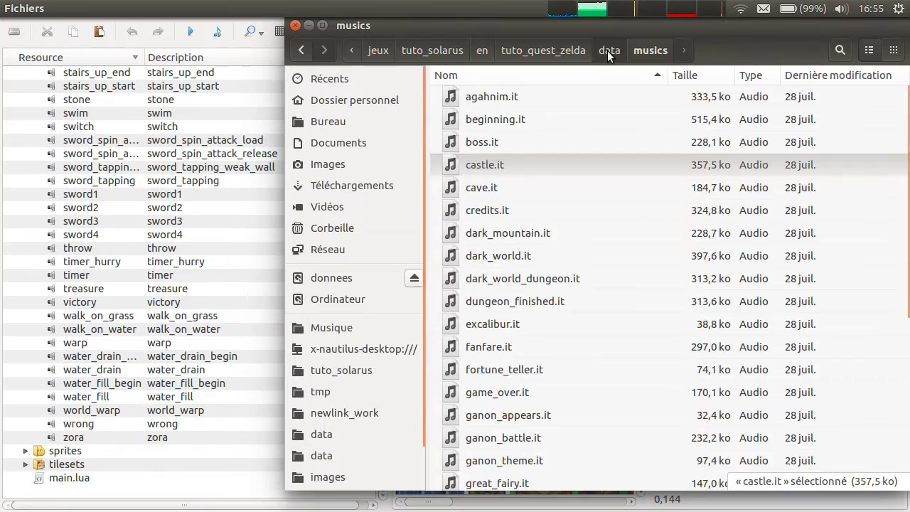
click(609, 51)
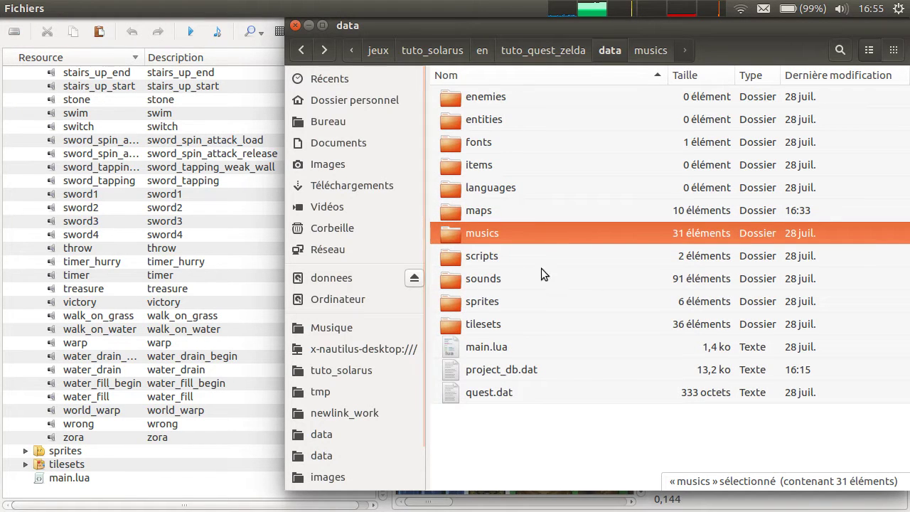
double_click(498, 281)
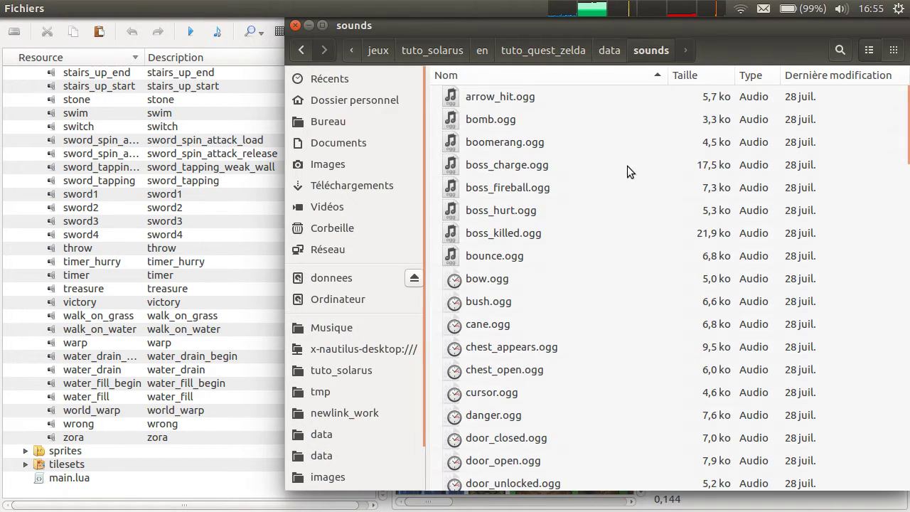
scroll(726, 320, down, 5)
scroll(726, 320, down, 12)
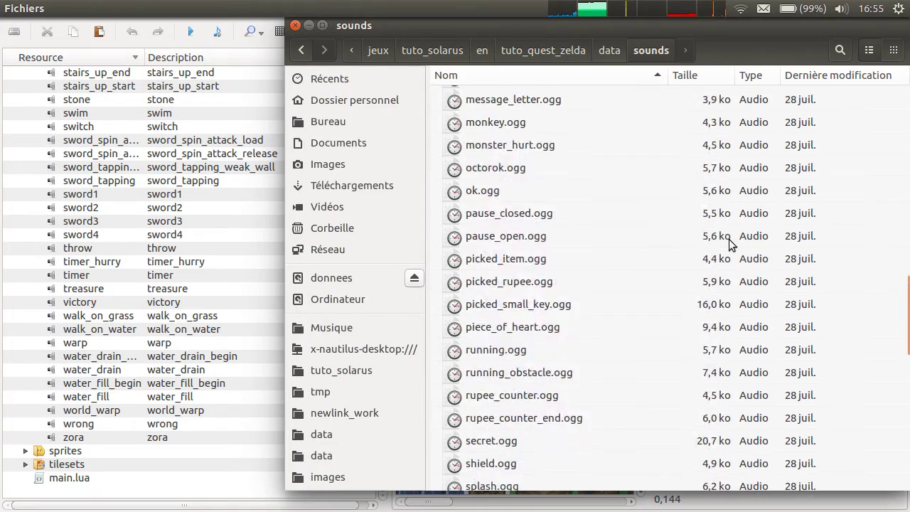
scroll(557, 275, up, 15)
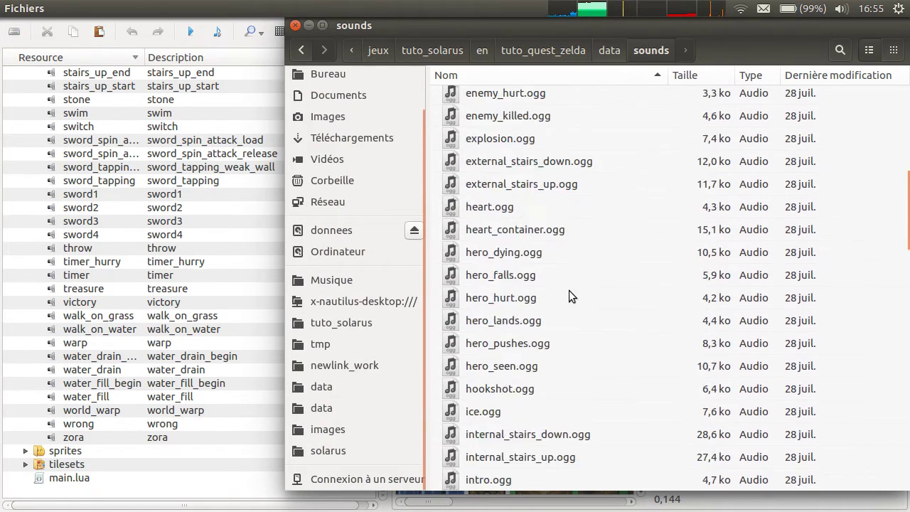
scroll(76, 230, up, 17)
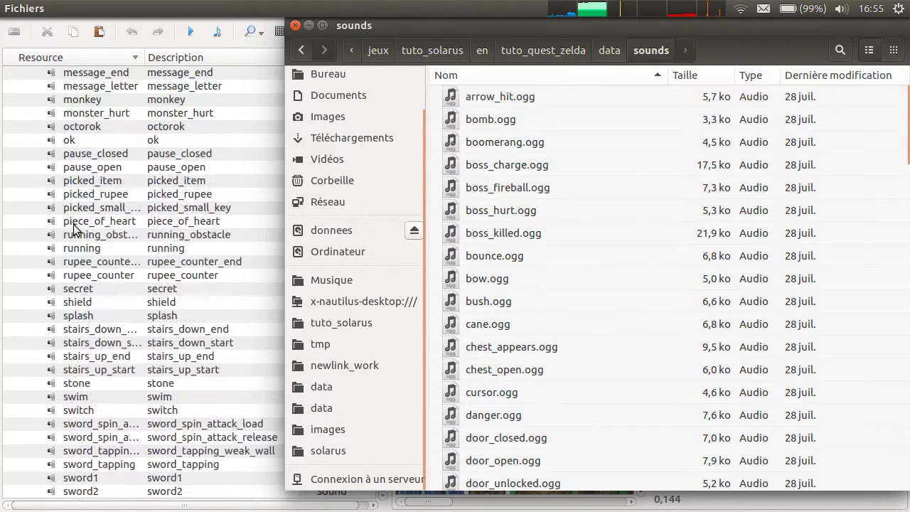
Back in the editor, select the arrow_hit sound resource.
click(202, 305)
scroll(195, 227, up, 8)
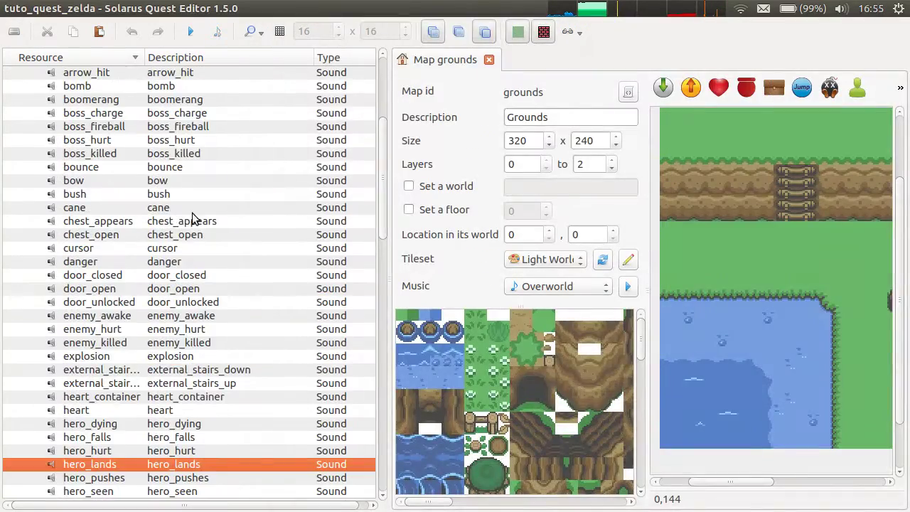
click(224, 238)
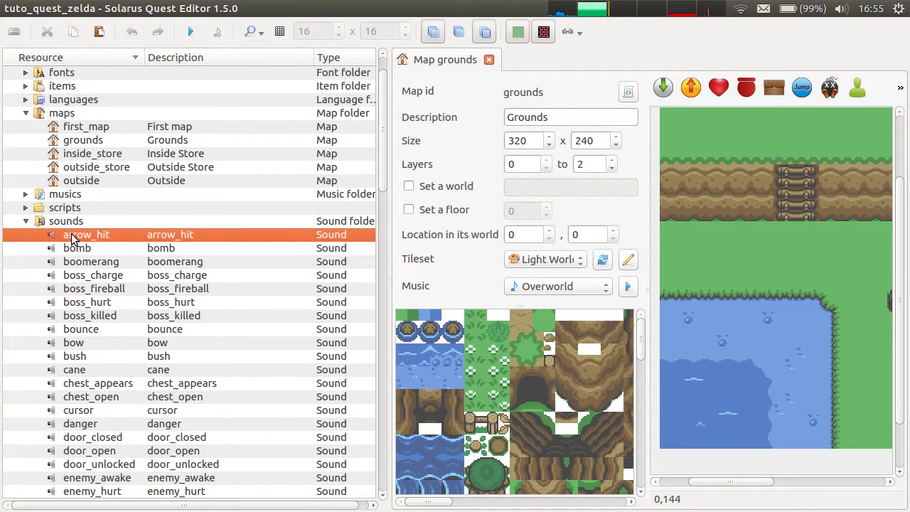
scroll(121, 256, down, 1)
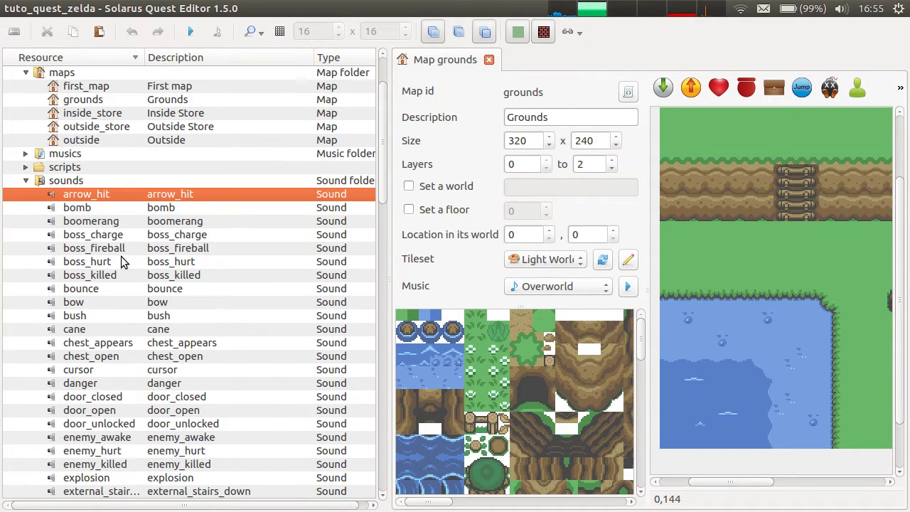
scroll(121, 255, up, 2)
Expand musics to select dark_world_dungeon and game_over, then collapse musics and sounds.
click(26, 234)
scroll(202, 305, down, 2)
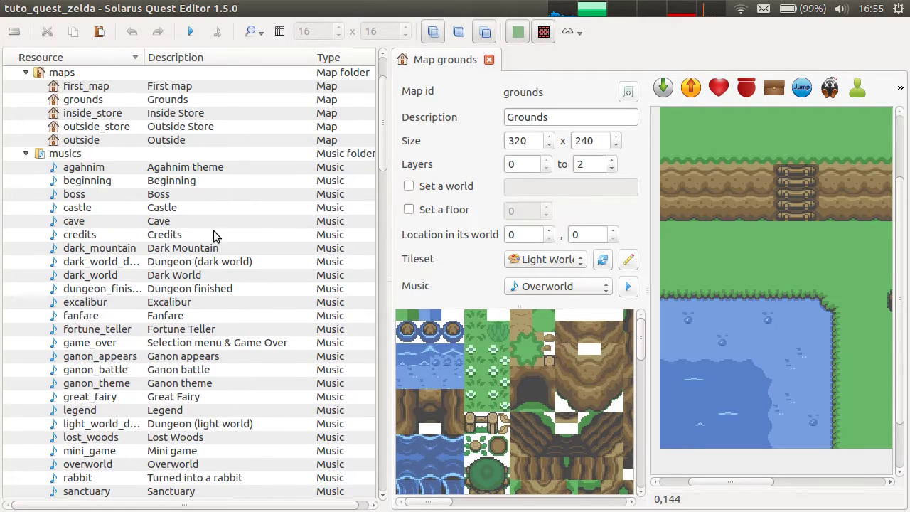
click(211, 261)
click(208, 345)
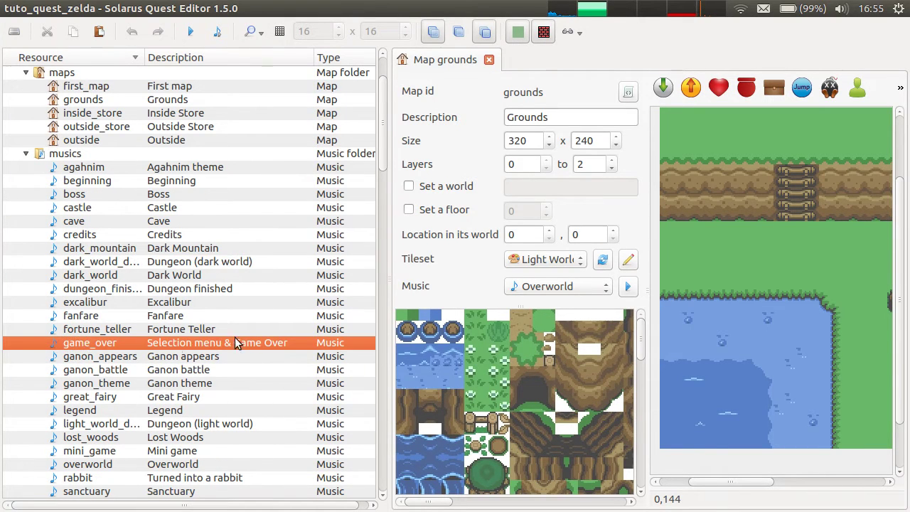
click(27, 153)
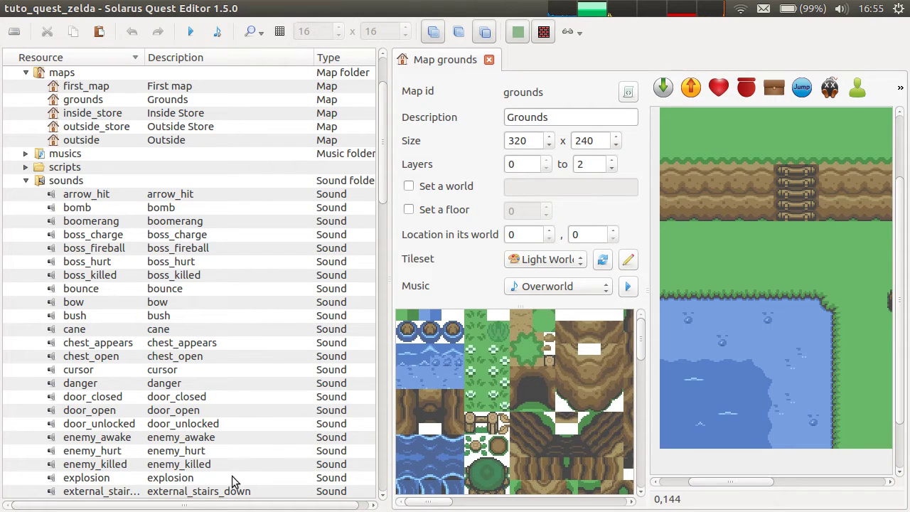
click(26, 183)
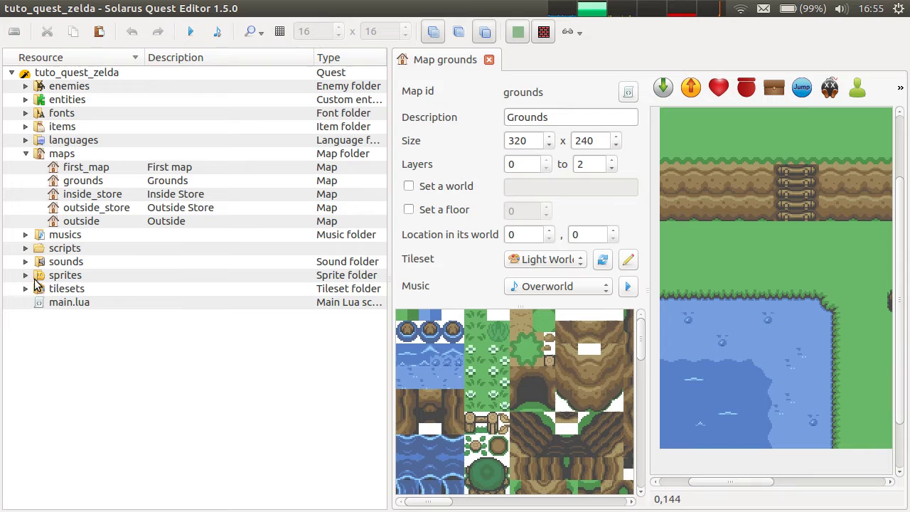
Expand the sprites folder and its entities, enemies and hero subfolders.
click(26, 275)
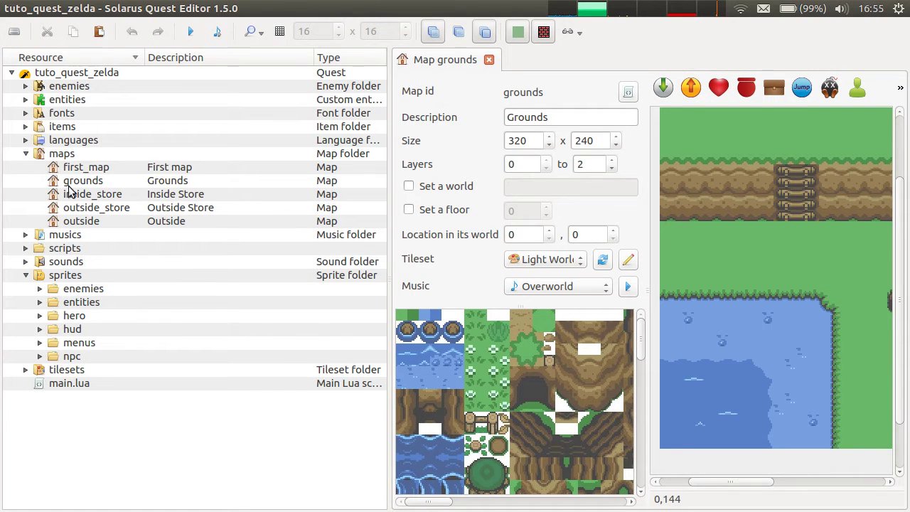
click(40, 302)
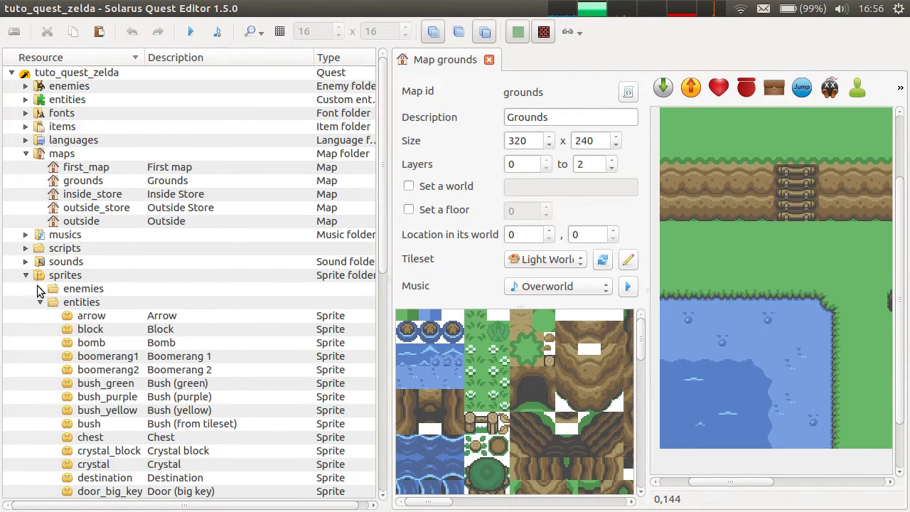
click(40, 290)
scroll(181, 261, down, 5)
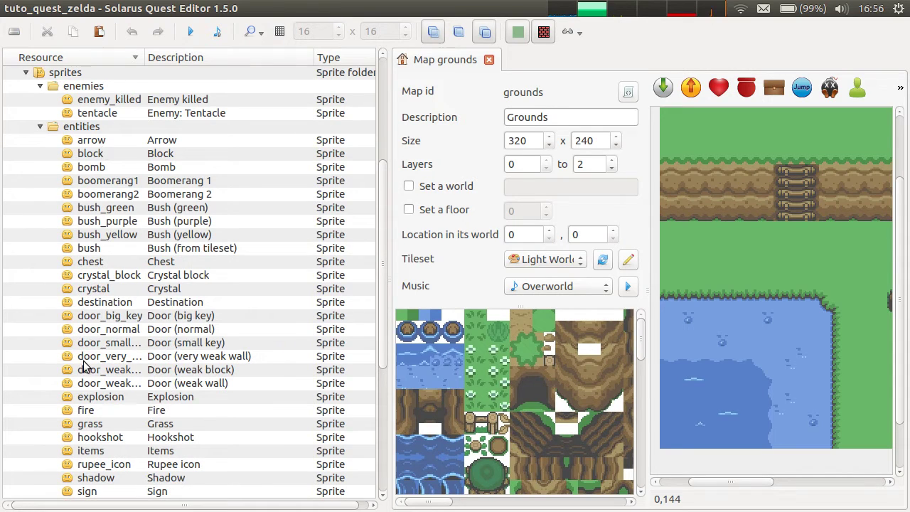
scroll(134, 320, down, 7)
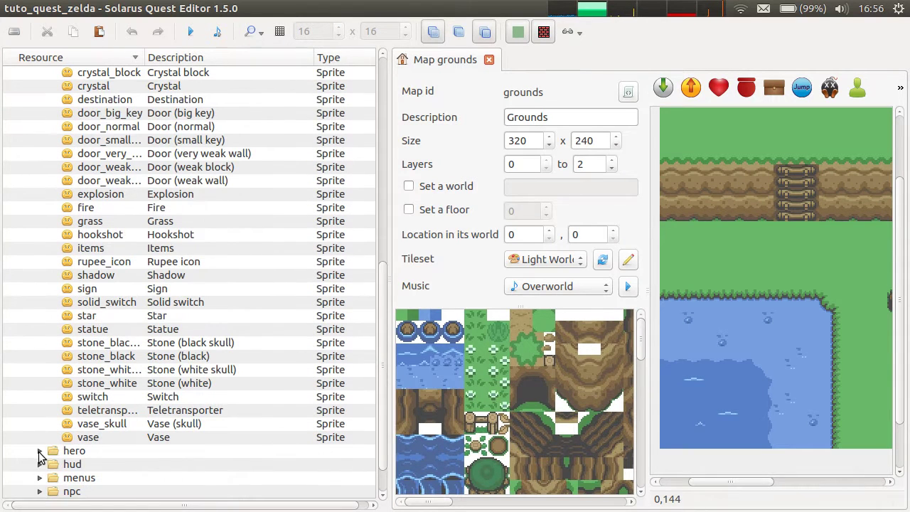
click(39, 451)
scroll(53, 362, down, 5)
Expand the hud, menus and npc sprite subfolders.
click(39, 464)
scroll(100, 348, down, 1)
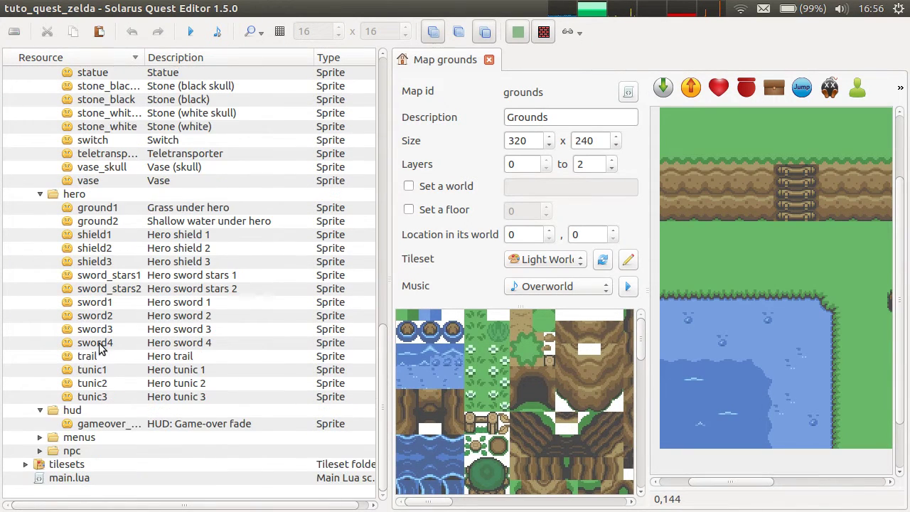
click(40, 437)
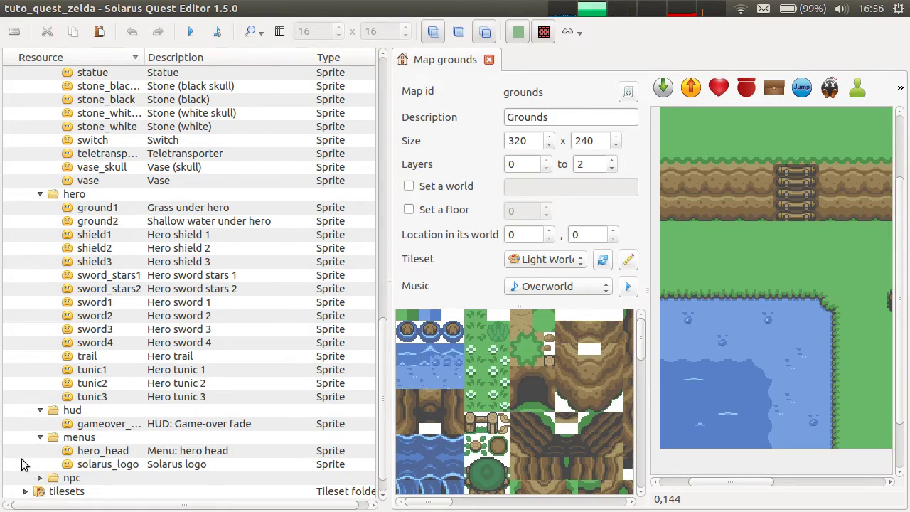
click(39, 478)
scroll(177, 342, down, 7)
scroll(151, 395, up, 8)
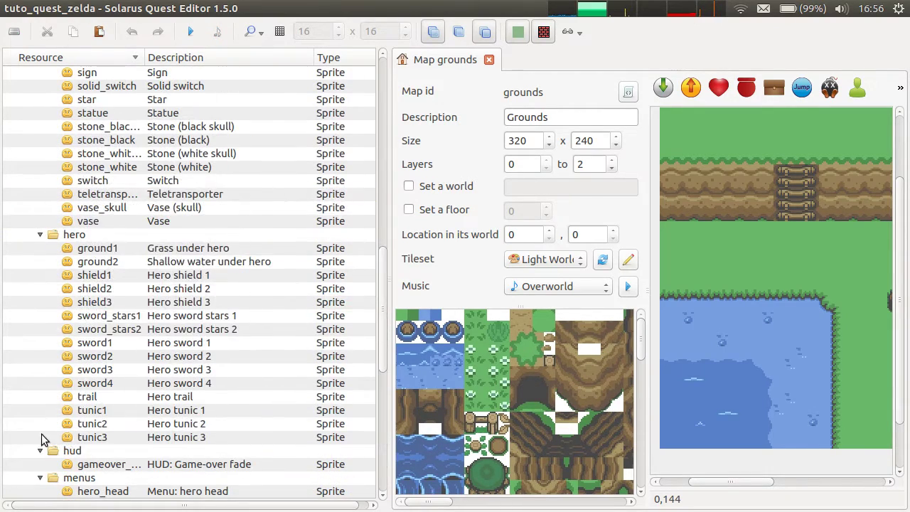
key(alt+Tab)
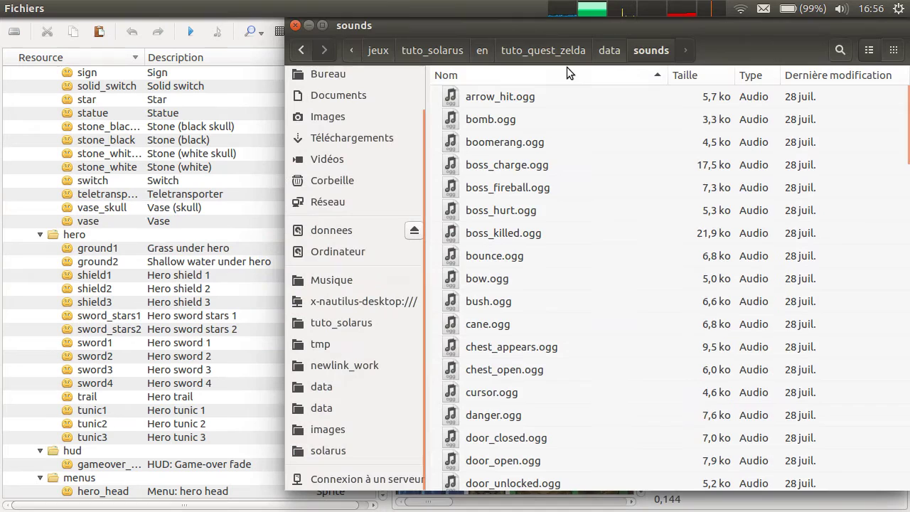
In Nautilus, open data/sprites/entities and select bomb.png and boomerang.png.
click(616, 54)
double_click(479, 299)
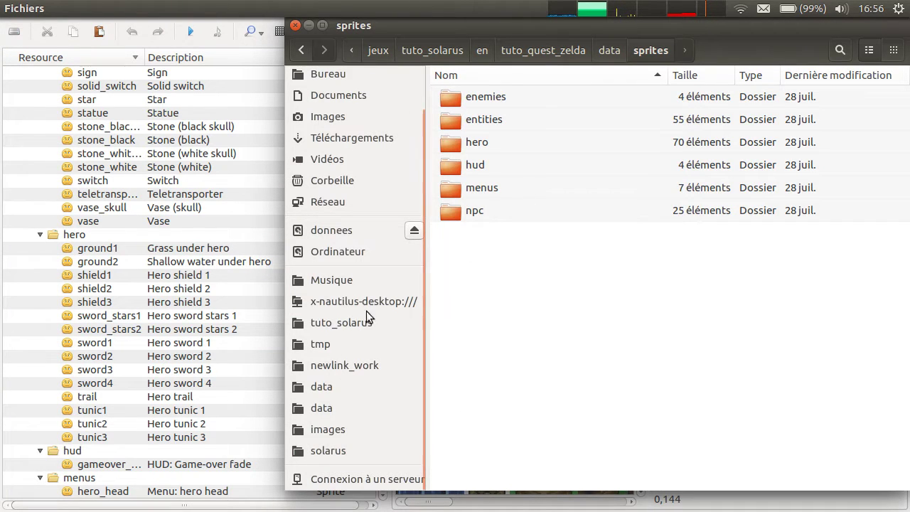
double_click(498, 122)
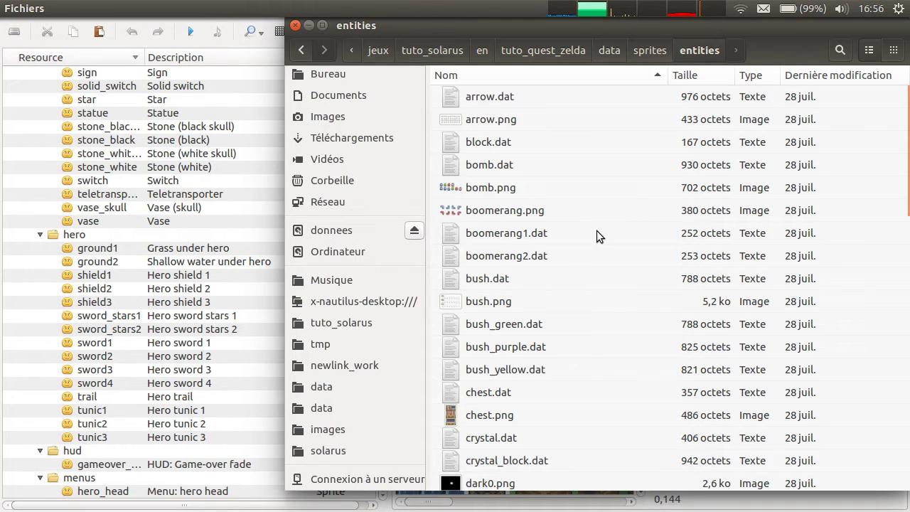
scroll(124, 345, up, 12)
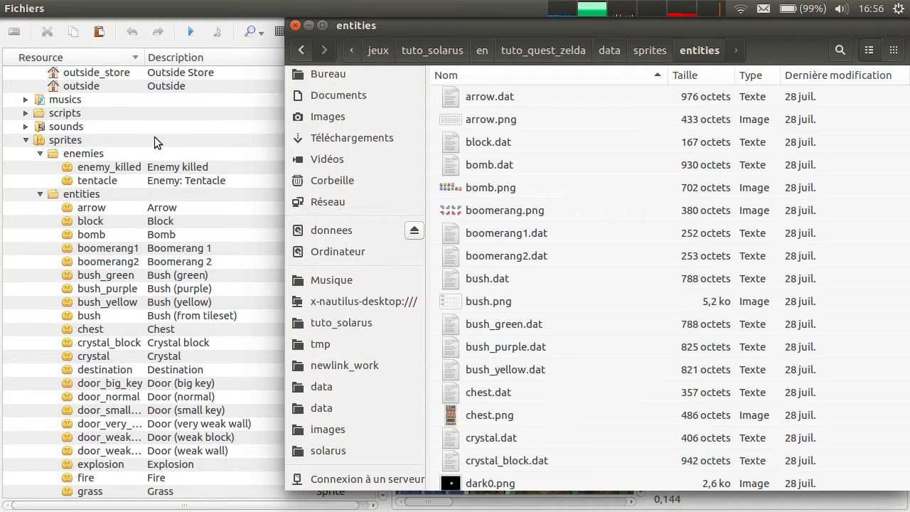
click(514, 189)
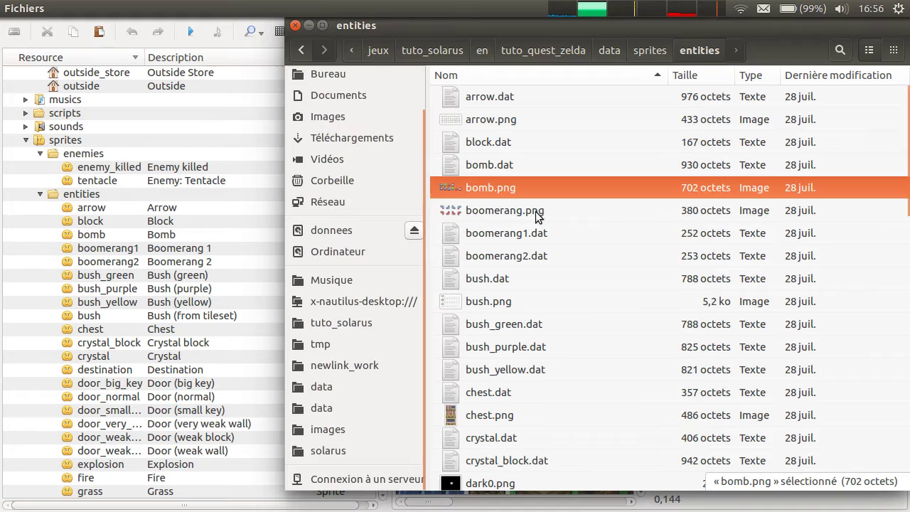
click(518, 209)
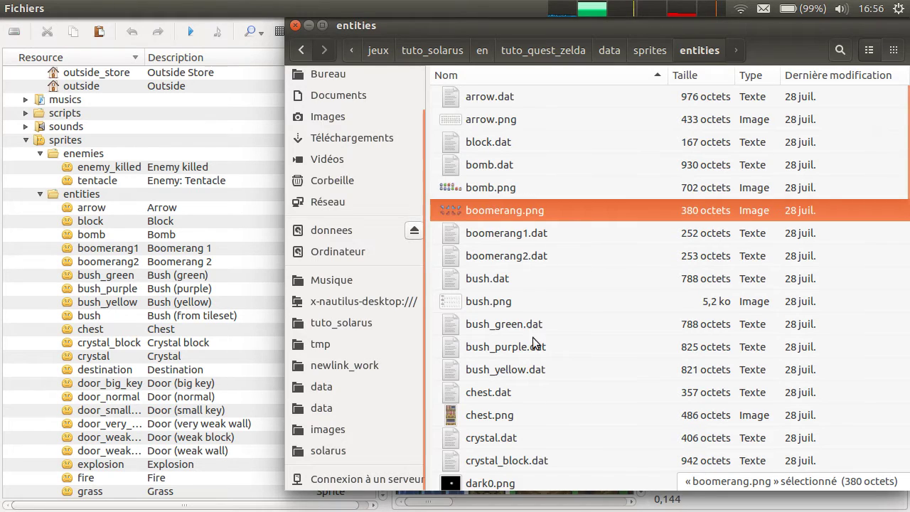
Match the editor's arrow sprite to arrow.dat, then collapse entities and sprites in the tree.
click(90, 209)
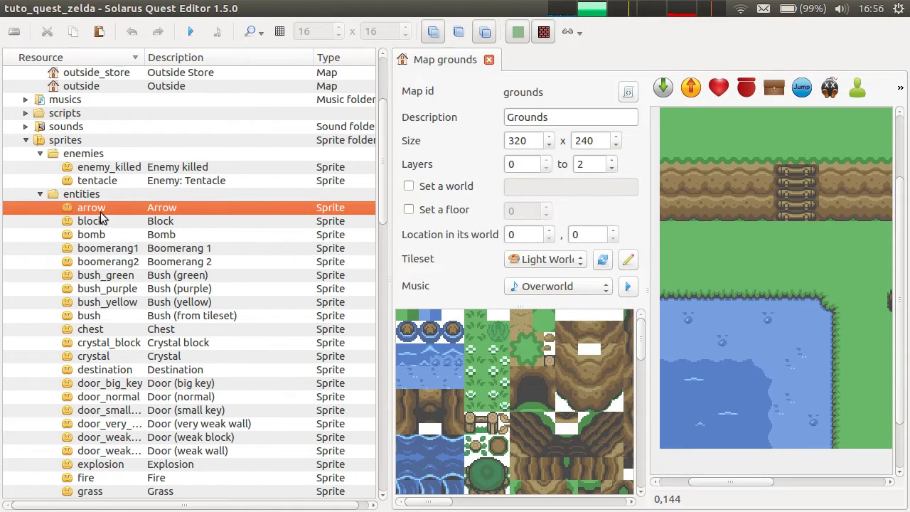
key(alt+Tab)
click(538, 99)
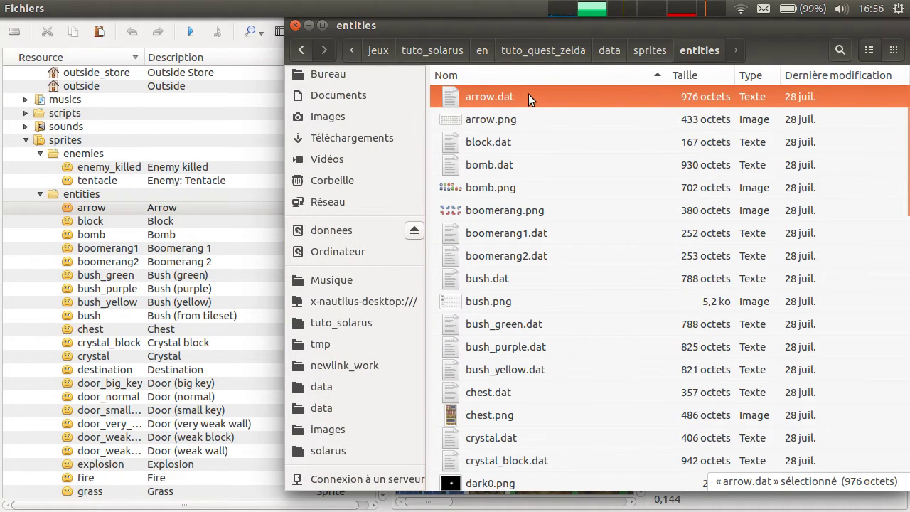
click(41, 194)
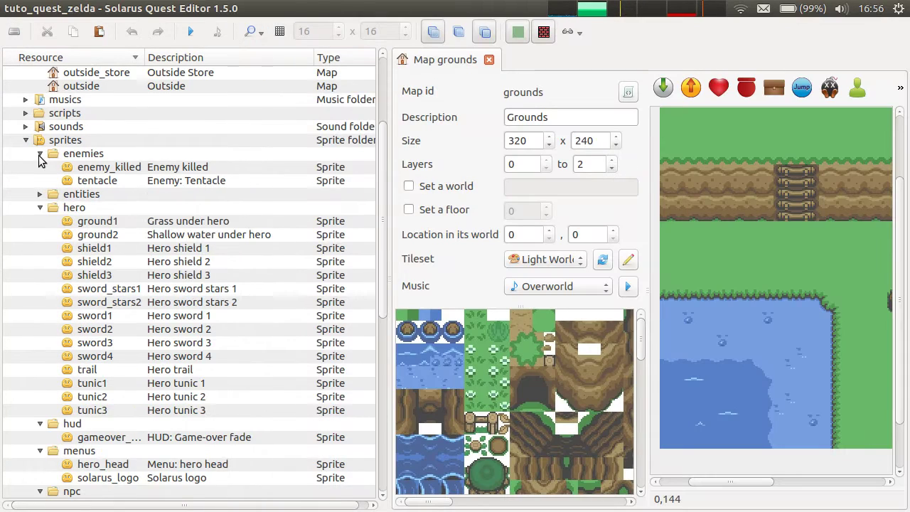
click(39, 155)
click(25, 140)
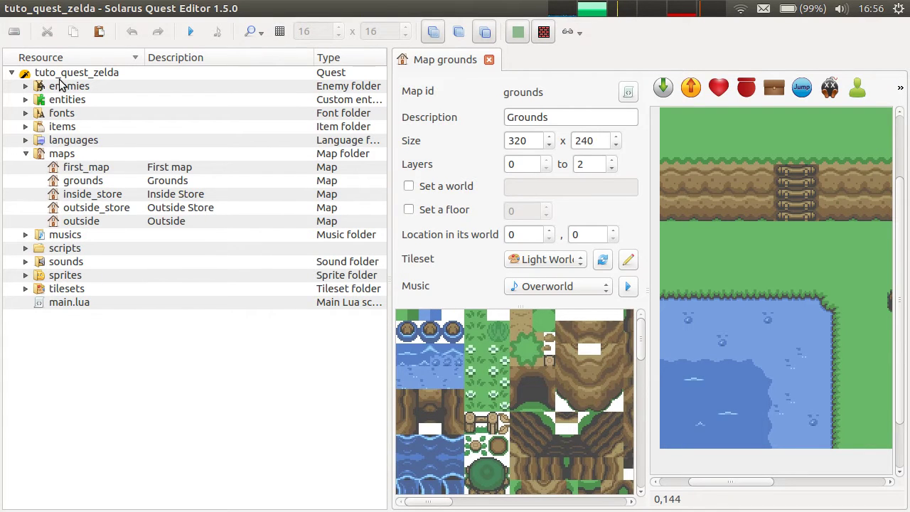
In Nautilus, open data/maps and select first_map.dat.
key(alt+Tab)
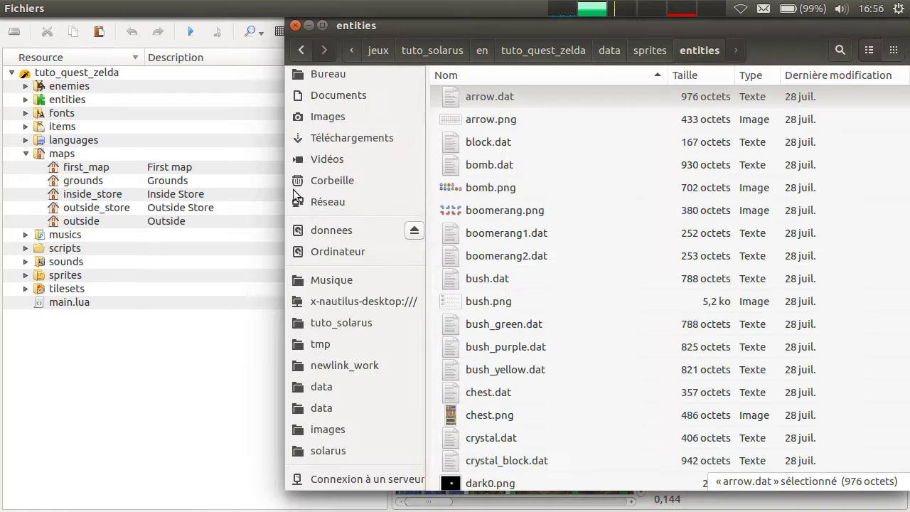
click(609, 50)
double_click(486, 210)
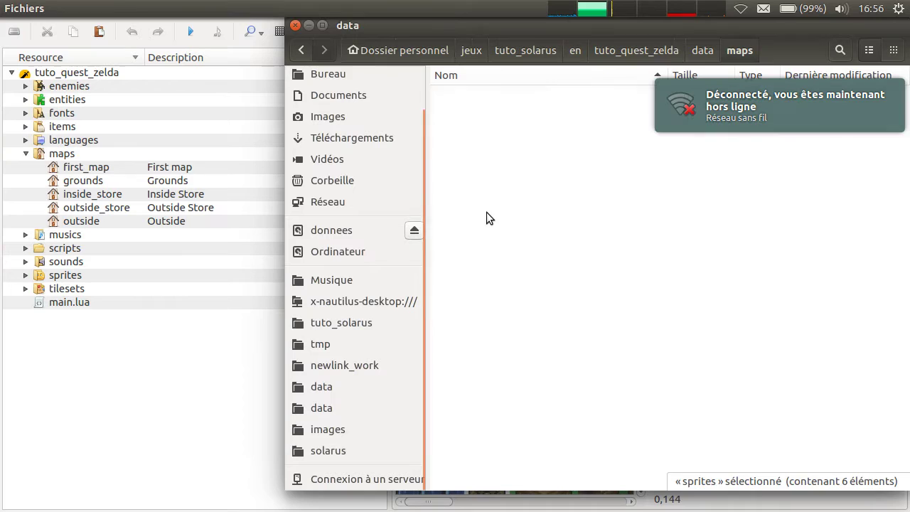
click(483, 120)
shift+click(511, 96)
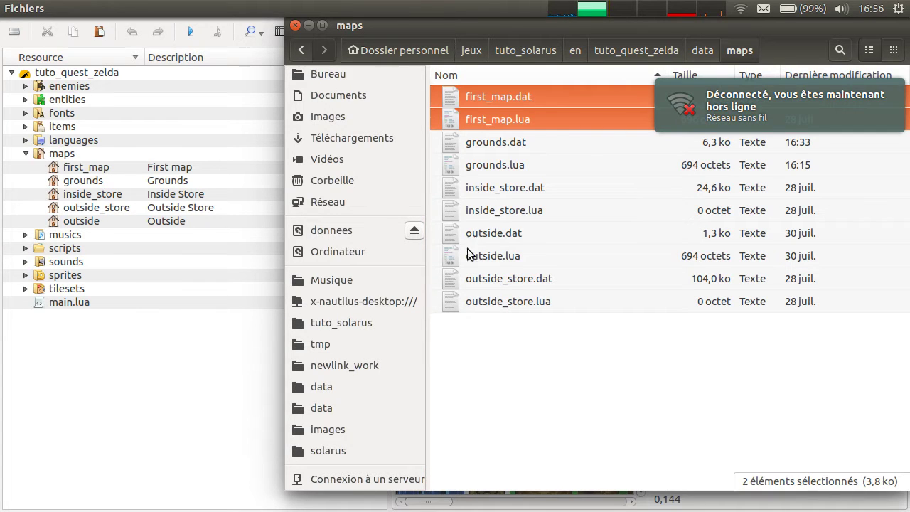
click(501, 100)
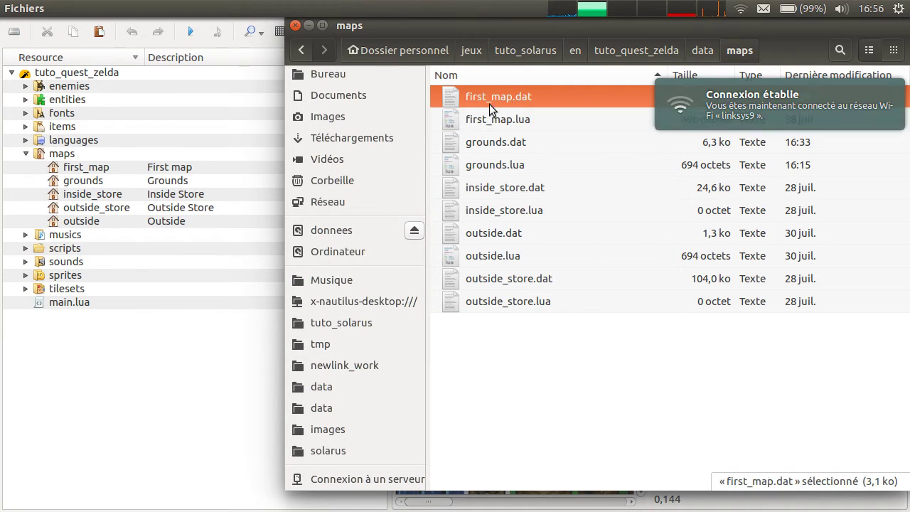
On the grounds map, select the ladder tile and the tile row below it.
click(138, 424)
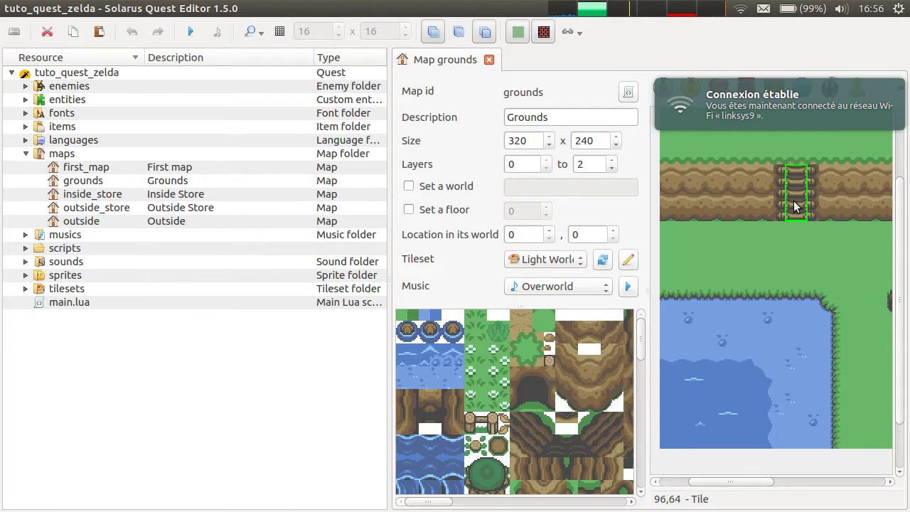
click(763, 206)
ctrl+click(713, 213)
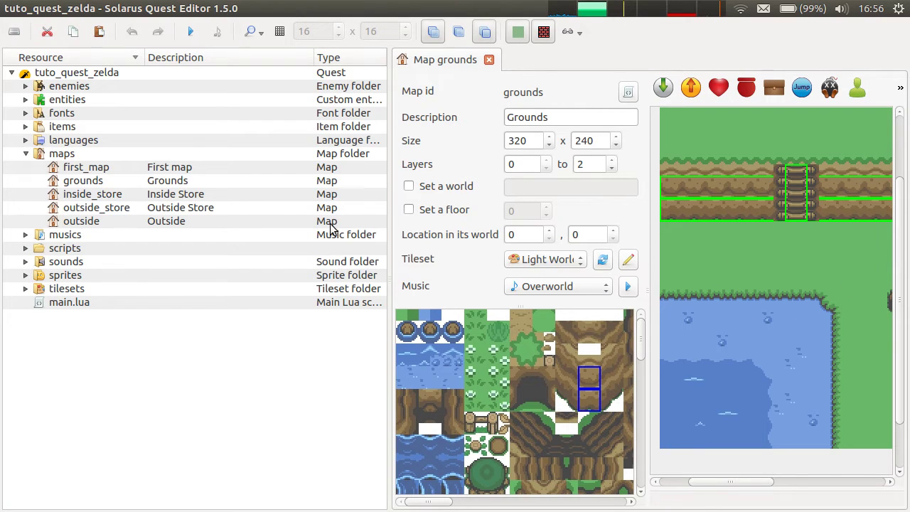
Select the outside map, narrow the resource tree and widen the map view.
click(385, 221)
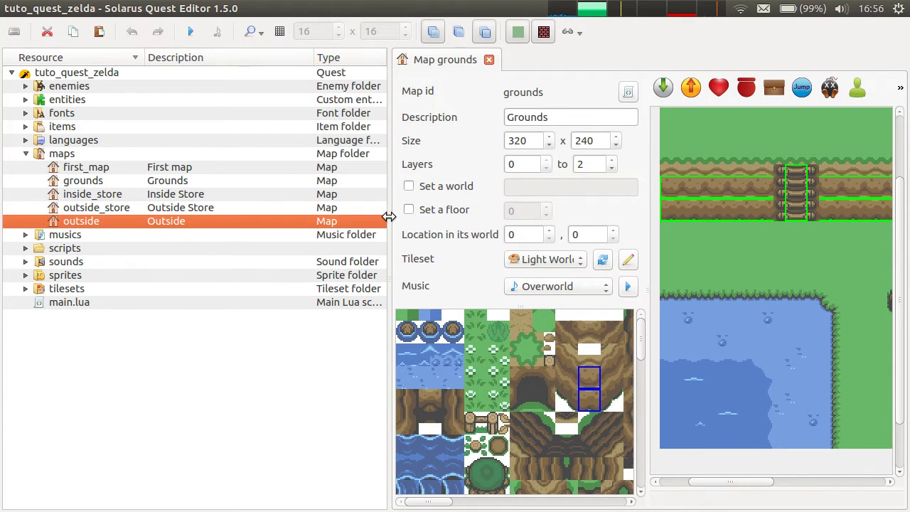
drag(389, 216, 240, 211)
ctrl+scroll(708, 359, up, 2)
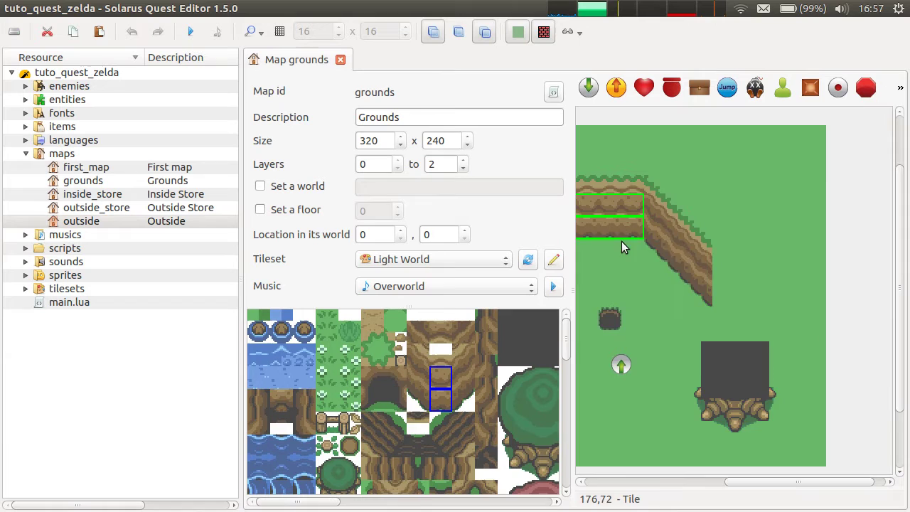
ctrl+scroll(615, 366, down, 2)
drag(570, 254, 510, 252)
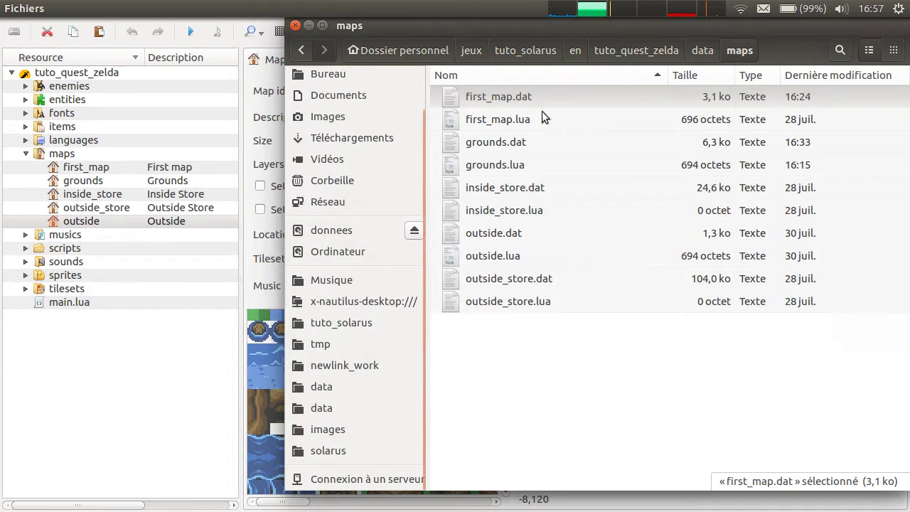
click(482, 100)
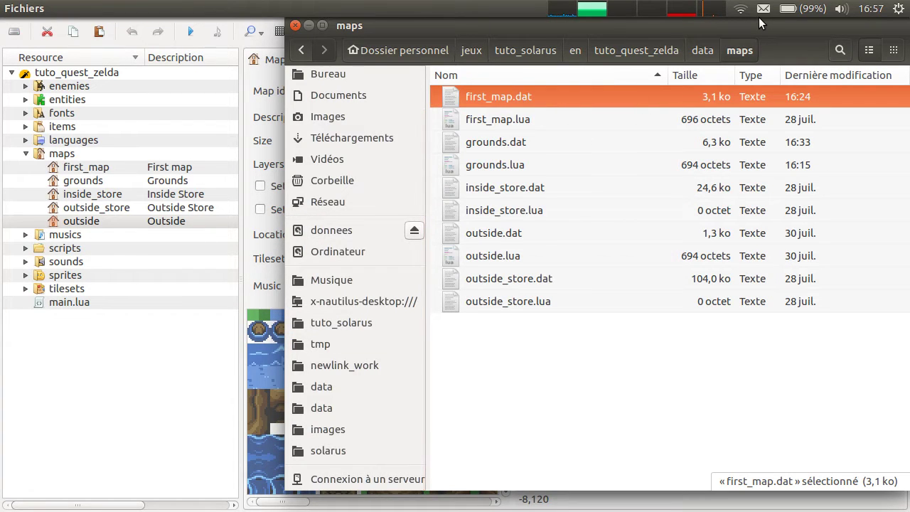
Check the context actions for first_map.lua in Files and first_map in the editor, choosing none.
click(500, 119)
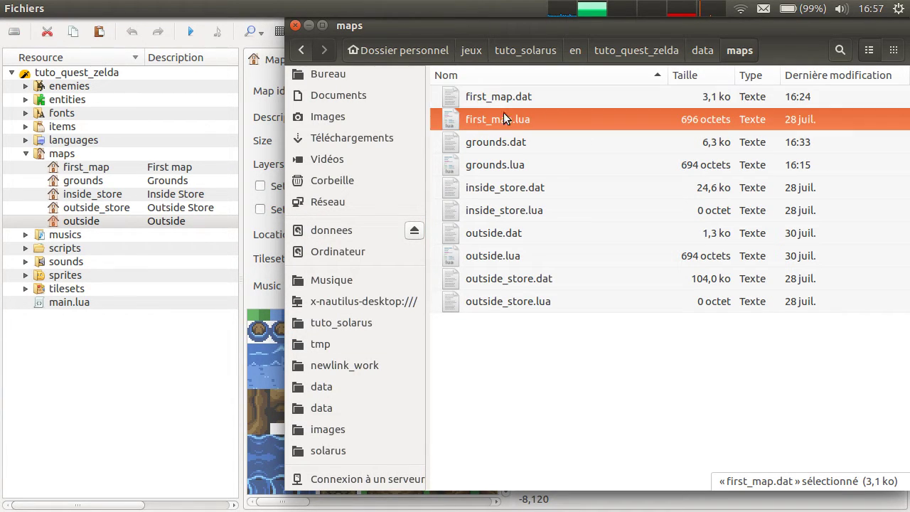
right_click(496, 120)
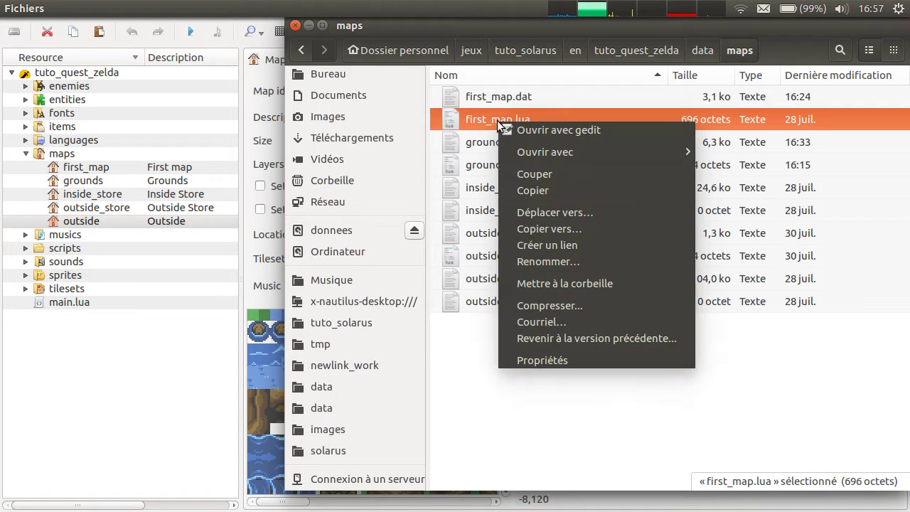
click(477, 122)
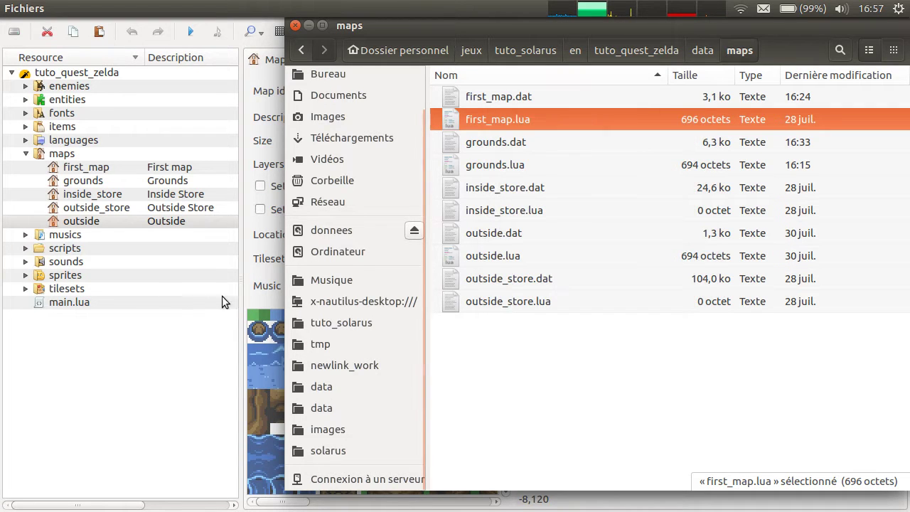
click(166, 398)
right_click(79, 167)
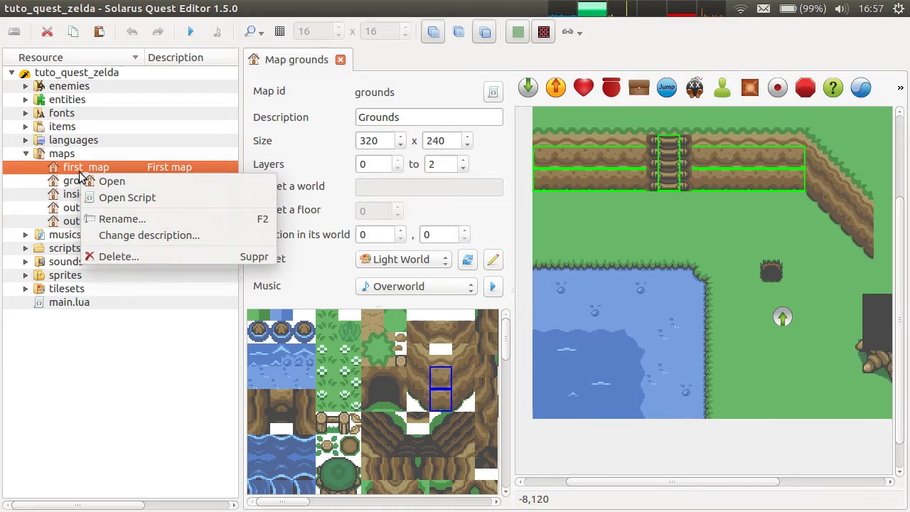
click(138, 366)
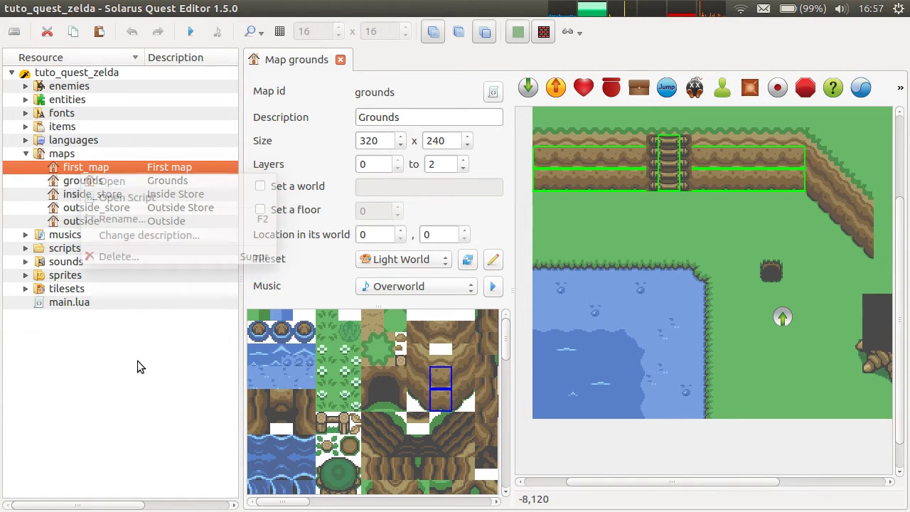
Open the grounds.lua script, close its tab again, and widen the resource tree.
click(495, 95)
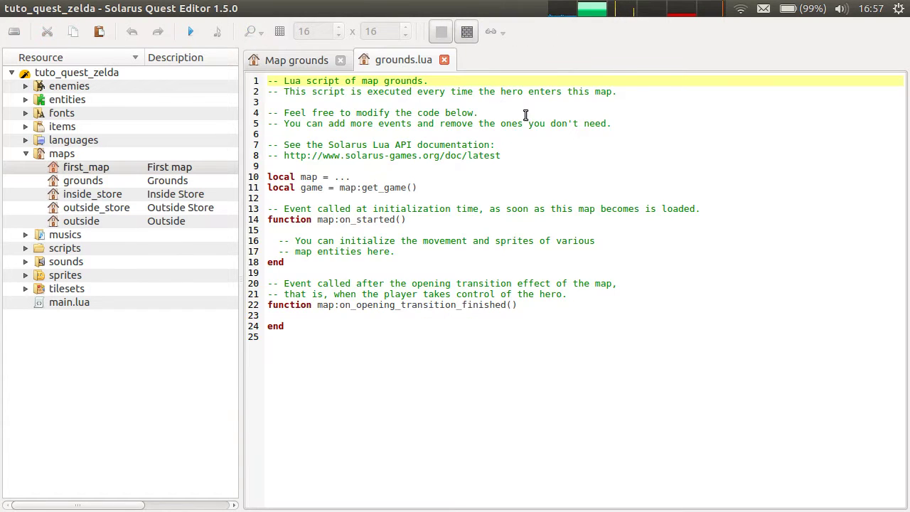
key(ctrl+a)
click(487, 389)
key(ctrl+Tab)
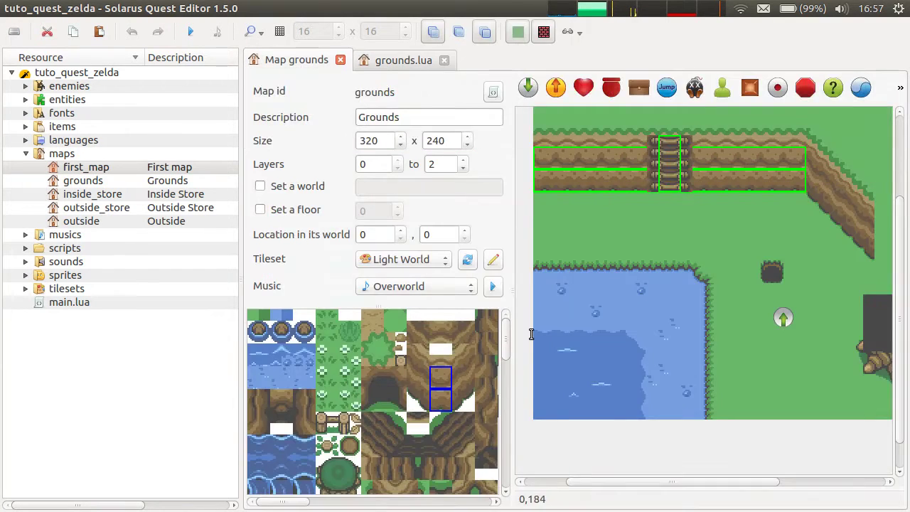
key(ctrl+Tab)
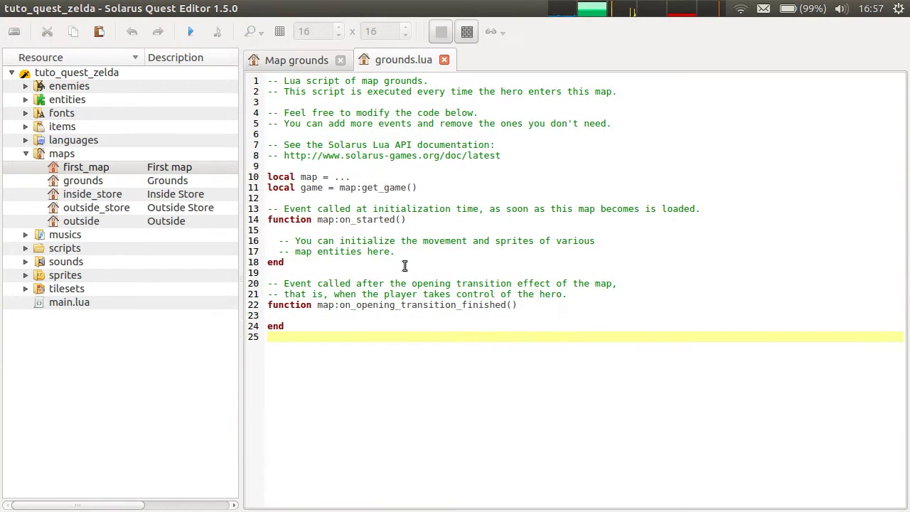
middle_click(417, 66)
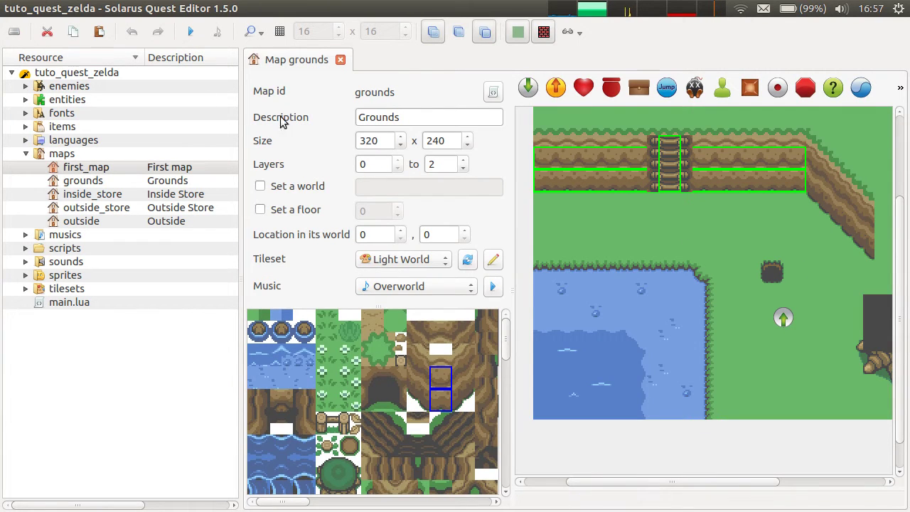
click(162, 404)
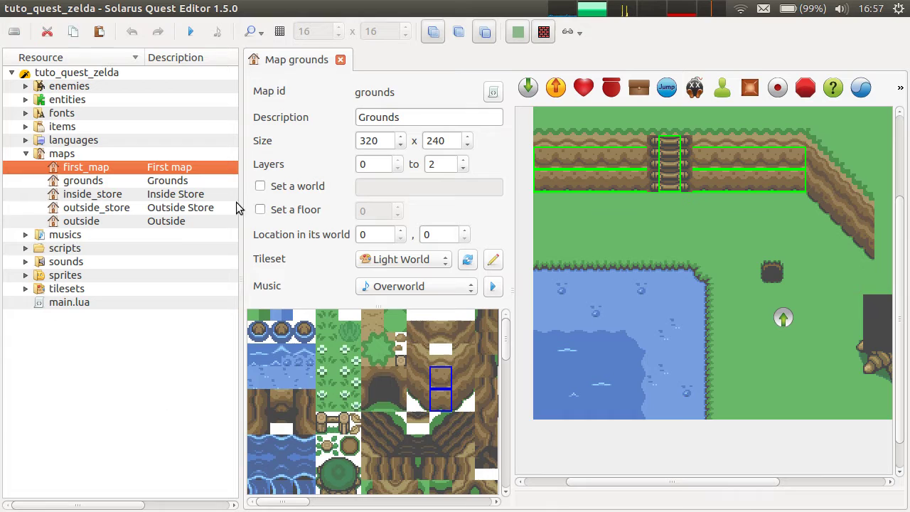
drag(241, 202, 298, 210)
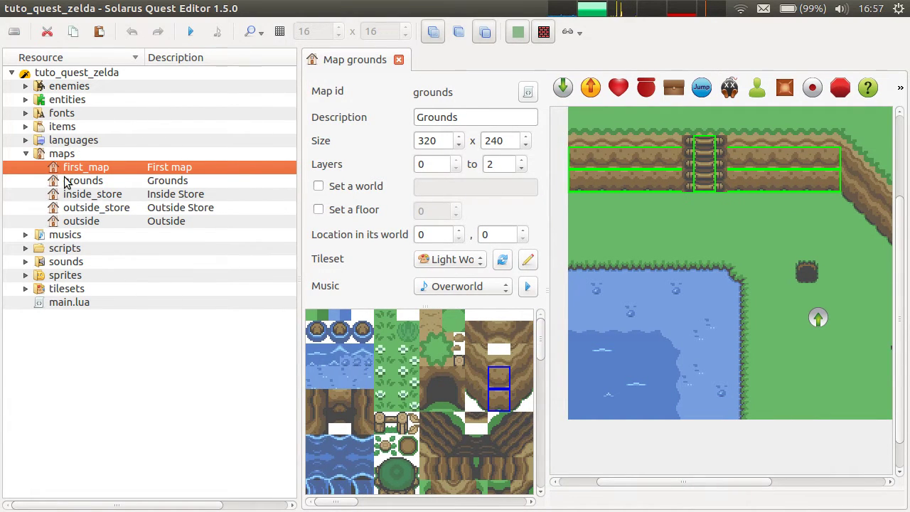
Expand the tilesets folder in the quest editor's resource tree.
key(alt+Tab)
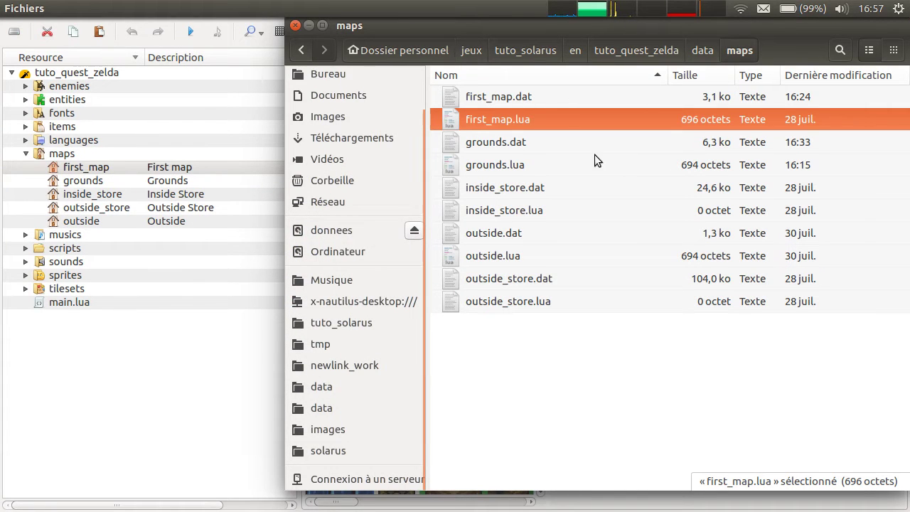
click(28, 290)
click(29, 289)
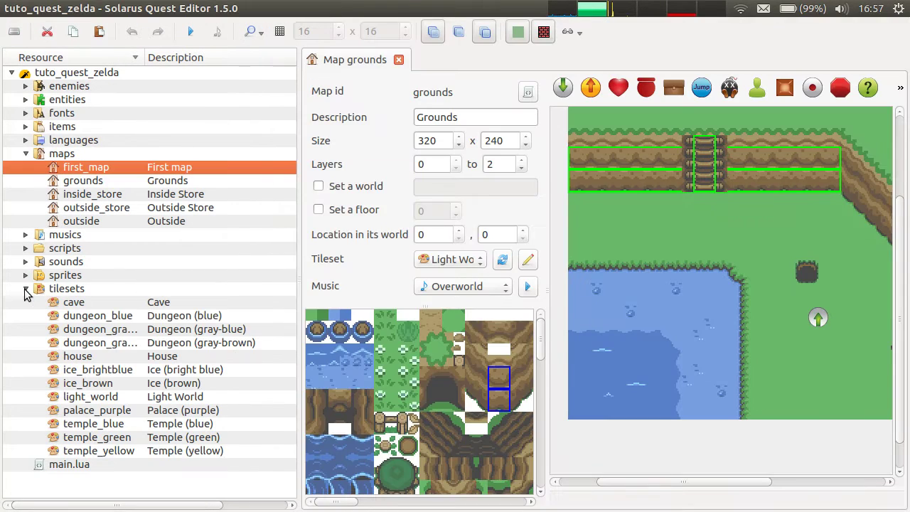
Drag the three light_world files from data/tilesets onto the resource tree and open the light_world tileset.
key(alt+Tab)
click(693, 53)
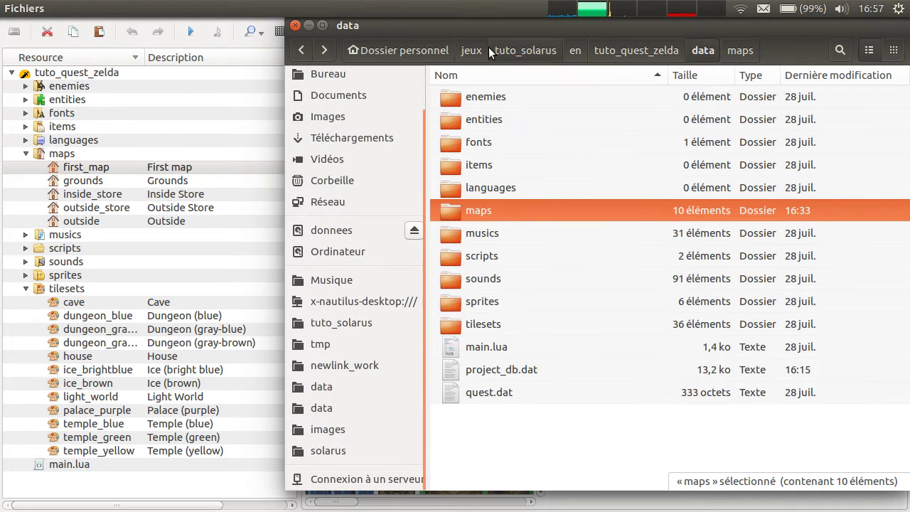
double_click(489, 325)
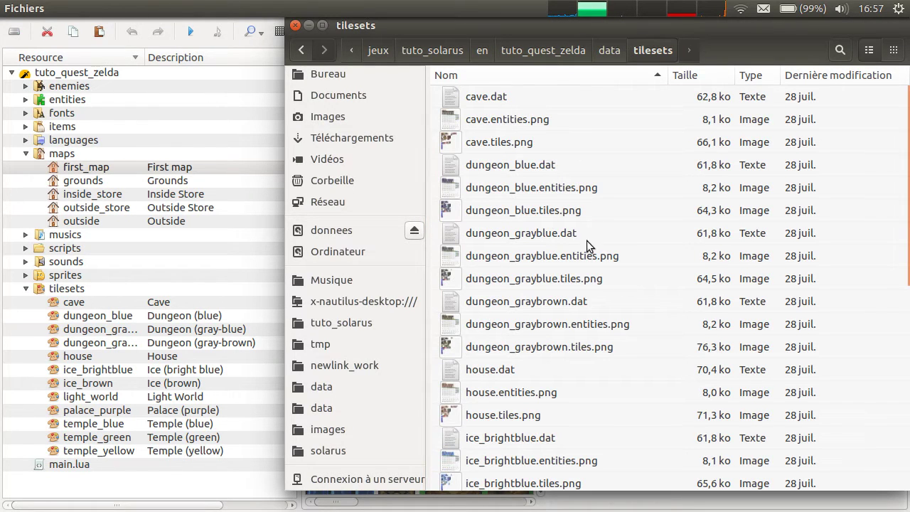
scroll(568, 227, down, 8)
click(533, 284)
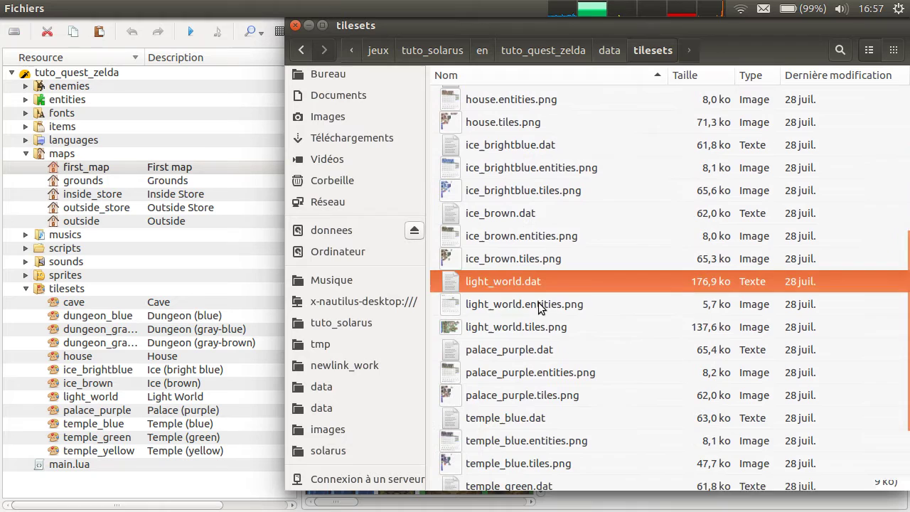
shift+click(535, 327)
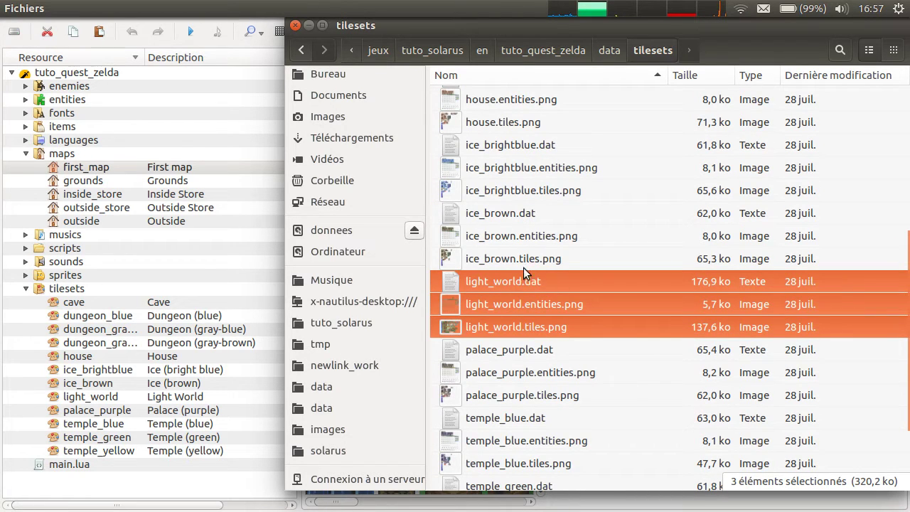
drag(533, 310, 86, 398)
double_click(87, 398)
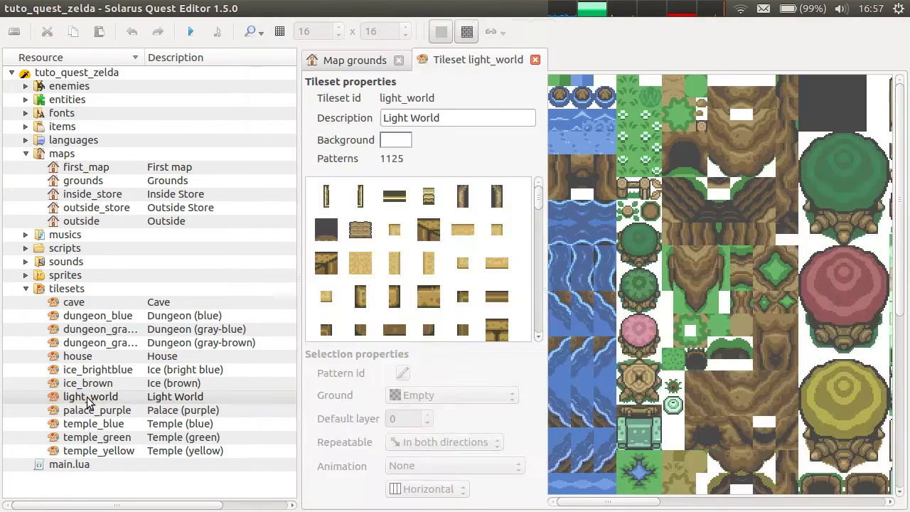
click(682, 220)
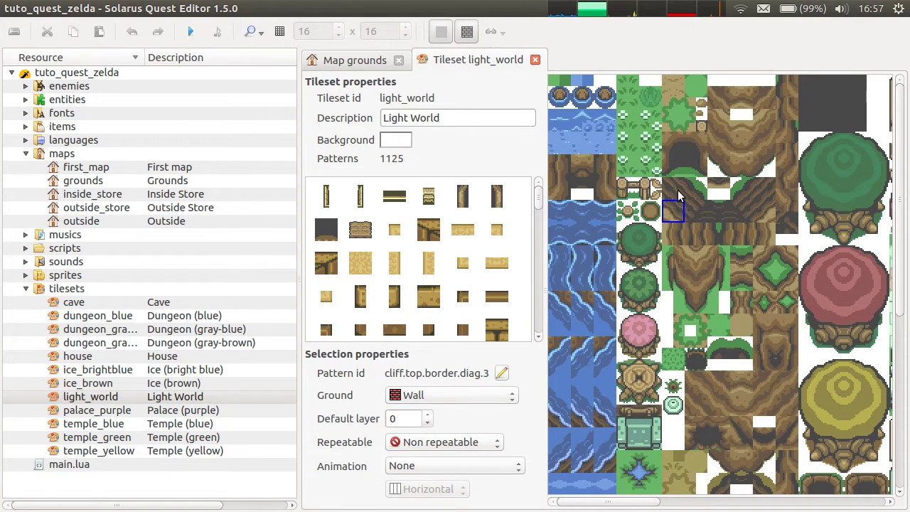
Browse the Ouvrir avec choices for light_world.tiles.png without opening anything.
key(alt+Tab)
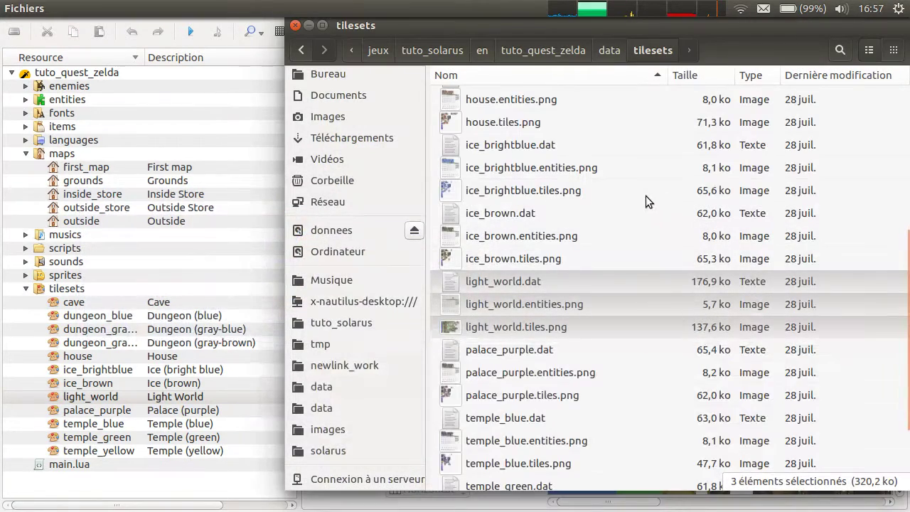
click(530, 329)
mouse_move(530, 329)
mouse_down()
mouse_move(10, 327)
mouse_move(79, 397)
mouse_move(76, 422)
mouse_move(597, 353)
mouse_move(540, 329)
mouse_up()
right_click(540, 329)
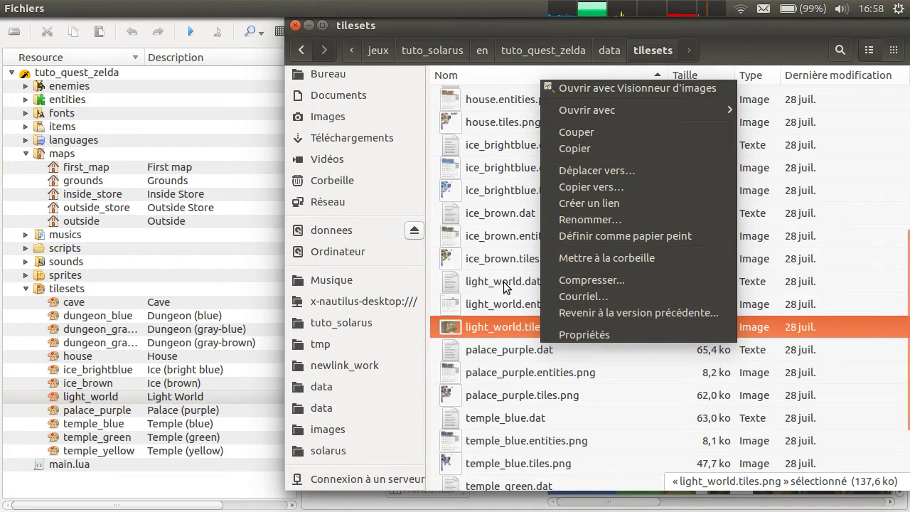
click(515, 324)
right_click(515, 326)
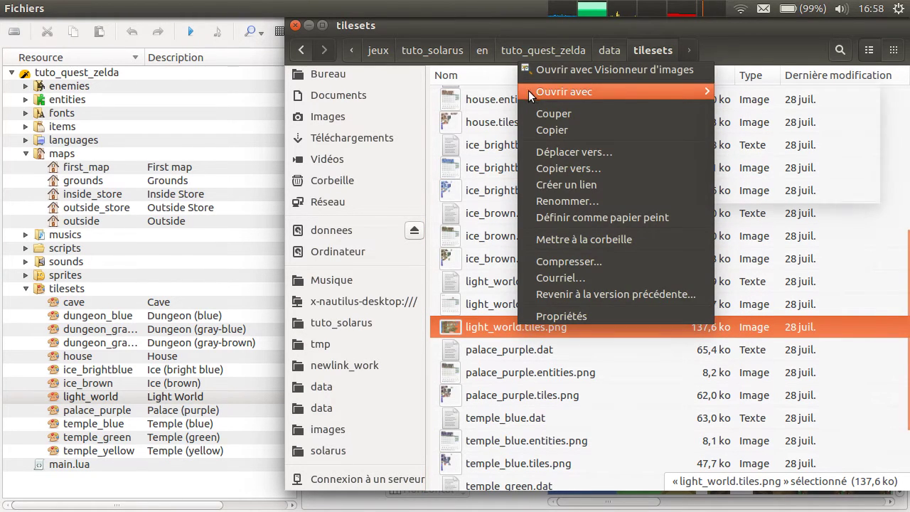
mouse_move(635, 88)
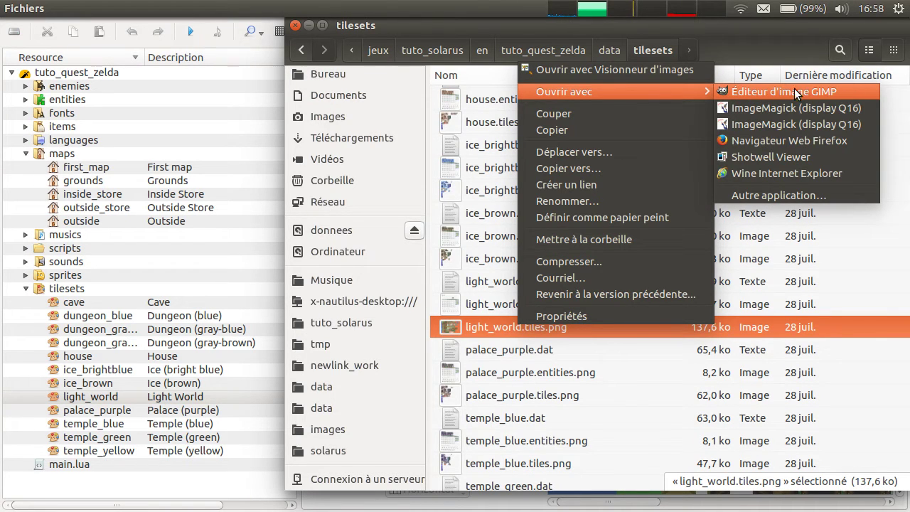
click(769, 316)
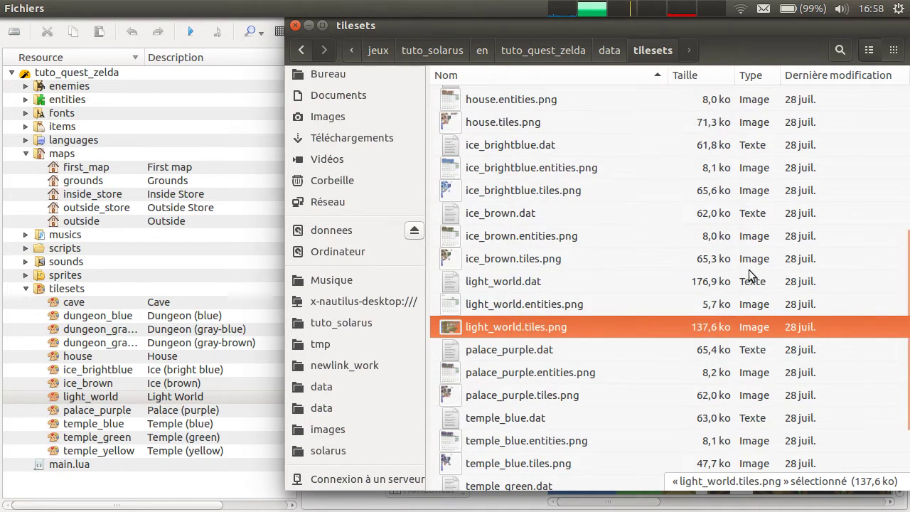
click(494, 353)
Preview light_world.entities.png in the image viewer, then close it.
click(517, 308)
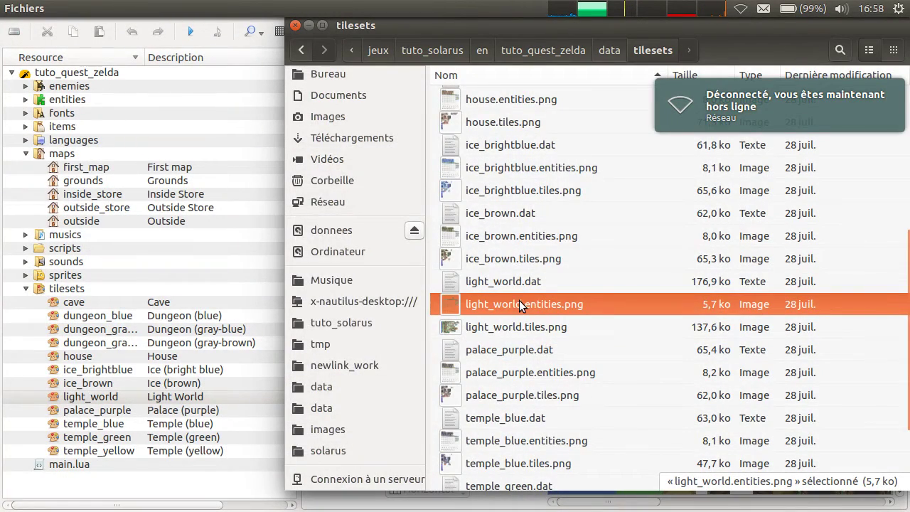
double_click(519, 302)
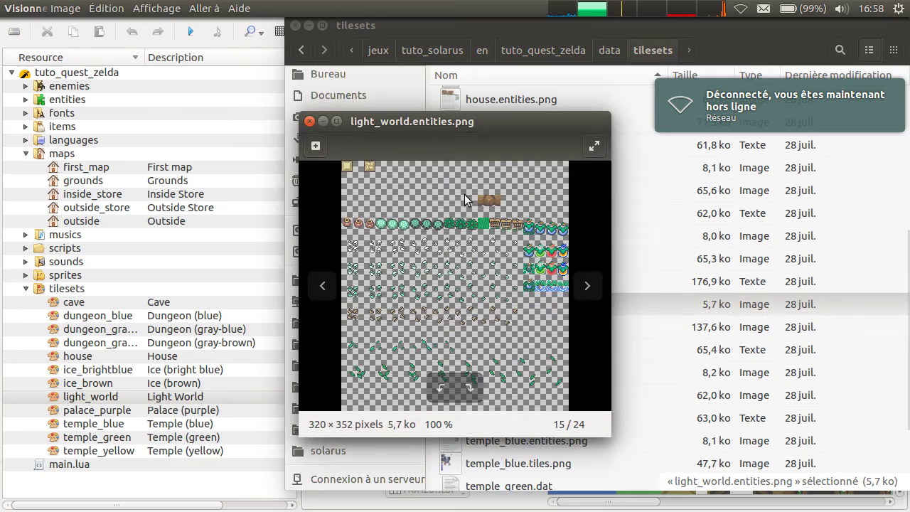
click(307, 123)
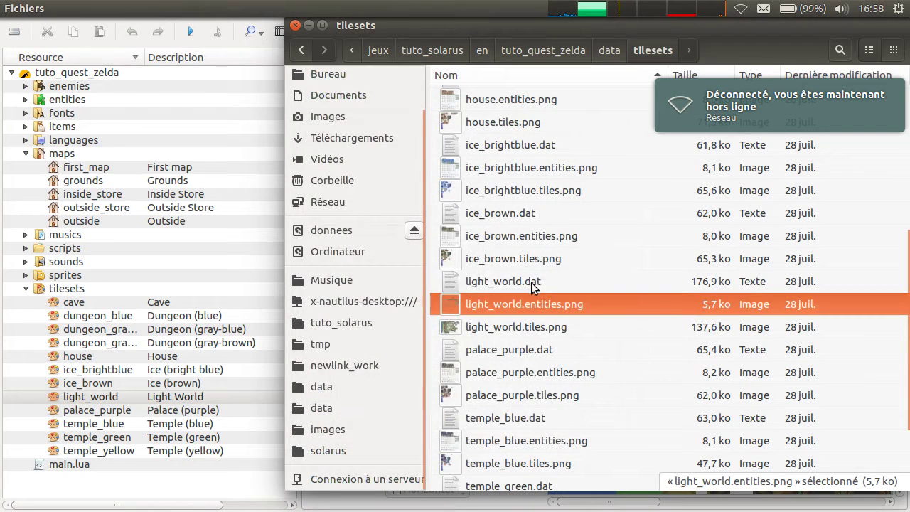
Drag the three light_world tileset files toward the quest editor.
click(529, 281)
shift+click(527, 328)
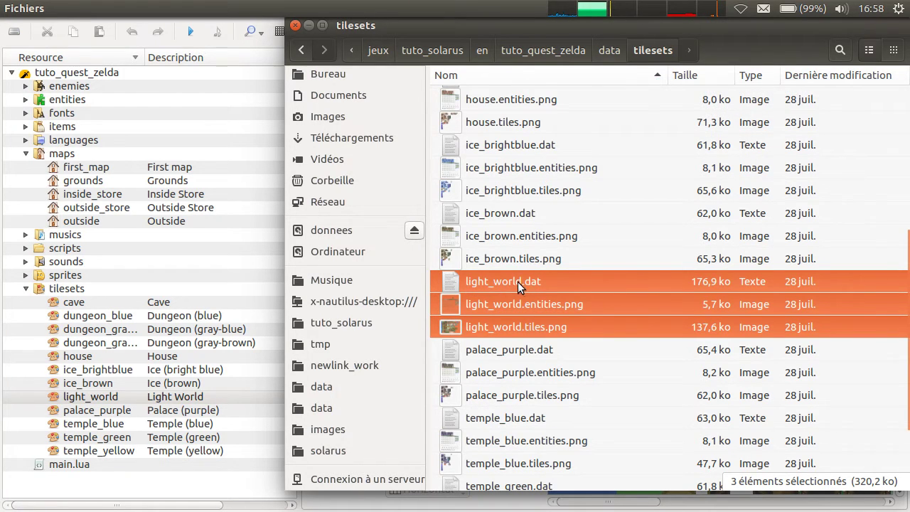
drag(464, 287, 95, 402)
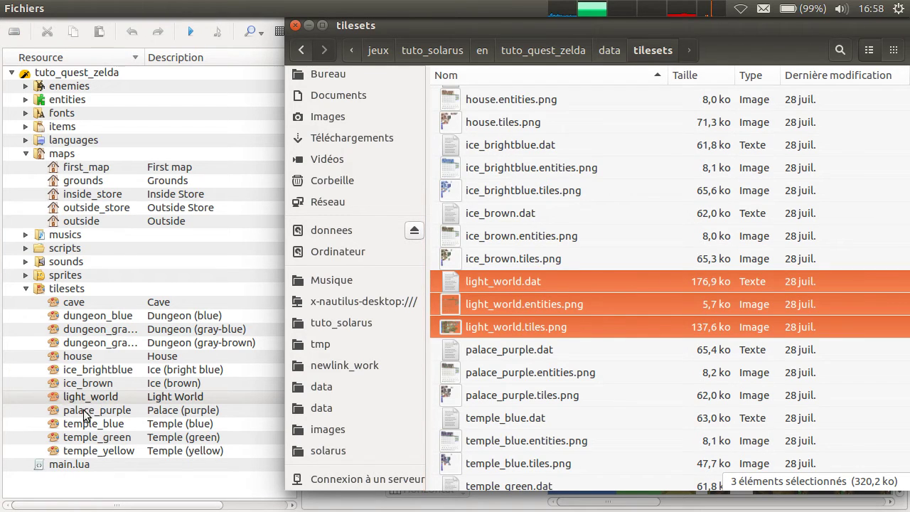
click(572, 305)
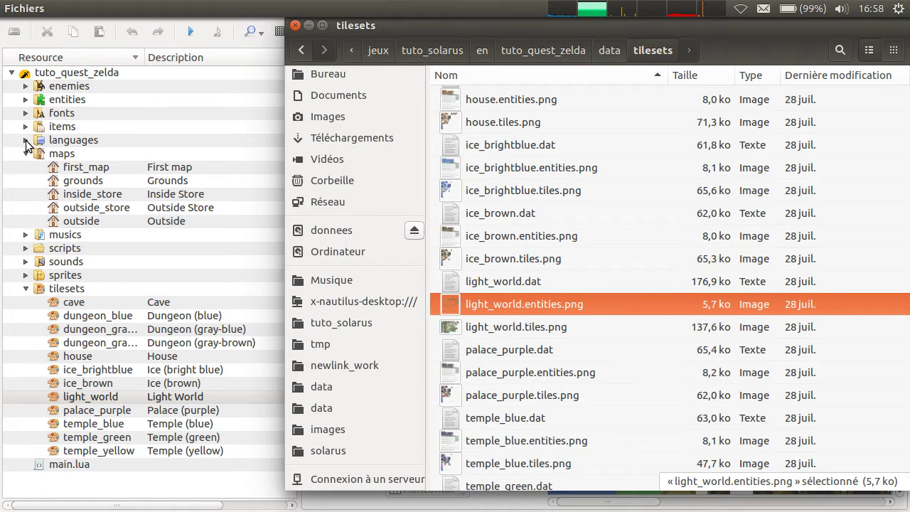
Expand the fonts, enemies and entities folders, showing alttp and two empty folders.
click(23, 130)
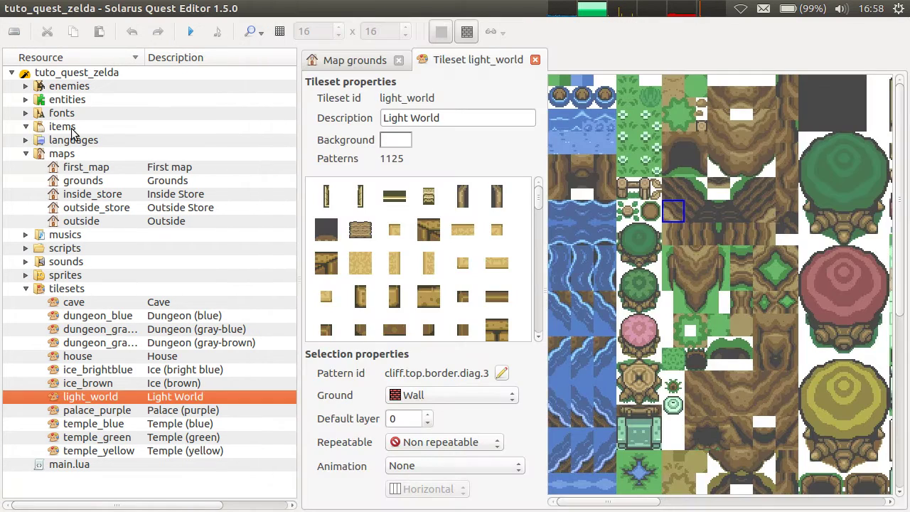
click(27, 113)
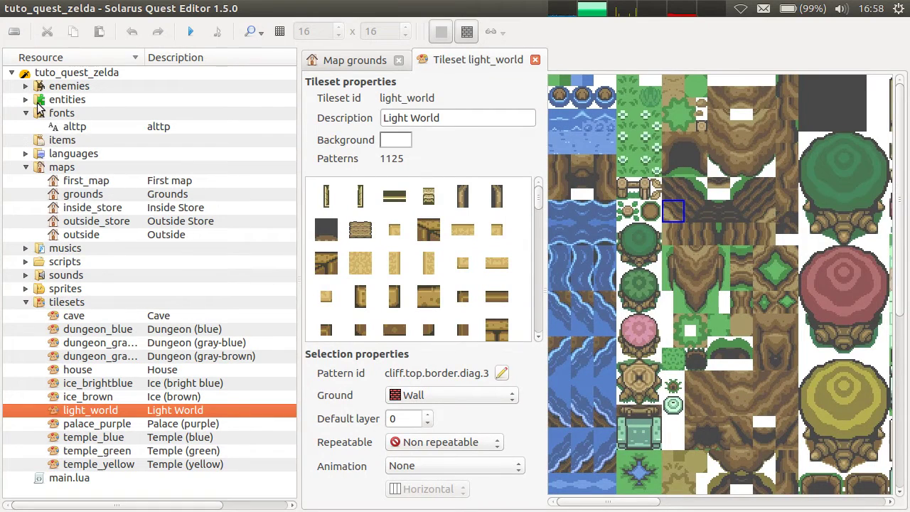
click(27, 86)
click(27, 100)
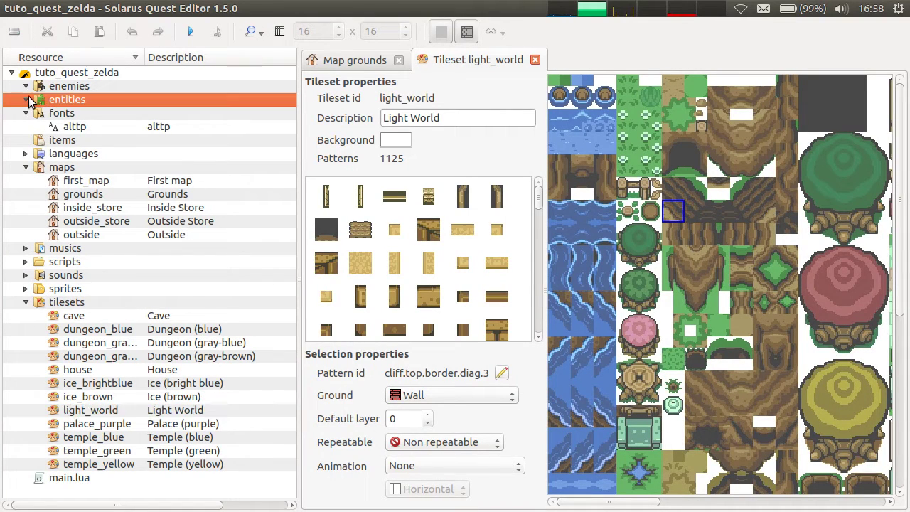
click(27, 86)
click(27, 101)
click(26, 87)
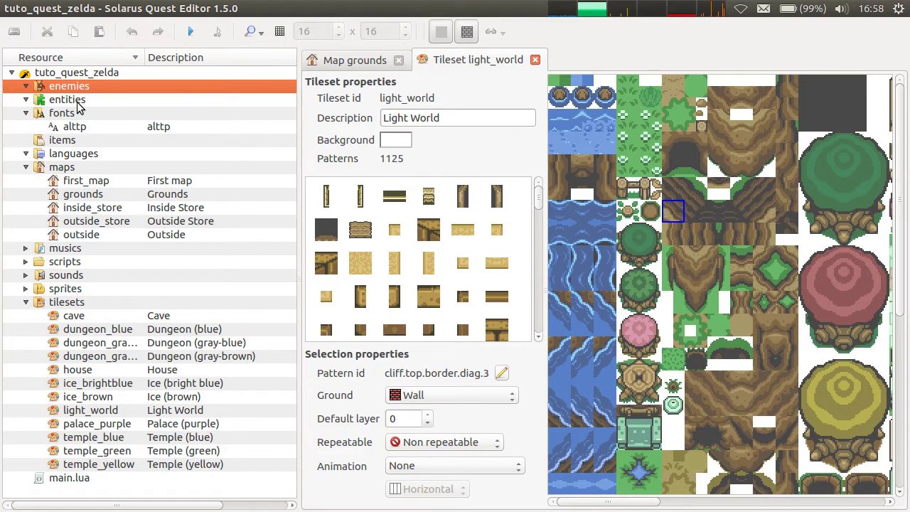
Collapse fonts, maps and tilesets, and expand the scripts folder.
click(26, 113)
click(26, 153)
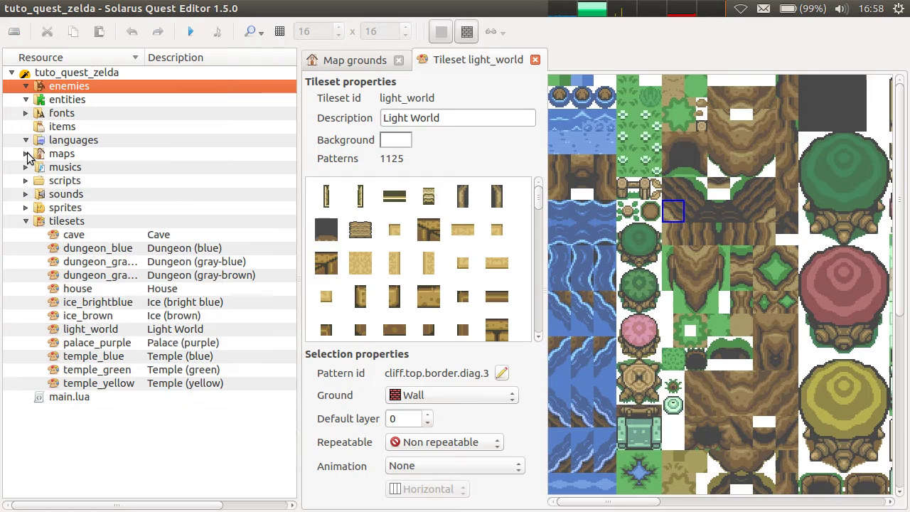
click(77, 221)
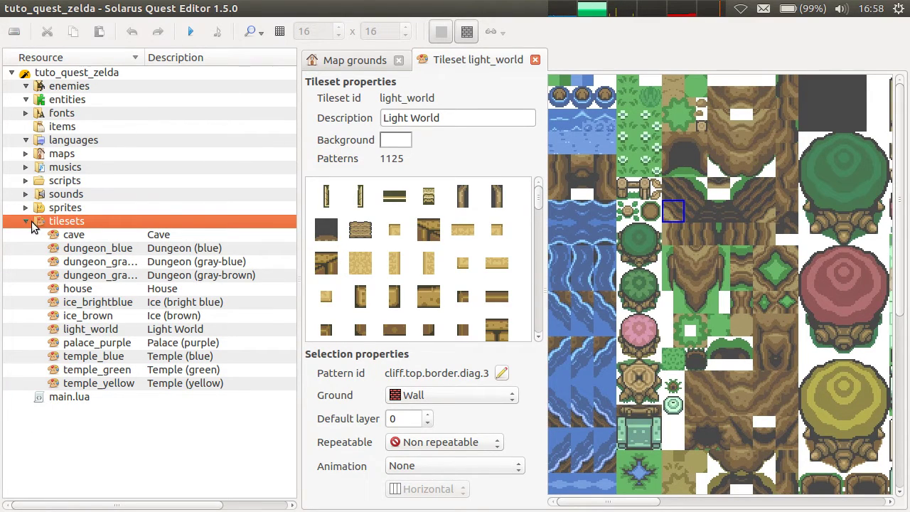
click(25, 221)
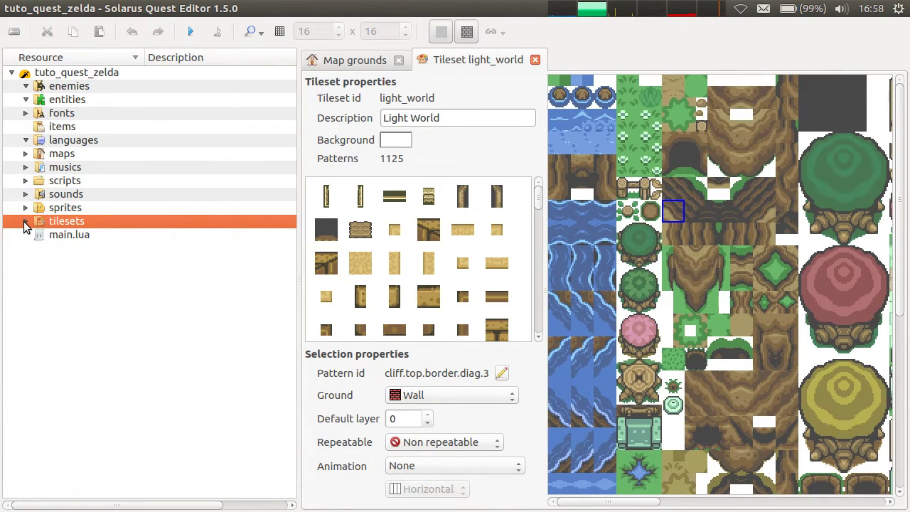
click(27, 181)
click(73, 182)
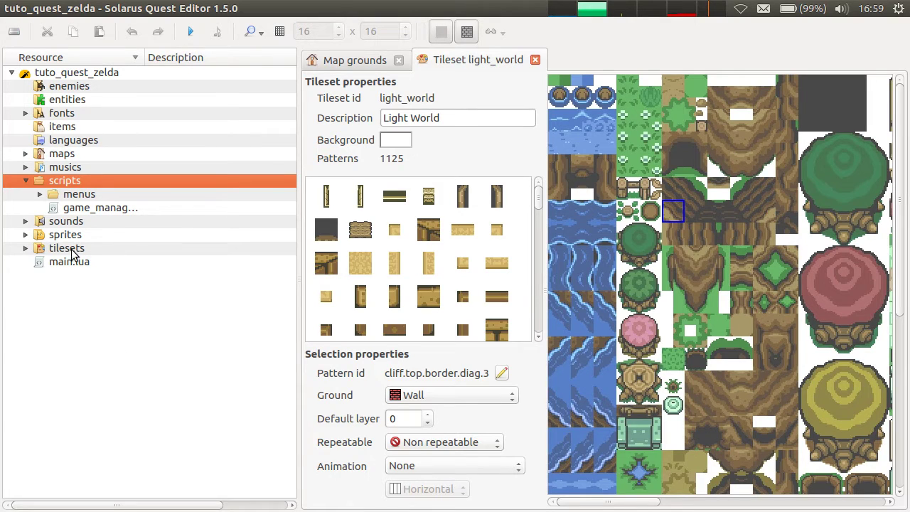
Create a new folder named tmp at the tuto_quest_zelda quest root.
right_click(77, 74)
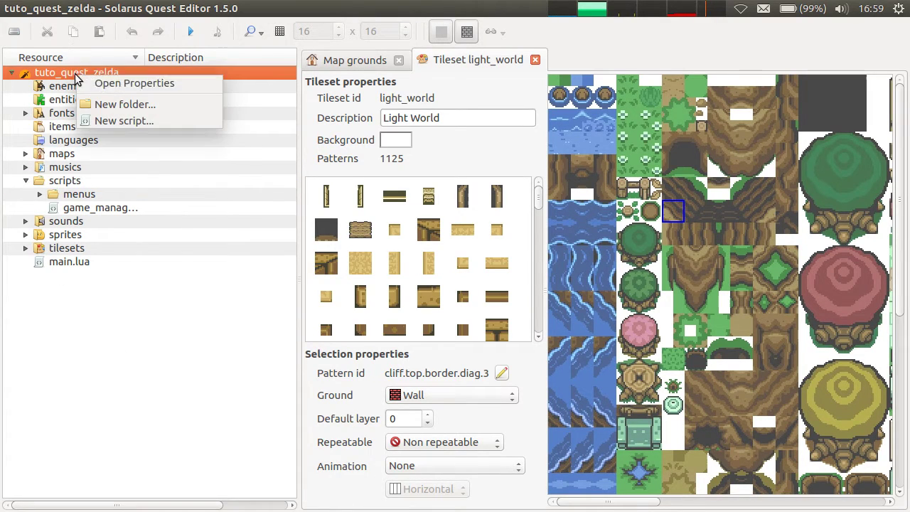
click(105, 105)
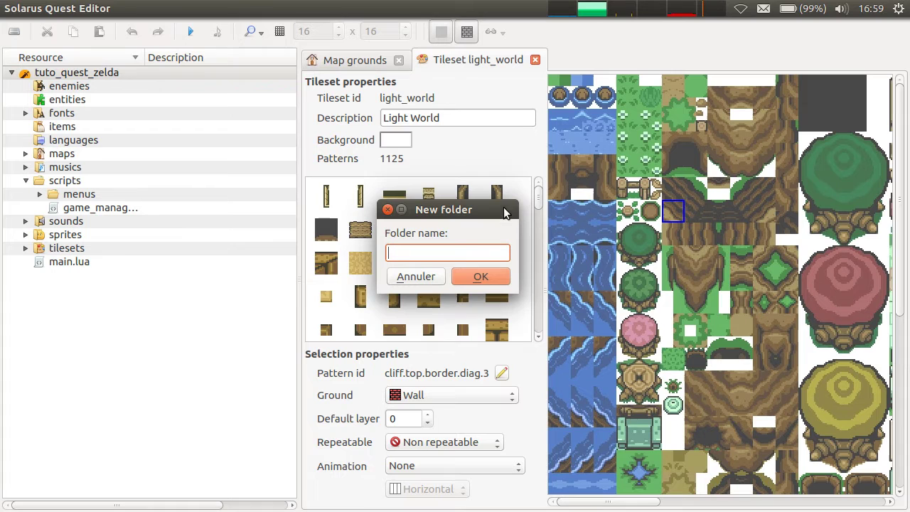
text(tmp)
key(Return)
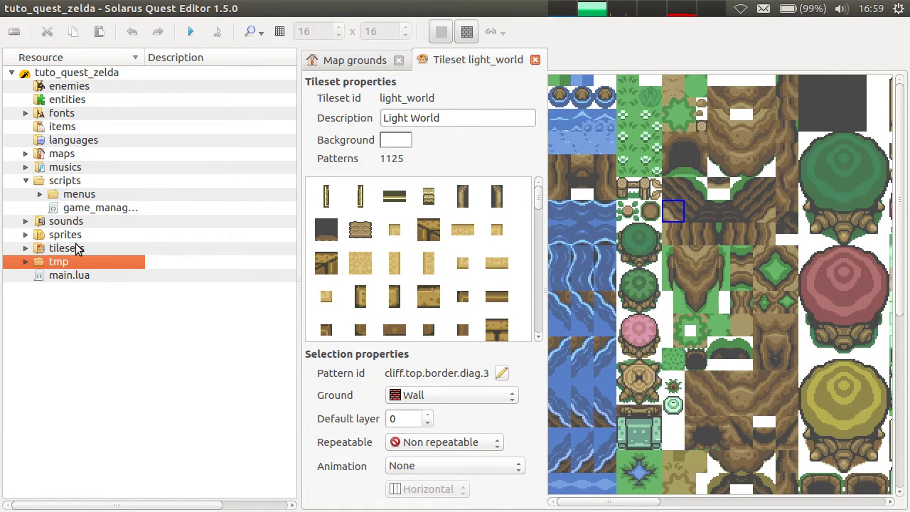
key(alt+Tab)
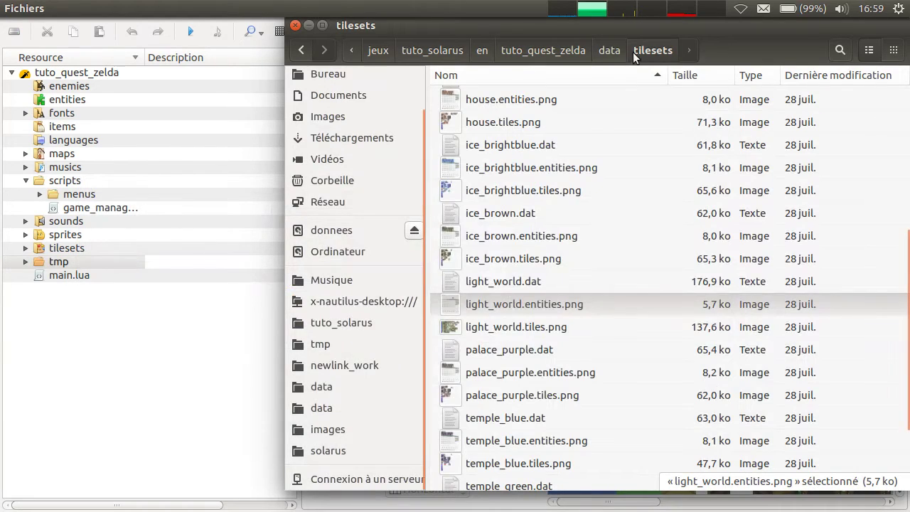
Move the tmp folder in the quest's data folder to the trash.
click(611, 51)
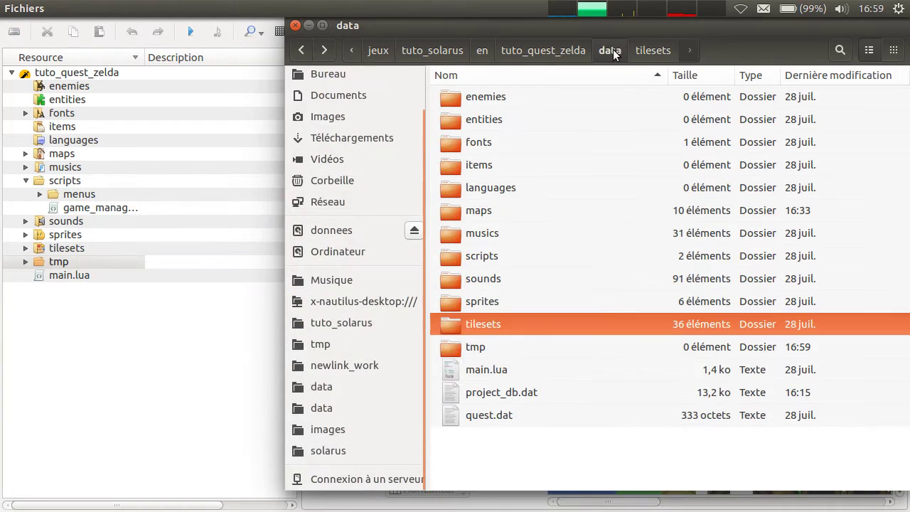
click(483, 348)
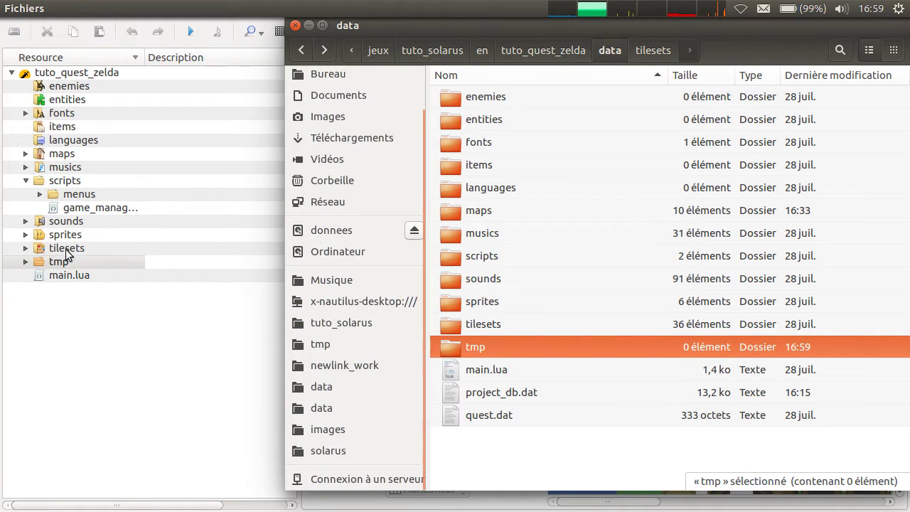
right_click(491, 346)
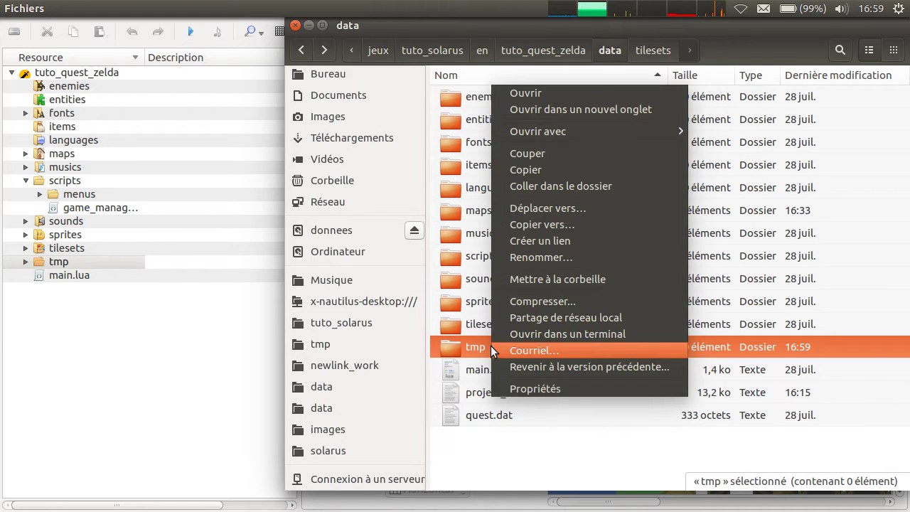
click(469, 345)
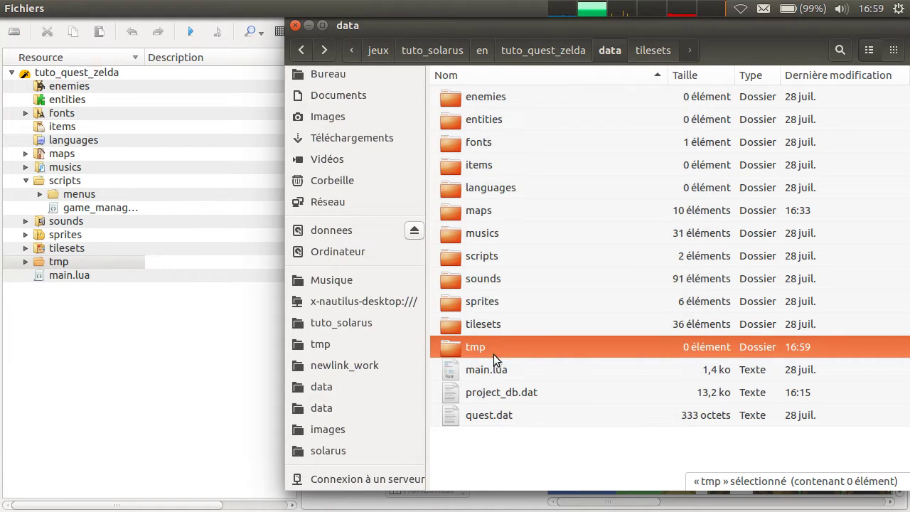
right_click(478, 354)
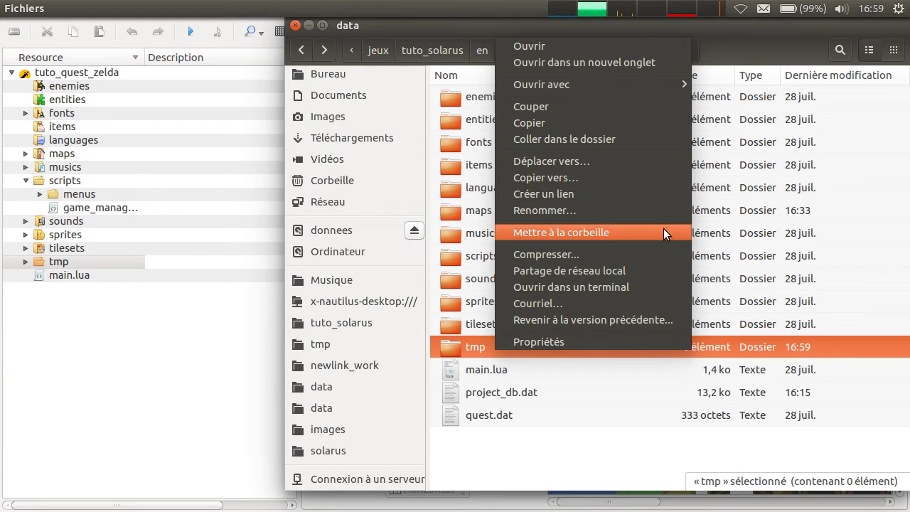
click(600, 235)
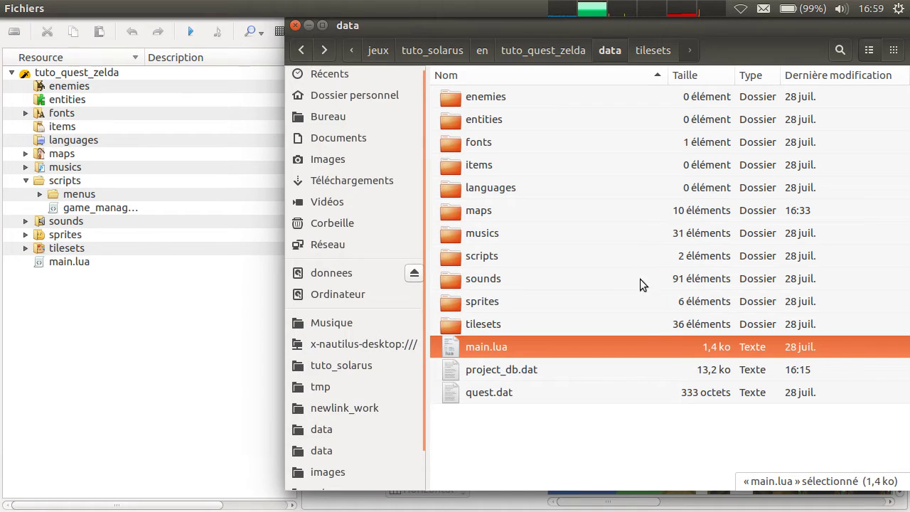
Widen the Resource column and open game_manager.lua, briefly selecting its line 12.
key(alt+Tab)
right_click(76, 117)
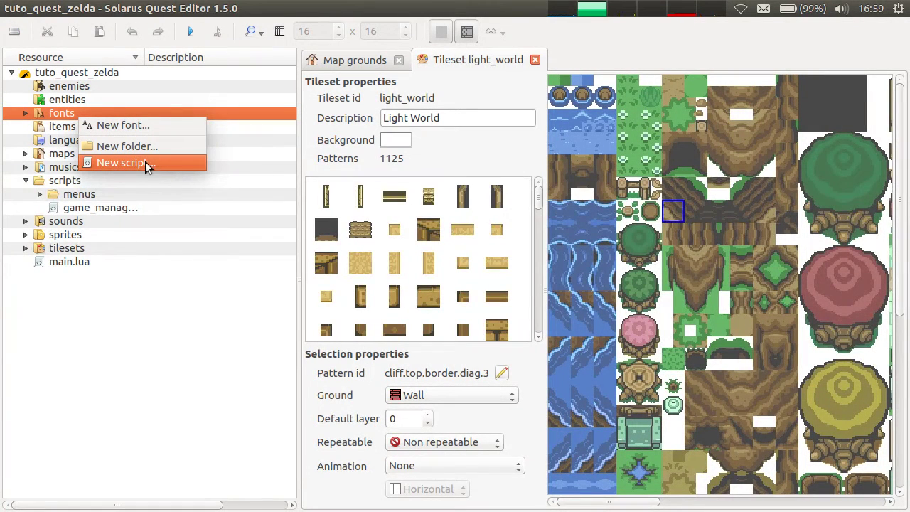
click(144, 367)
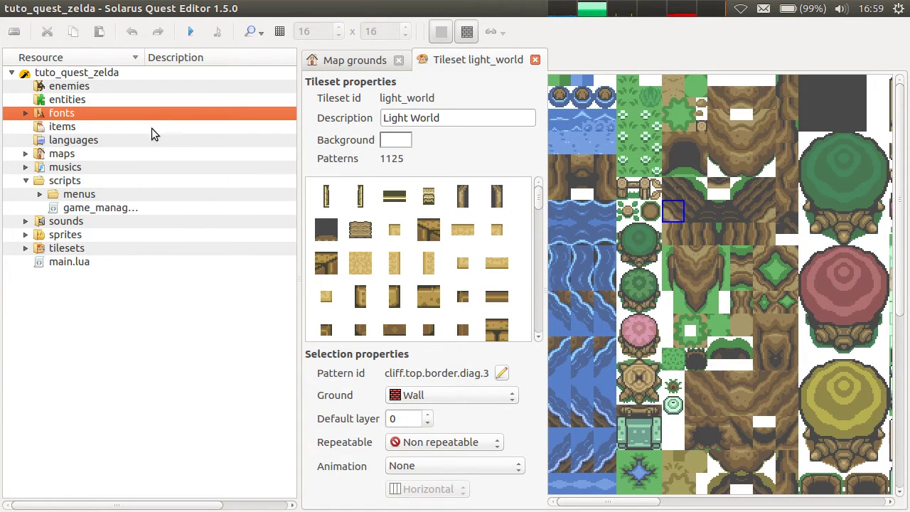
drag(143, 58, 204, 58)
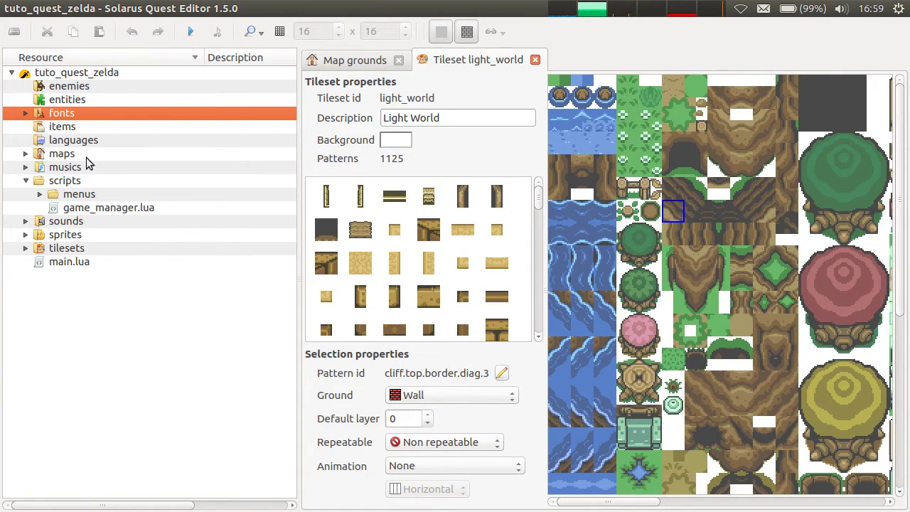
click(75, 199)
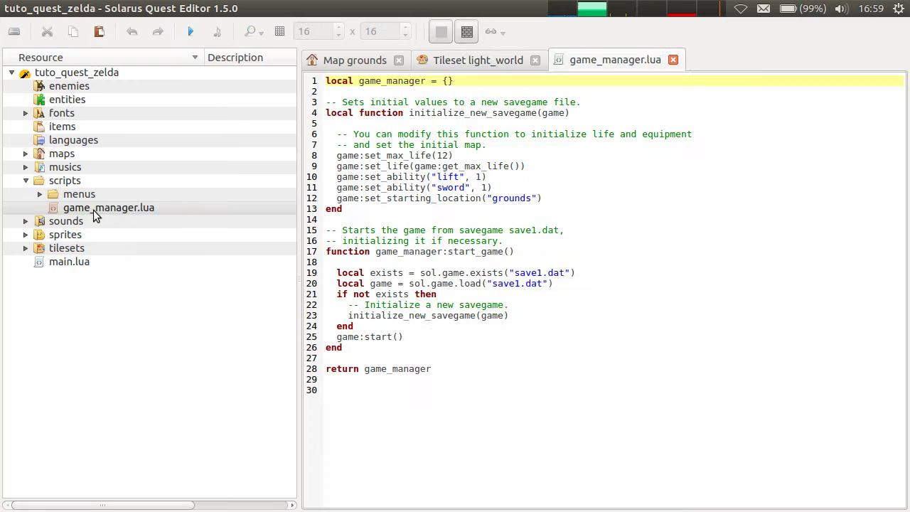
drag(545, 199, 321, 189)
click(326, 199)
key(shift+Down)
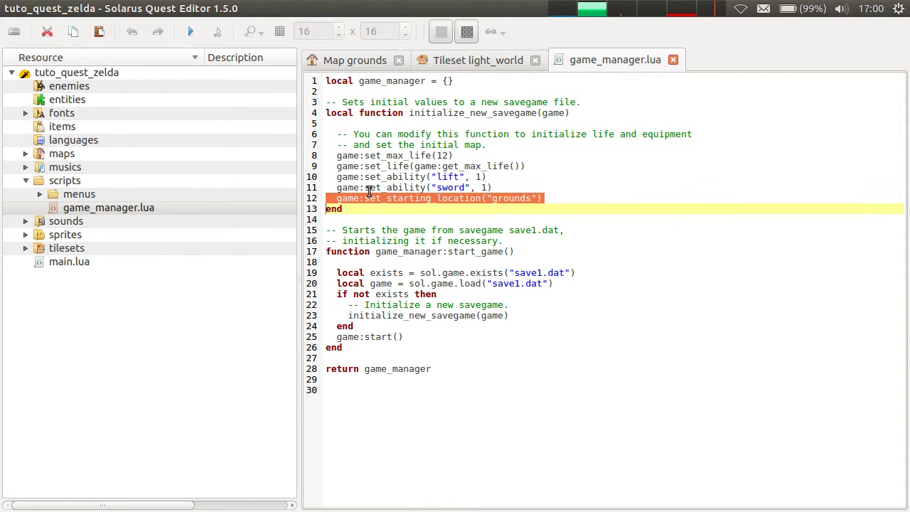
click(564, 199)
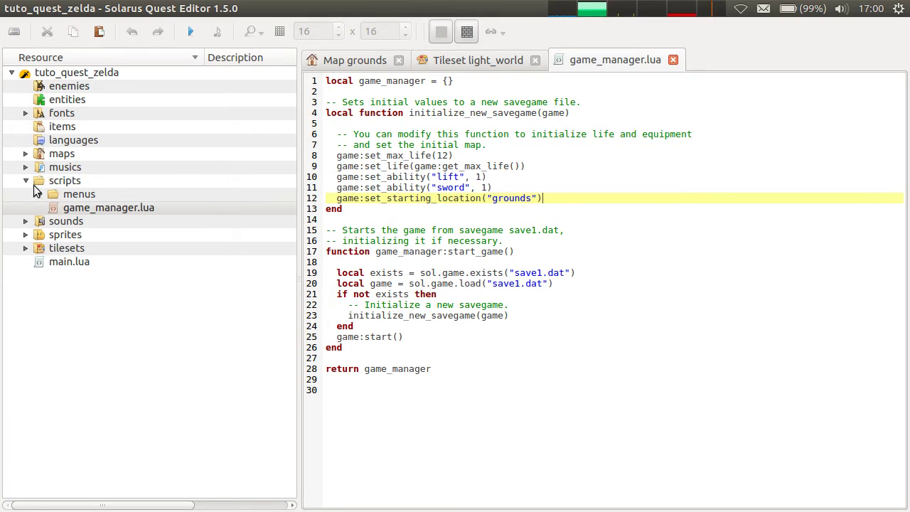
Expand the menus folder to reveal solarus_logo.lua and widen the tree to show resource types.
click(41, 195)
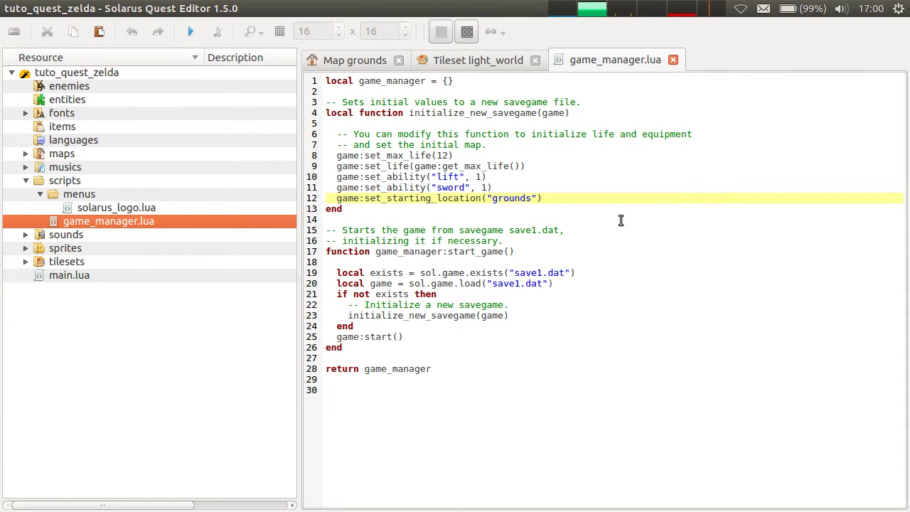
click(125, 204)
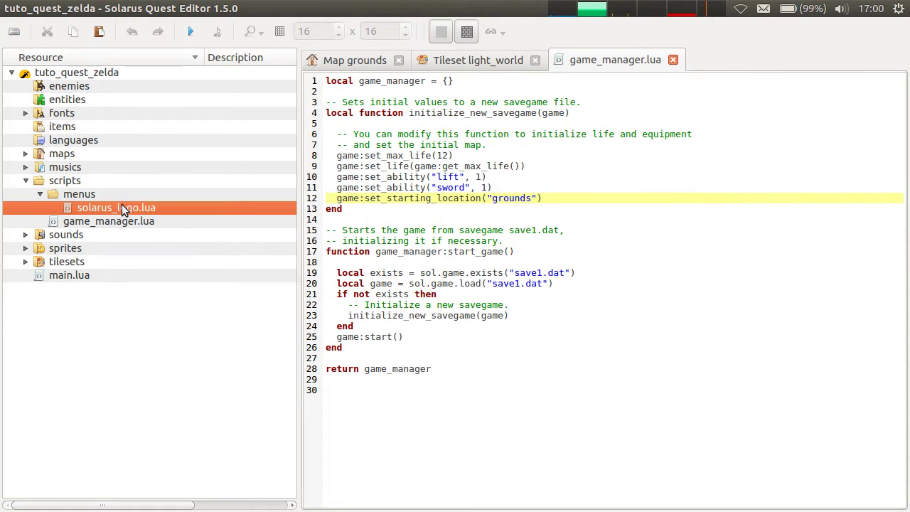
click(71, 277)
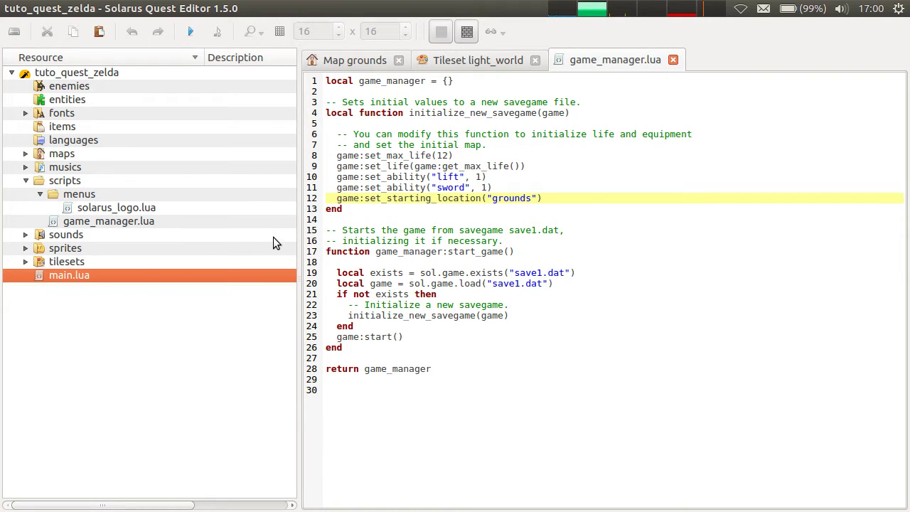
drag(297, 245, 566, 249)
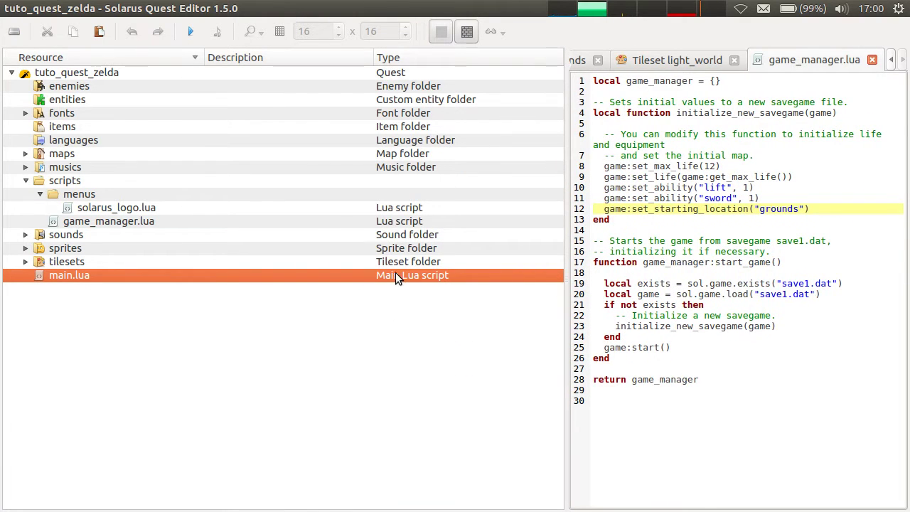
Close the main.lua and game_manager.lua tabs, then resize the tree panel and Description column.
double_click(65, 273)
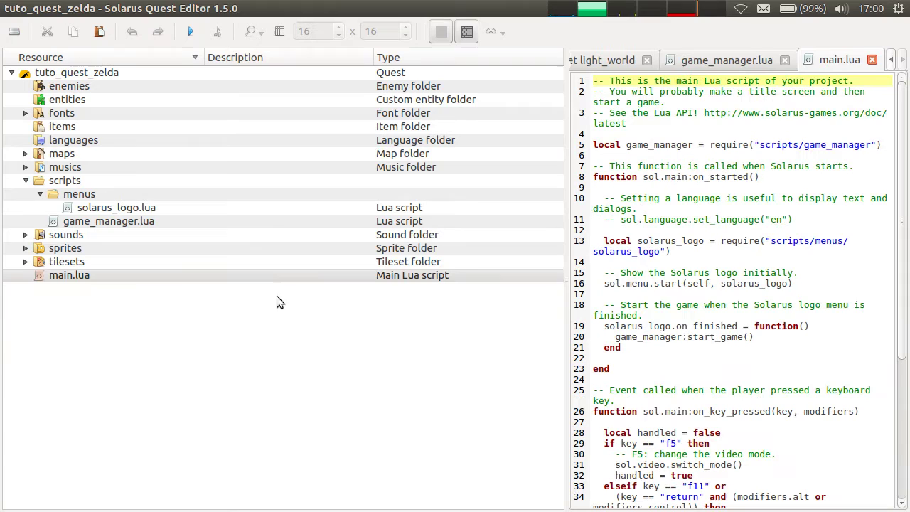
drag(570, 211, 352, 248)
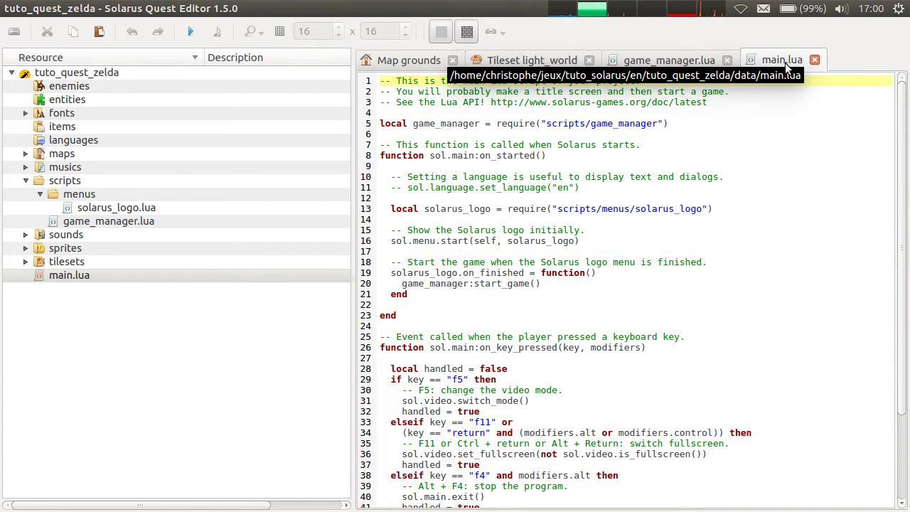
click(814, 59)
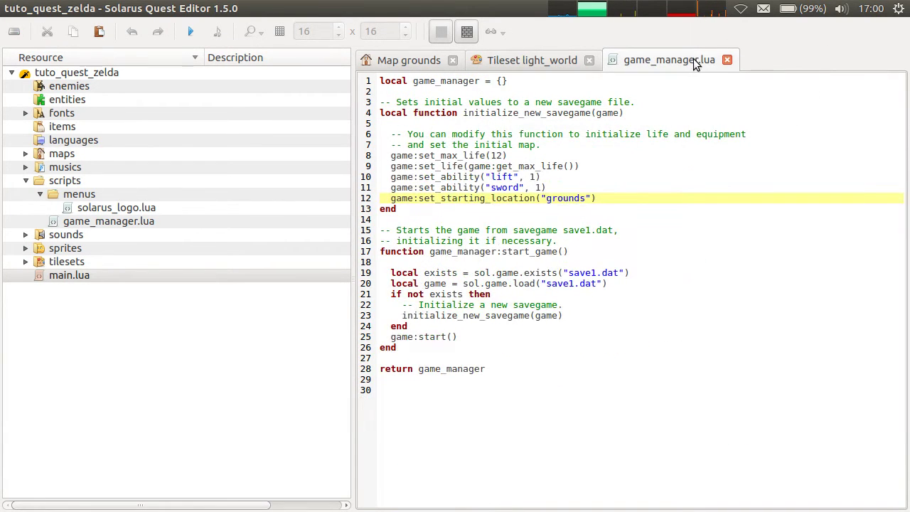
click(727, 60)
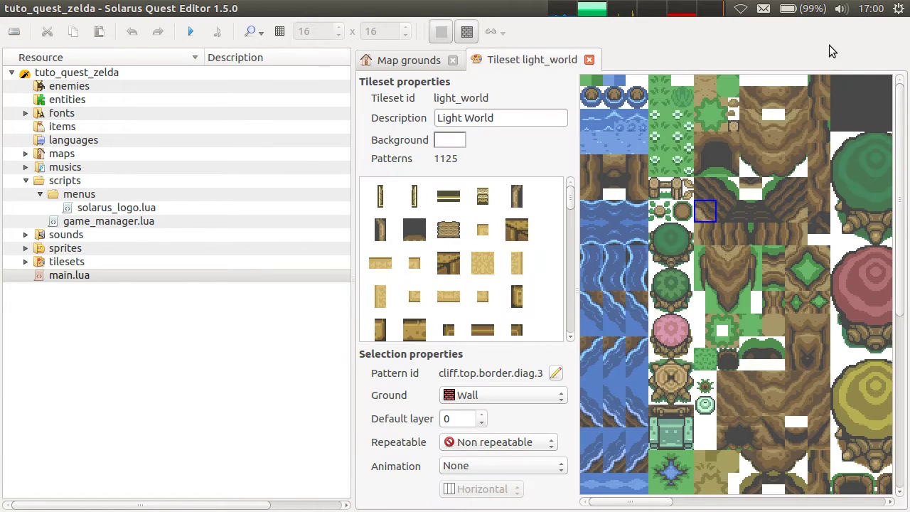
drag(352, 184, 451, 193)
drag(372, 60, 286, 60)
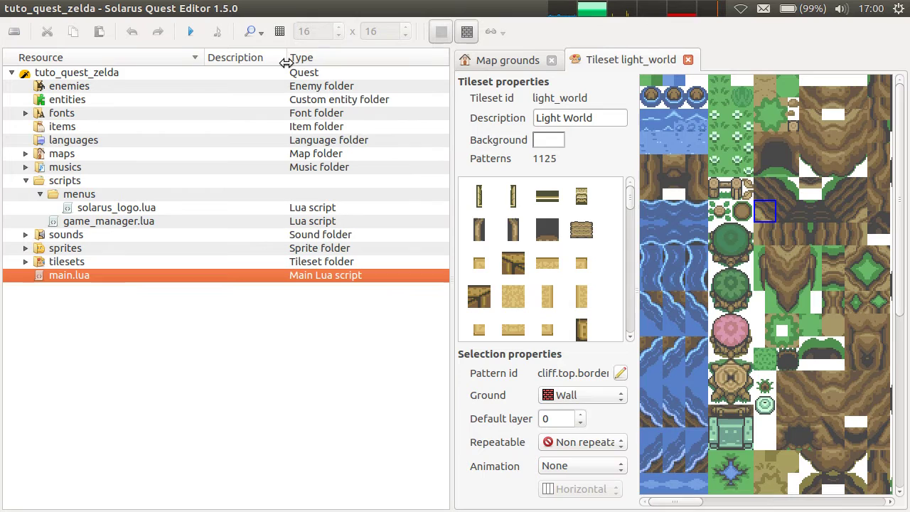
click(457, 125)
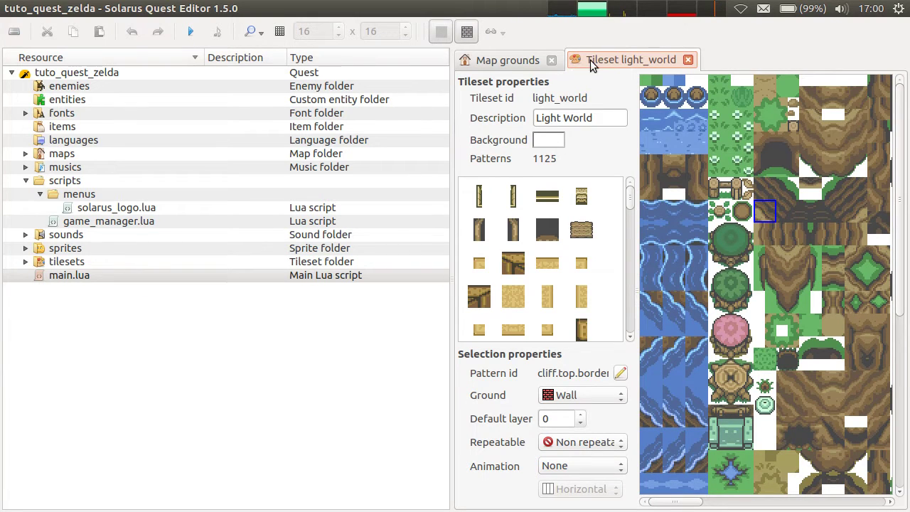
Load the tuto_quest_cc quest from jeux/tuto_solarus/en via File > Load quest.
click(63, 7)
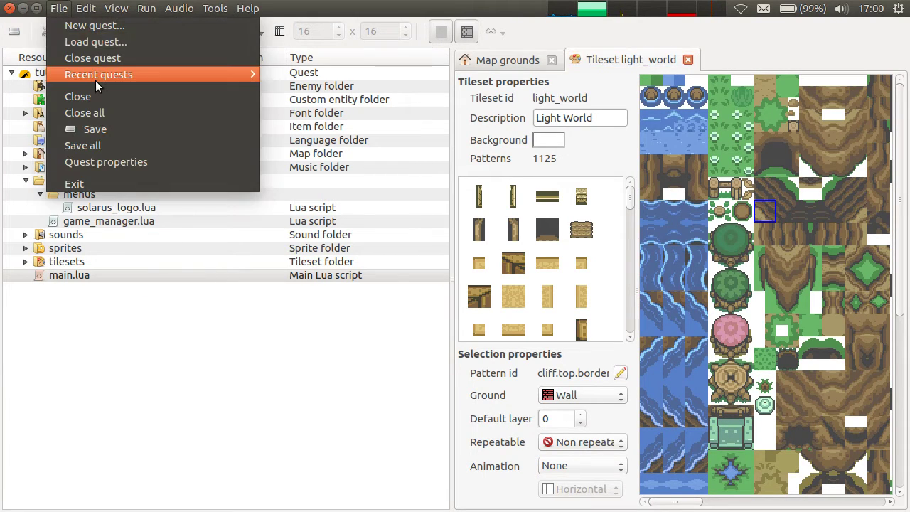
mouse_move(99, 80)
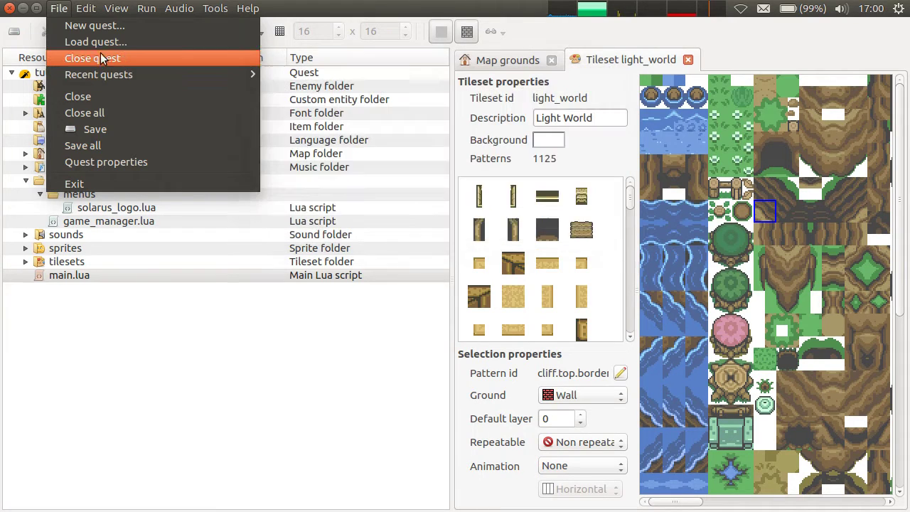
click(105, 41)
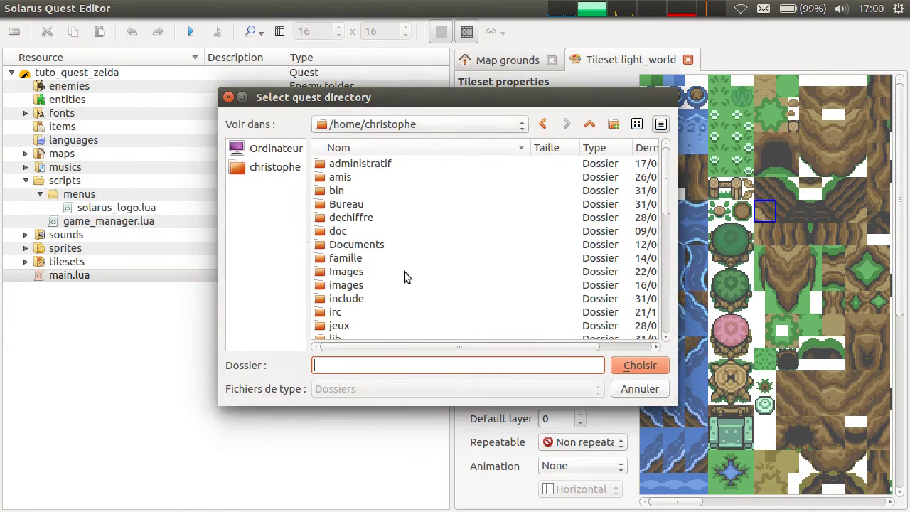
scroll(384, 304, down, 2)
double_click(359, 245)
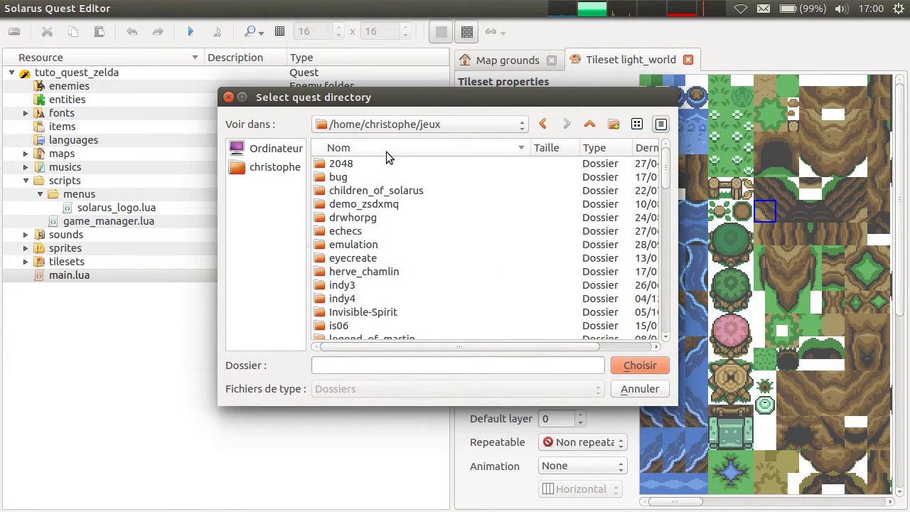
scroll(402, 179, down, 8)
scroll(390, 306, down, 5)
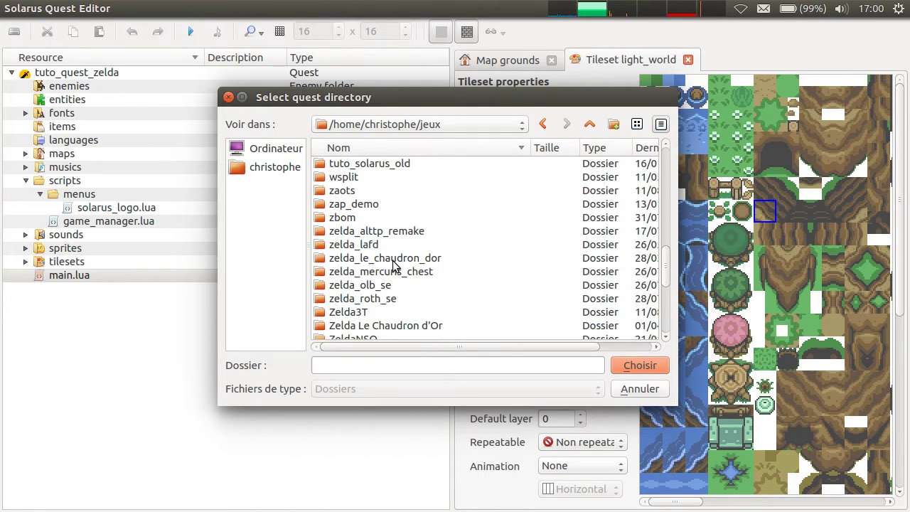
scroll(392, 229, down, 2)
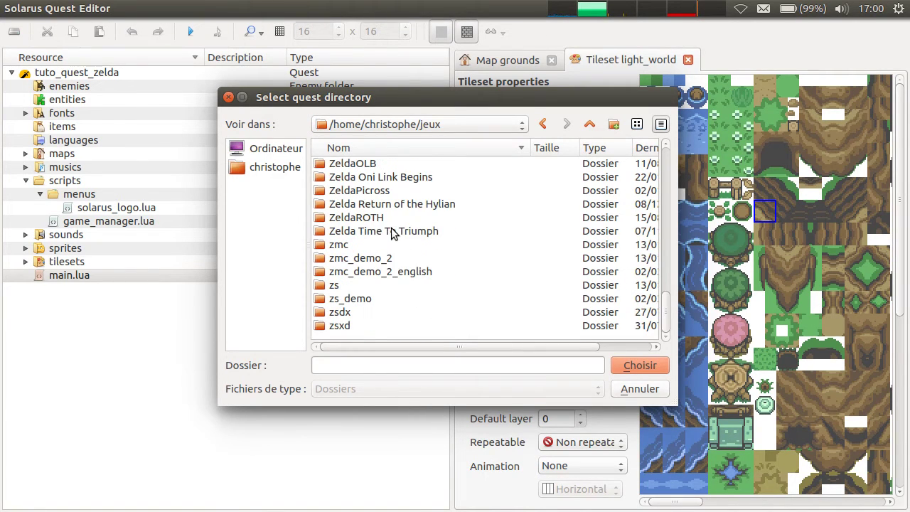
scroll(396, 234, up, 8)
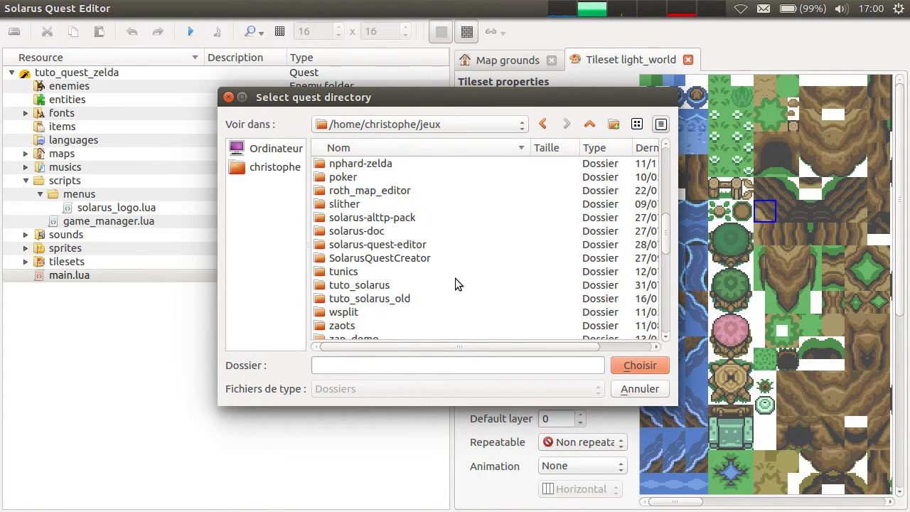
double_click(393, 285)
double_click(340, 165)
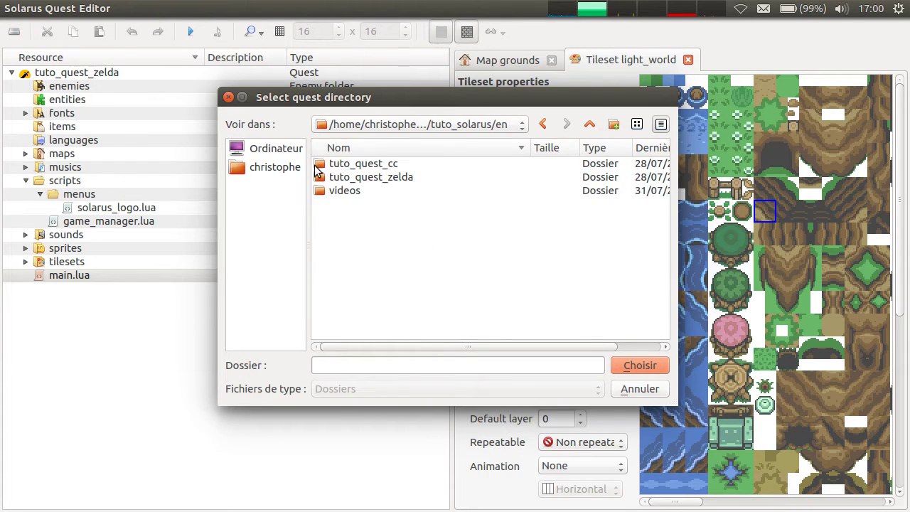
click(362, 165)
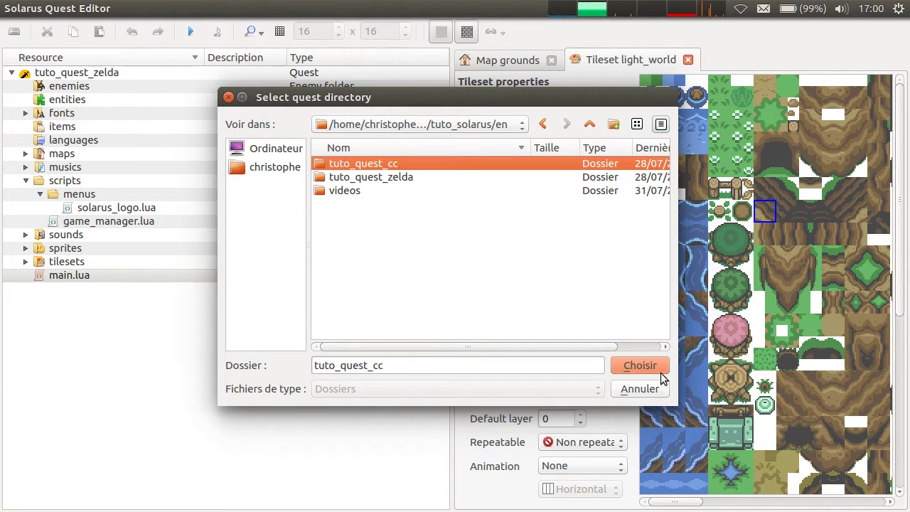
click(656, 369)
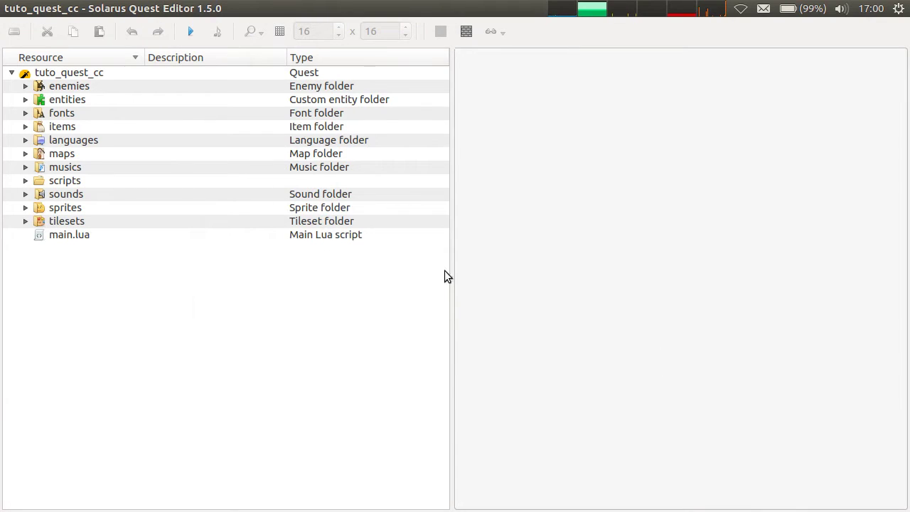
click(25, 153)
double_click(84, 169)
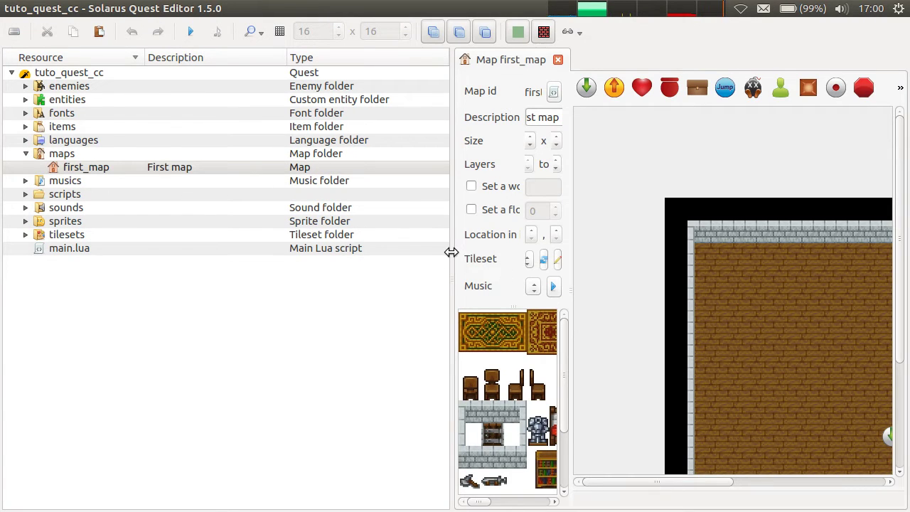
drag(451, 252, 341, 248)
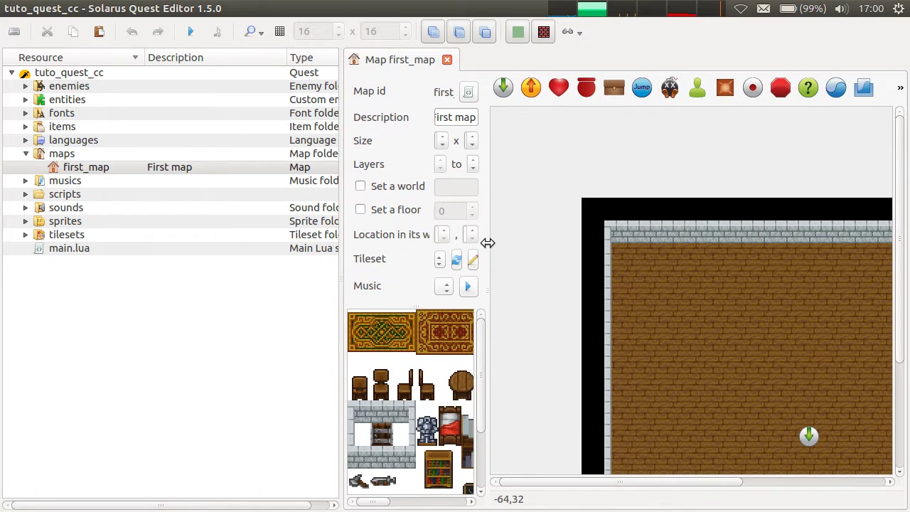
drag(488, 242, 559, 250)
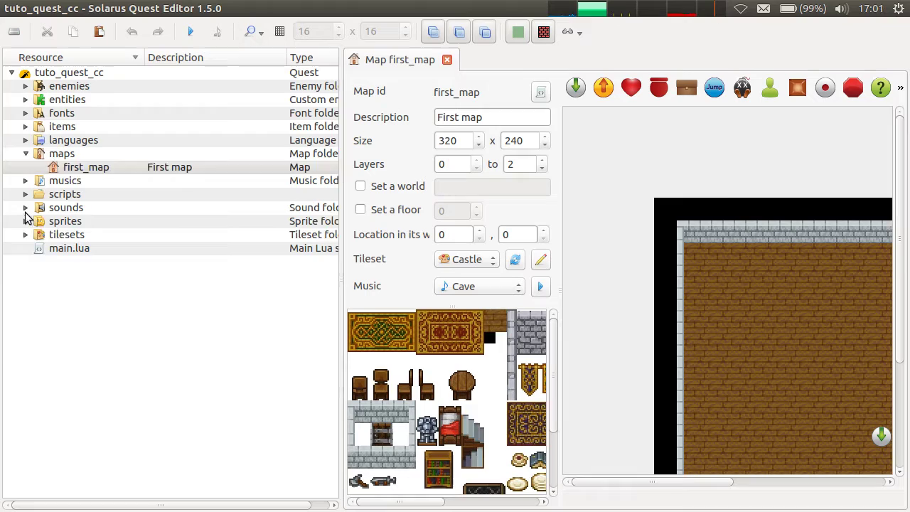
Expand the sounds folder and select the missing monster_hurt sound.
click(26, 207)
scroll(92, 205, down, 20)
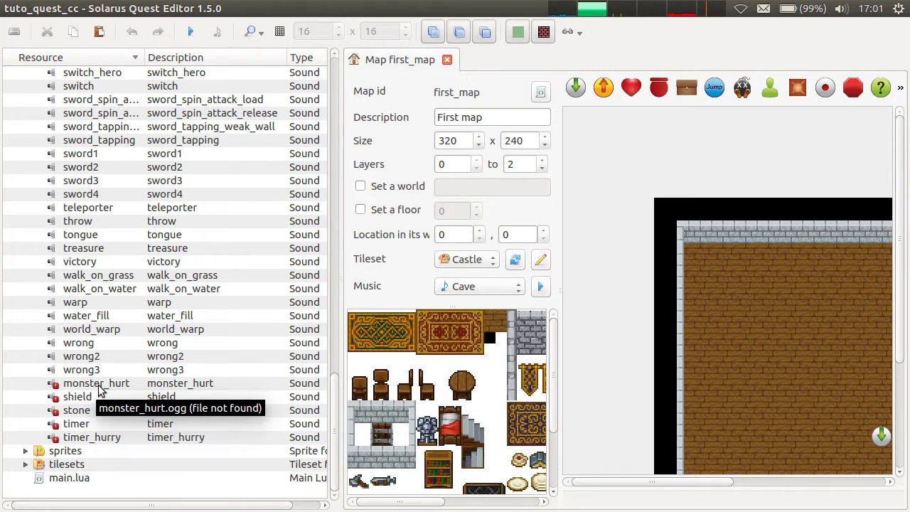
click(103, 386)
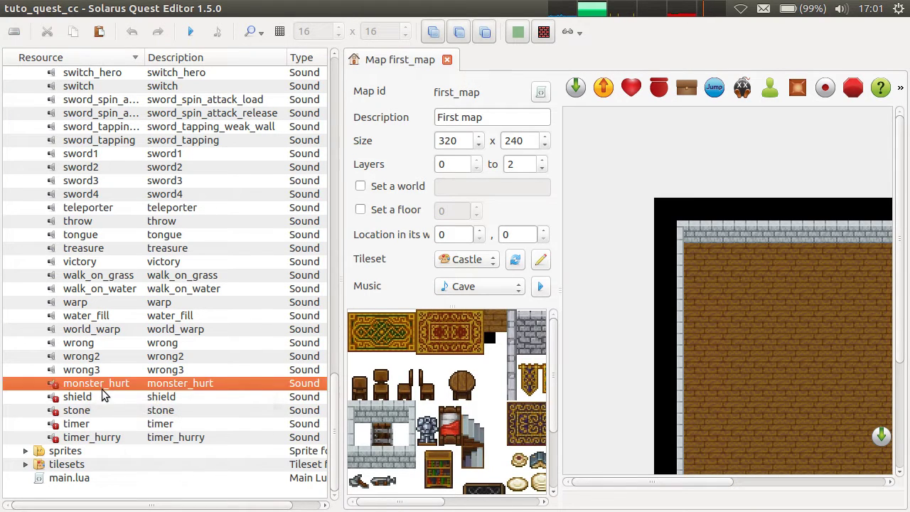
scroll(110, 299, up, 15)
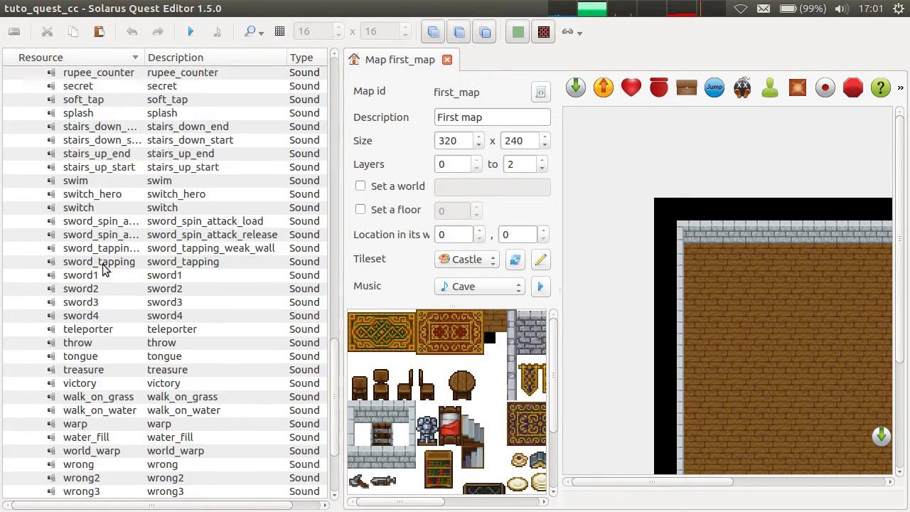
scroll(185, 284, up, 6)
drag(332, 197, 337, 457)
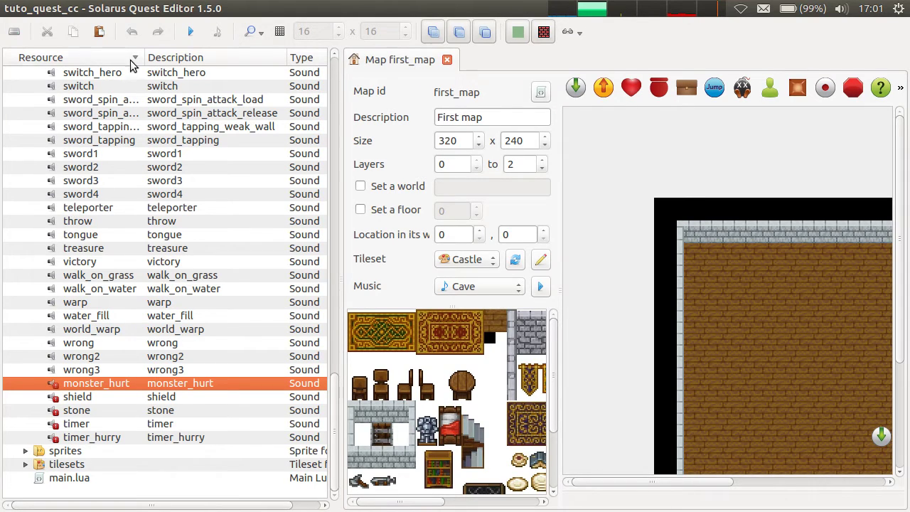
Check the shield and monster_hurt entries' actions, dismissing the menu without choosing any.
click(82, 392)
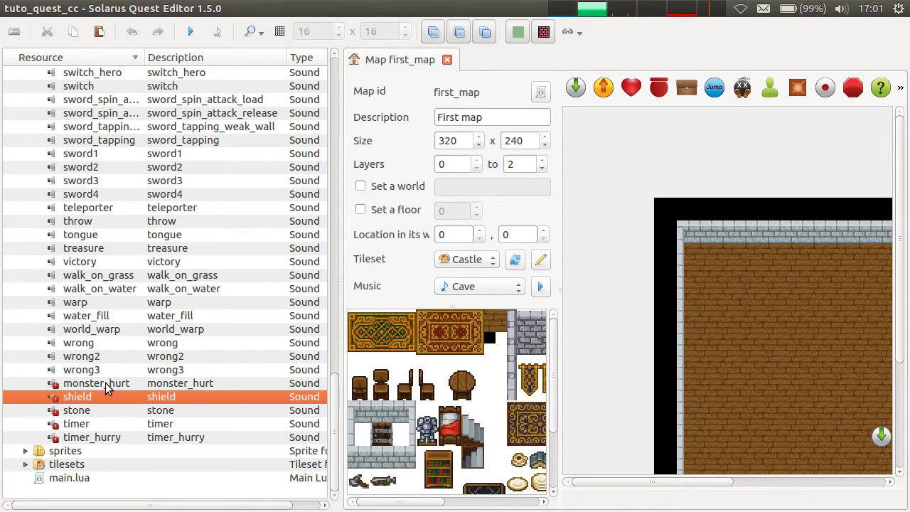
mouse_move(105, 387)
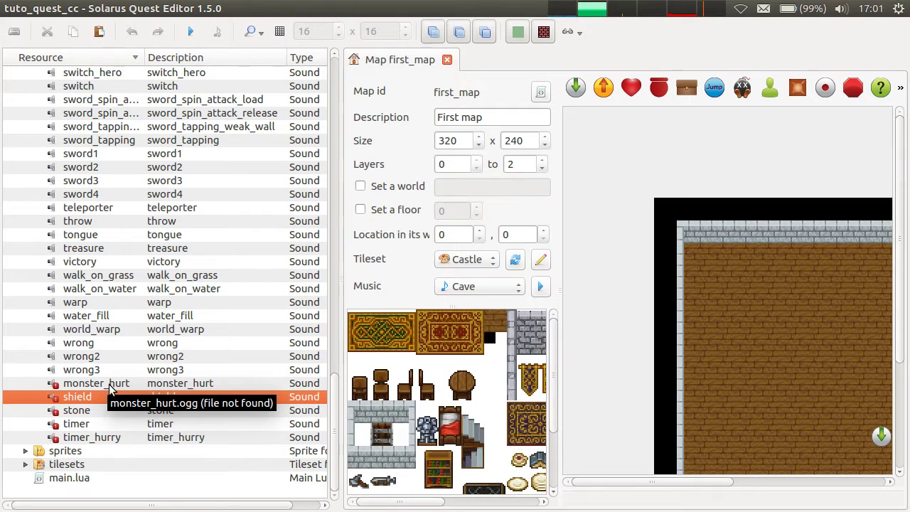
right_click(104, 390)
key(Escape)
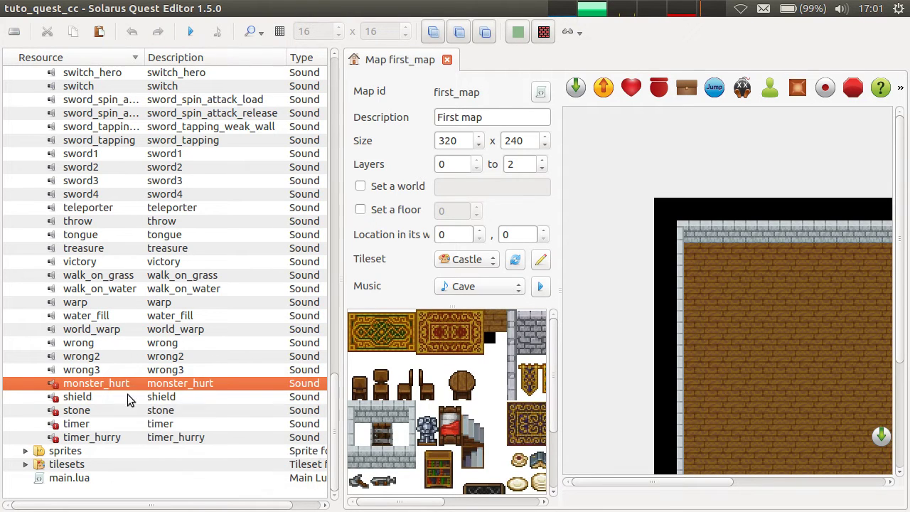
scroll(140, 455, up, 1)
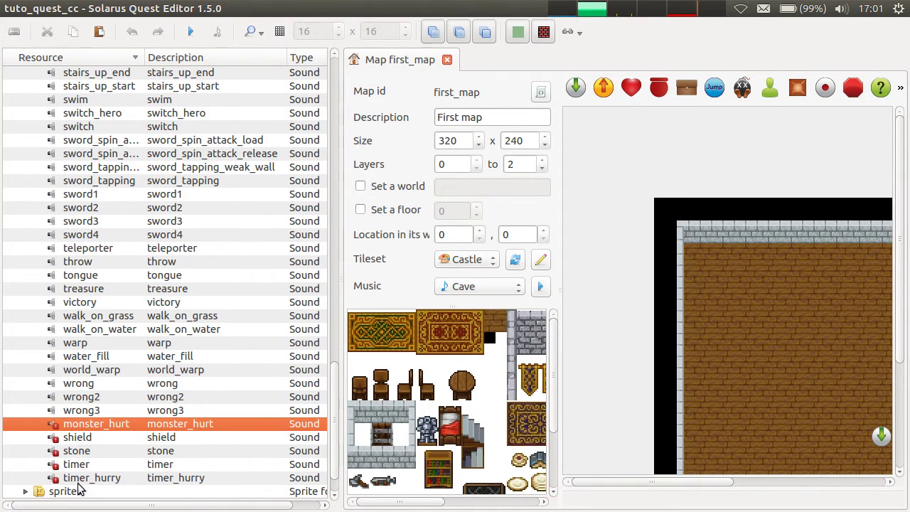
scroll(153, 448, up, 18)
scroll(150, 462, up, 7)
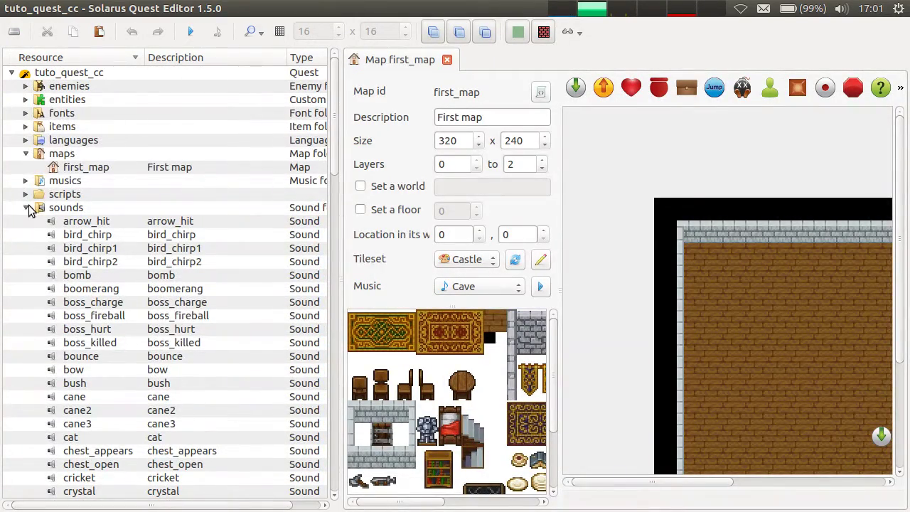
Collapse sounds, expand sprites with its hero and entities subfolders, and widen the Resource column.
drag(339, 166, 365, 161)
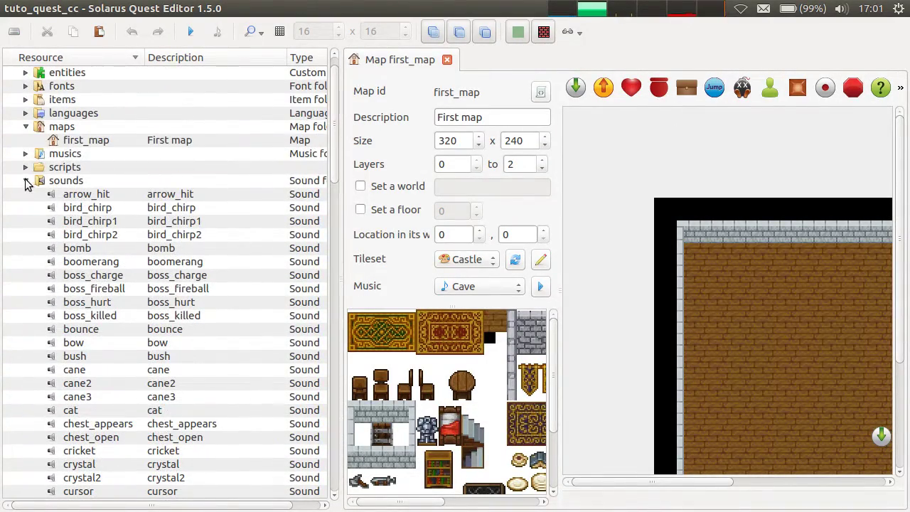
click(25, 180)
click(26, 221)
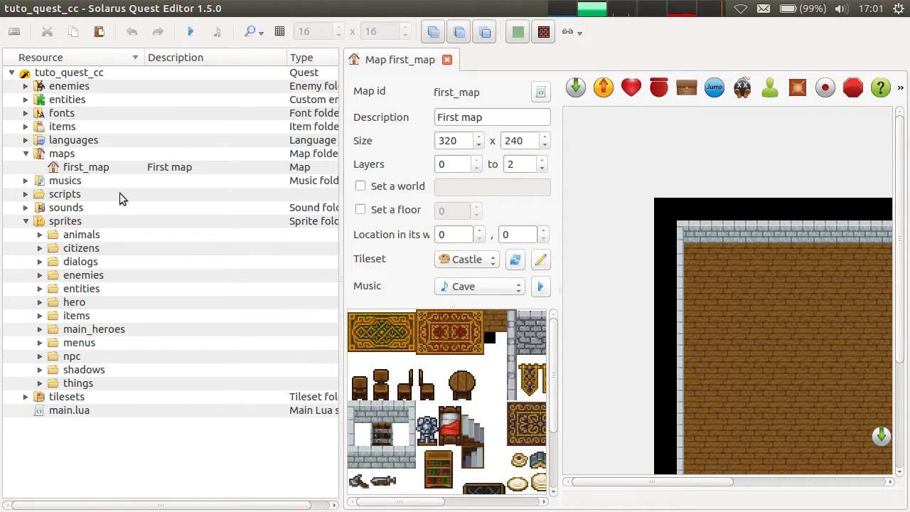
click(41, 301)
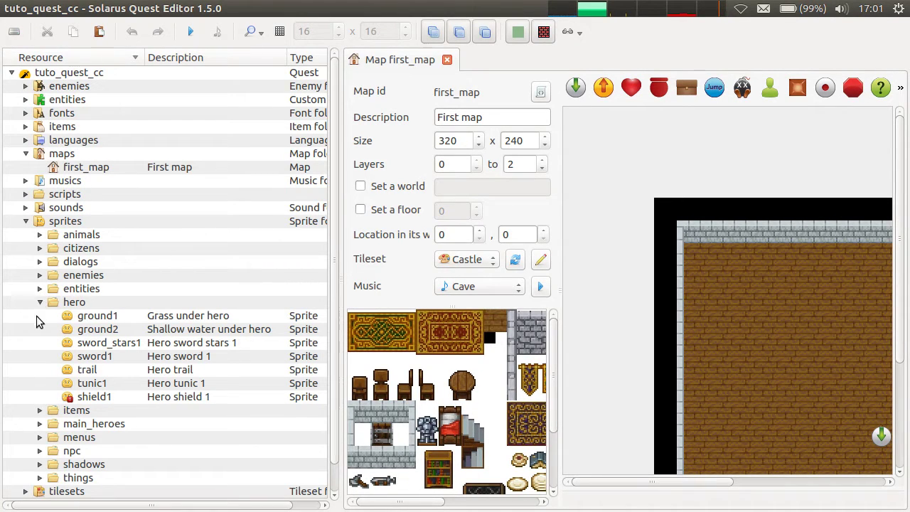
click(95, 399)
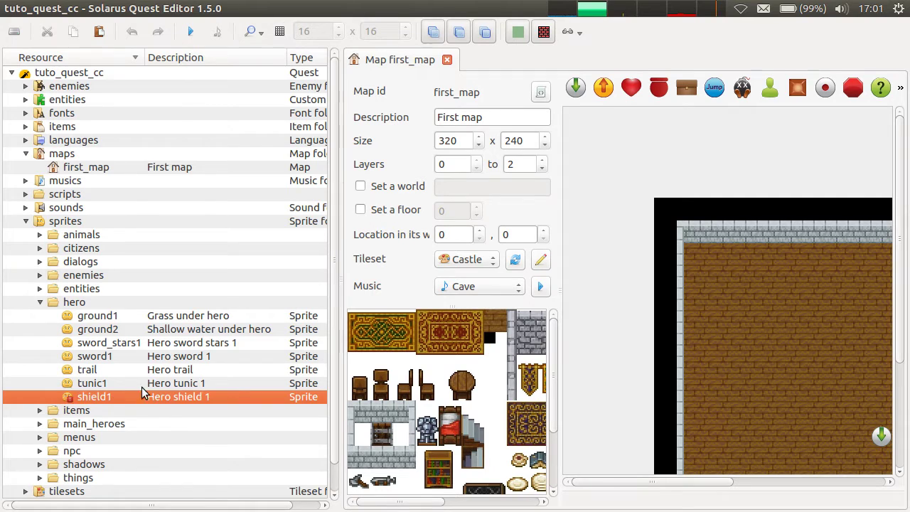
scroll(139, 370, down, 1)
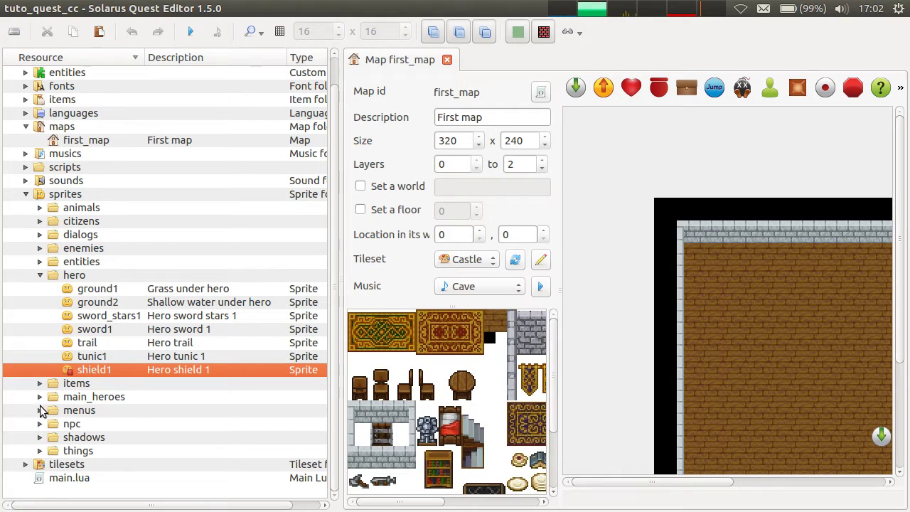
click(40, 261)
scroll(103, 192, down, 3)
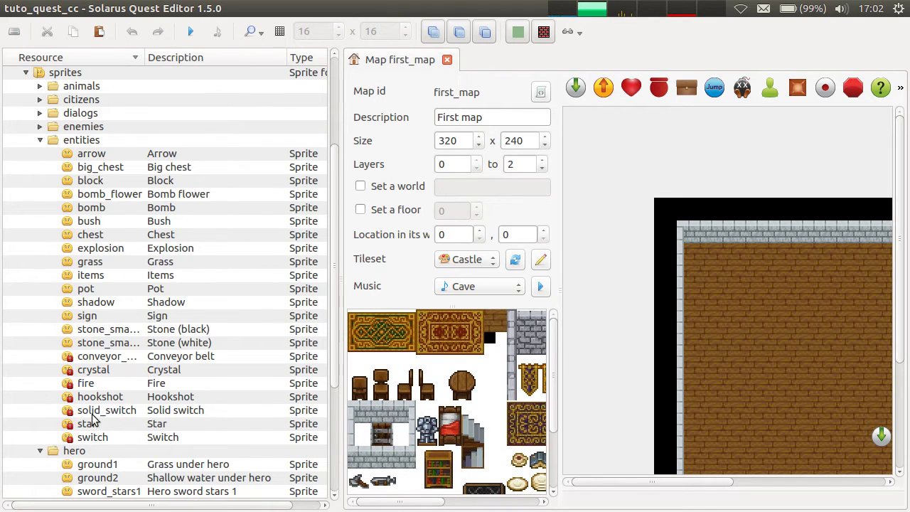
drag(145, 57, 192, 60)
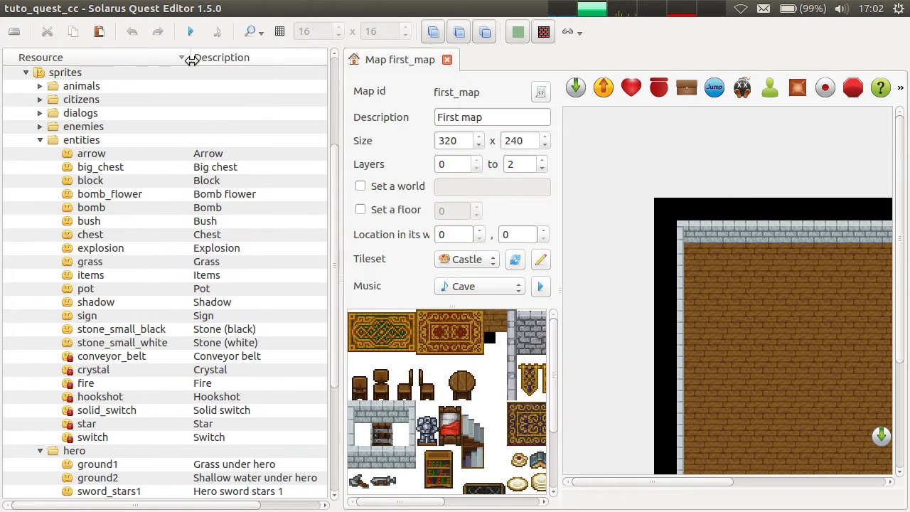
Reload tuto_quest_zelda from the recent quests and expand its musics folder.
click(58, 8)
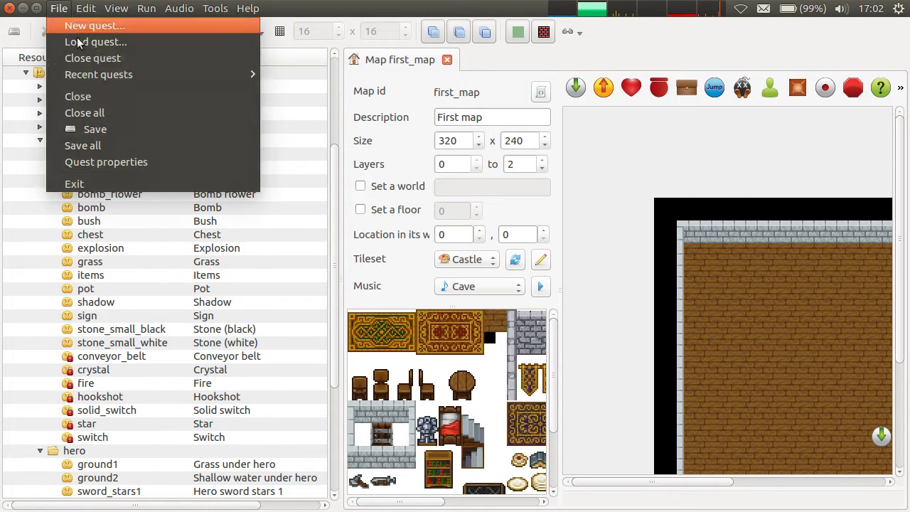
mouse_move(223, 72)
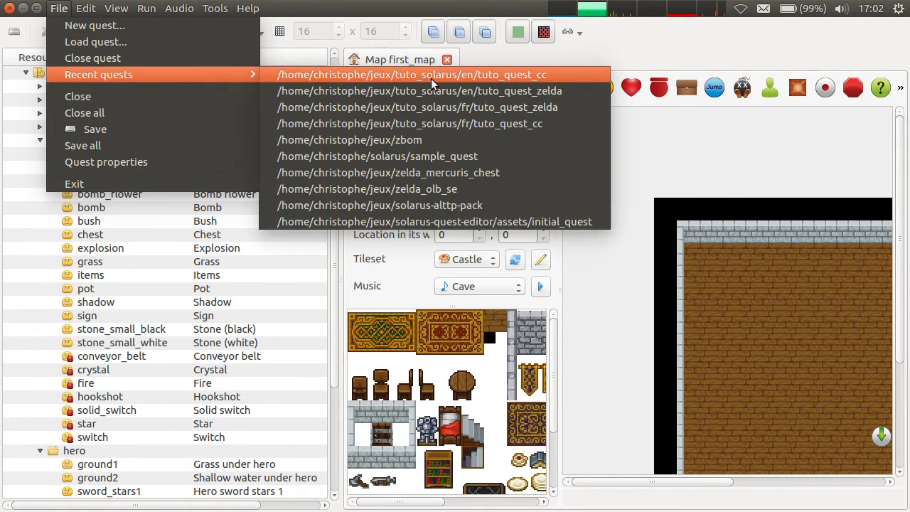
click(461, 91)
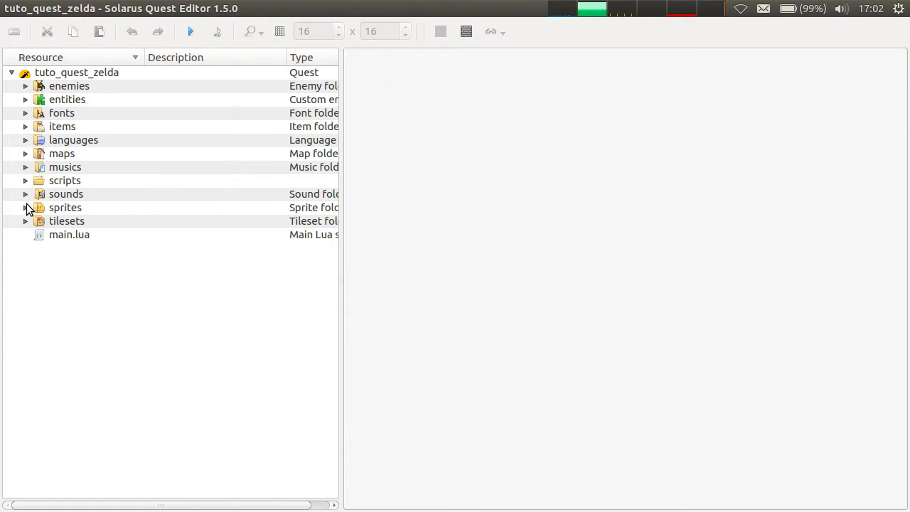
click(25, 167)
In the file manager, duplicate dark_world.it in data/musics as dark_world (copie).it.
key(alt+Tab)
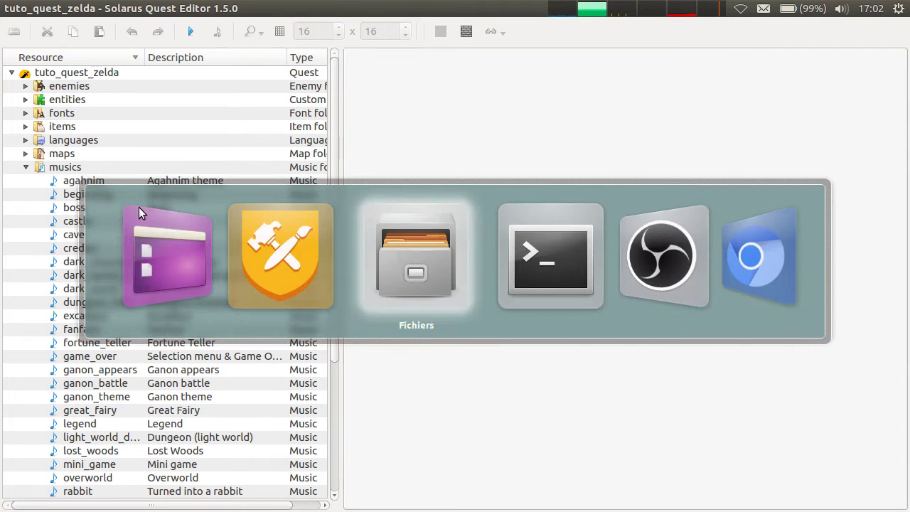
key(f)
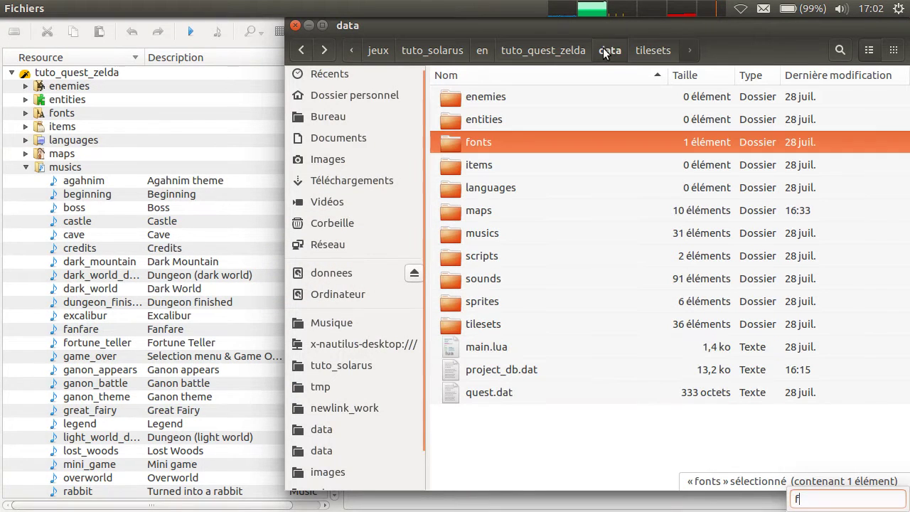
double_click(501, 231)
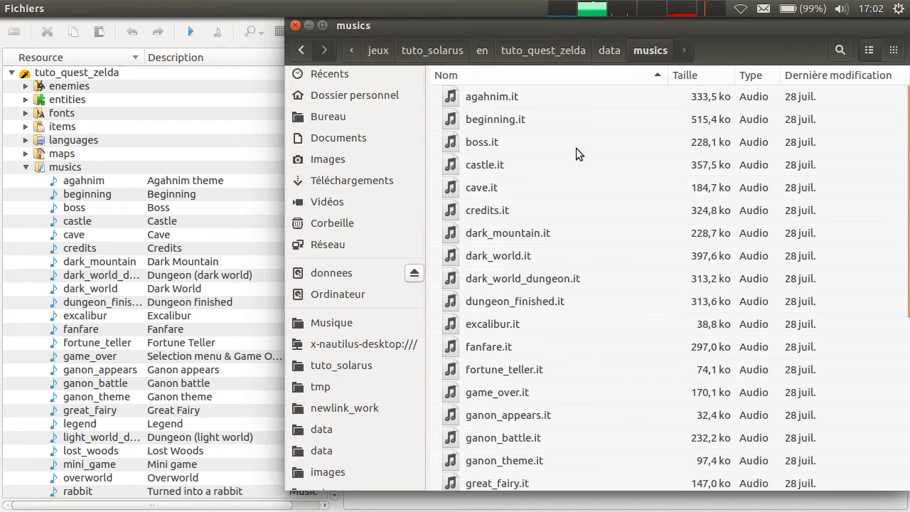
click(508, 254)
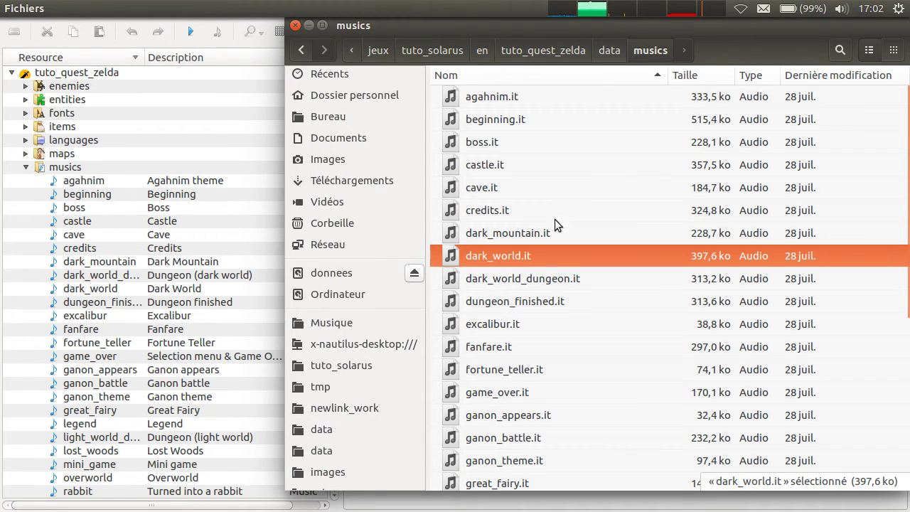
key(ctrl+c)
key(ctrl+v)
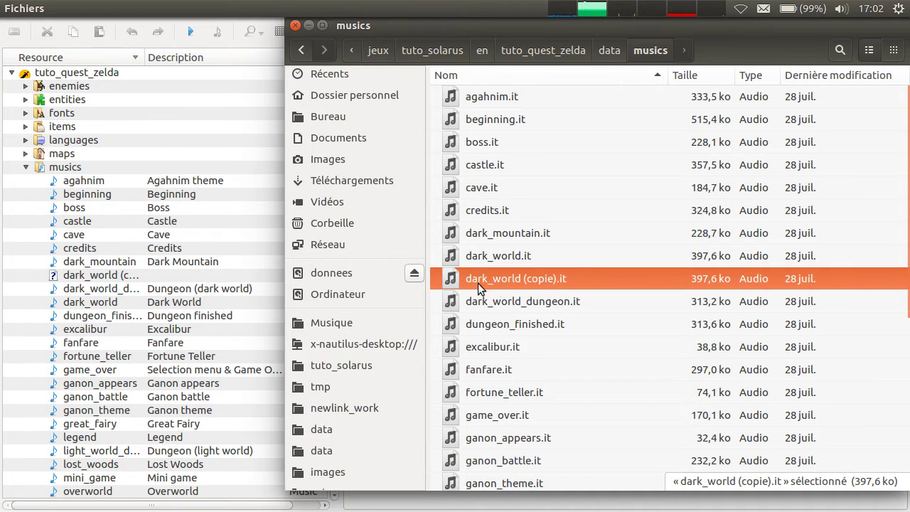
Widen the quest tree's Resource column so full music names show.
click(125, 274)
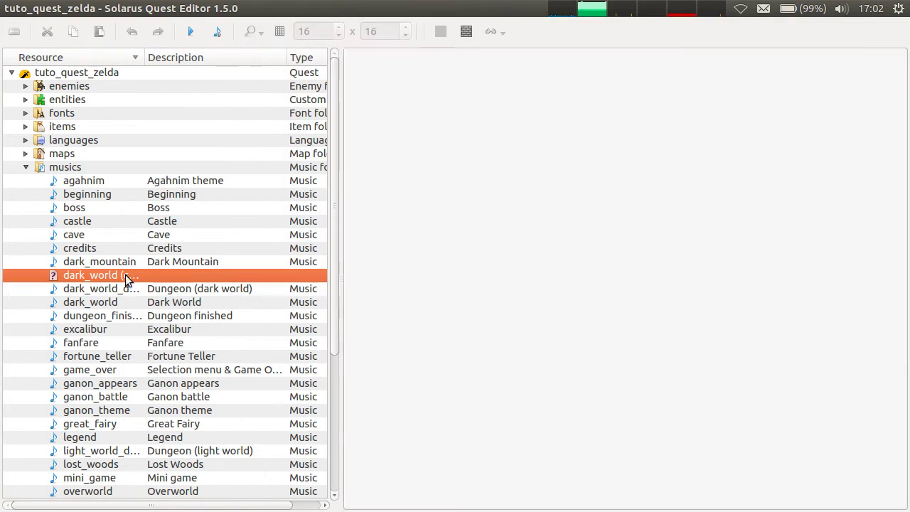
drag(144, 57, 188, 59)
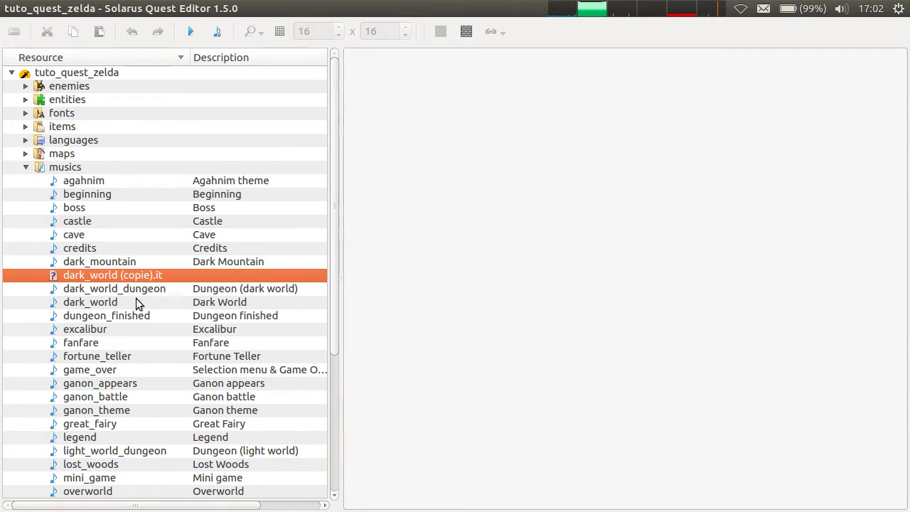
click(56, 287)
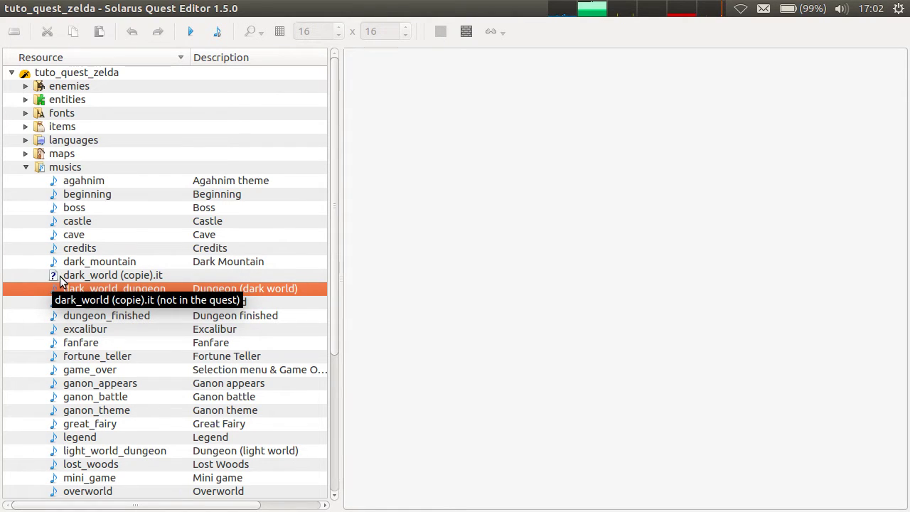
Play the undeclared dark_world (copie).it track, then stop it.
right_click(100, 274)
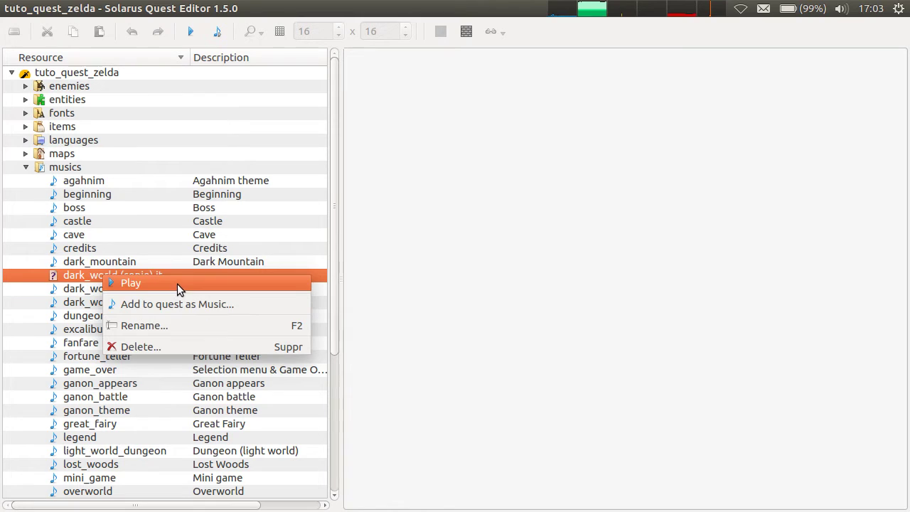
click(150, 284)
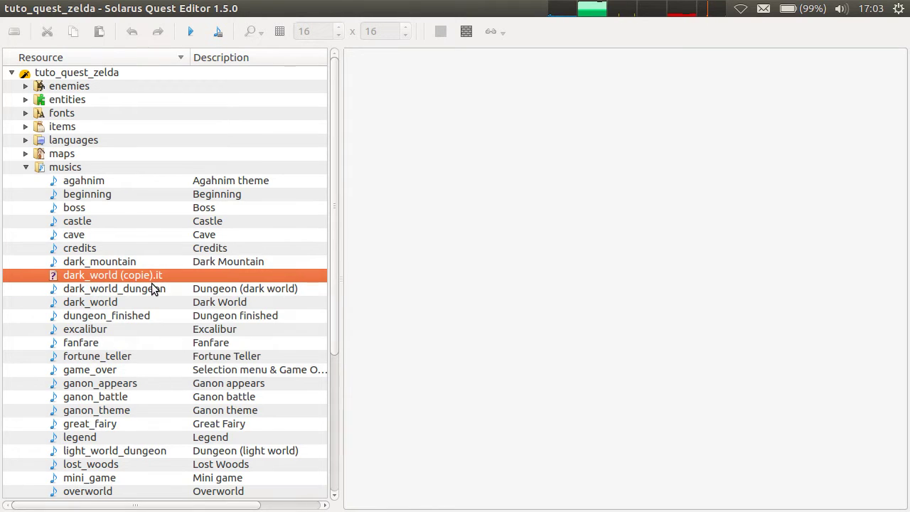
right_click(125, 276)
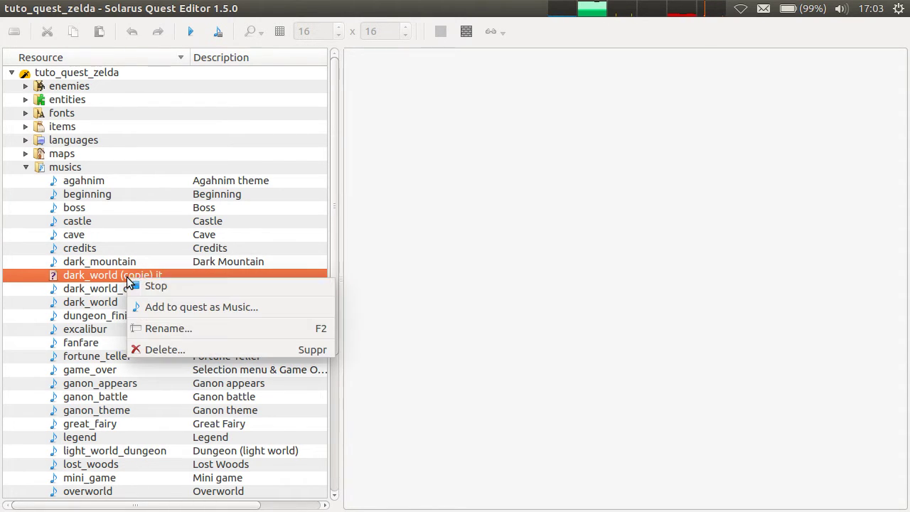
click(127, 279)
right_click(127, 278)
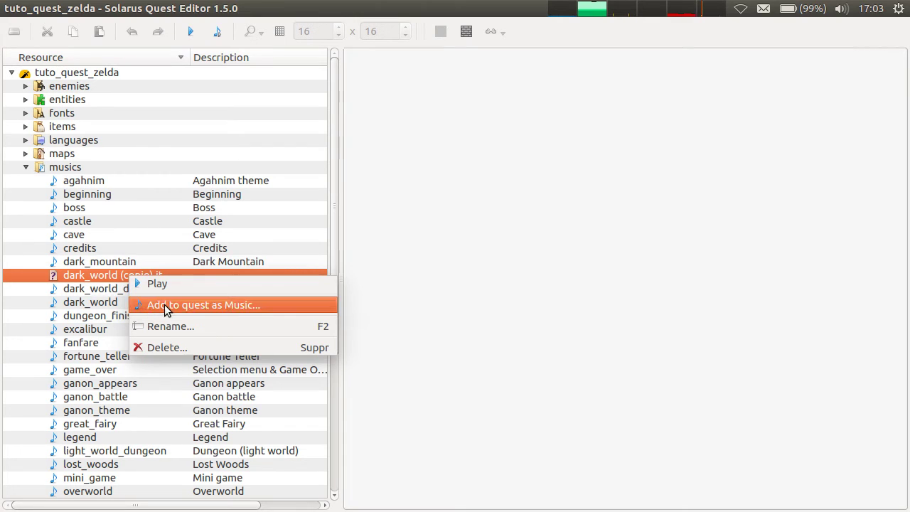
click(35, 315)
Open first_map, check its Music list without changing it, and close the map editor.
click(26, 153)
double_click(79, 167)
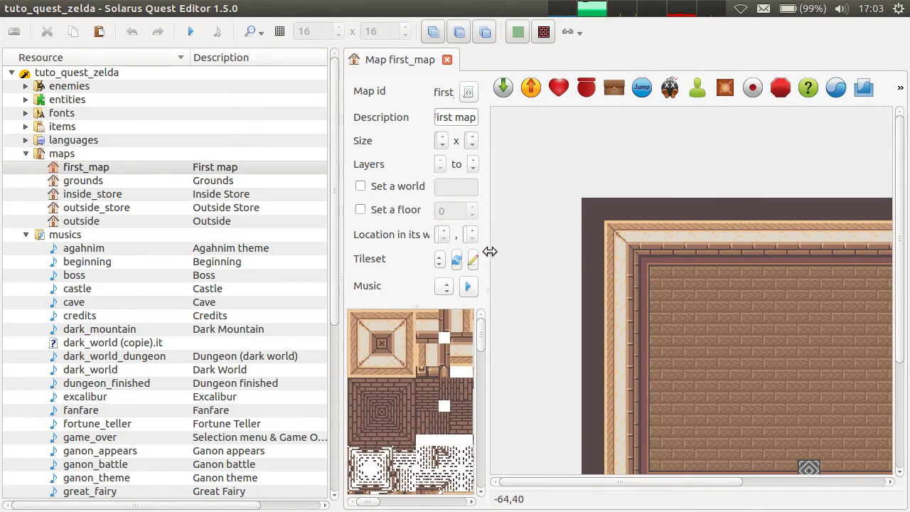
click(558, 285)
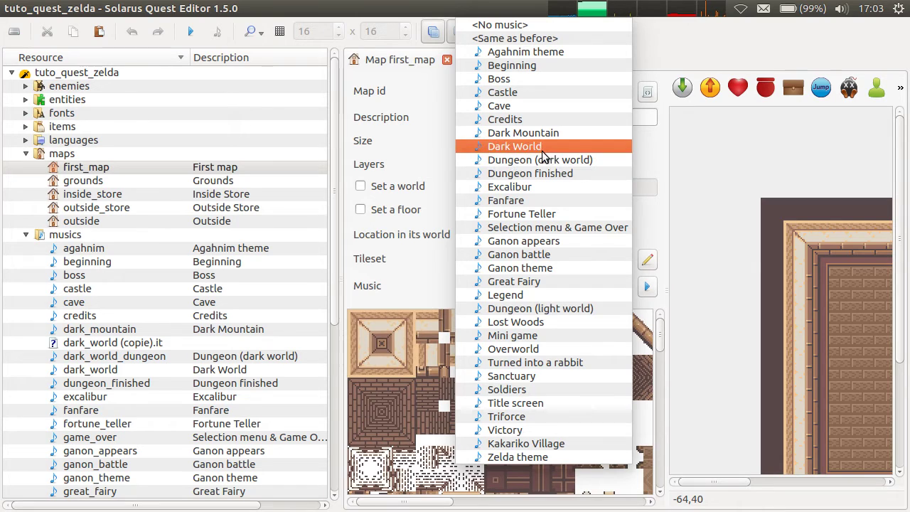
click(398, 31)
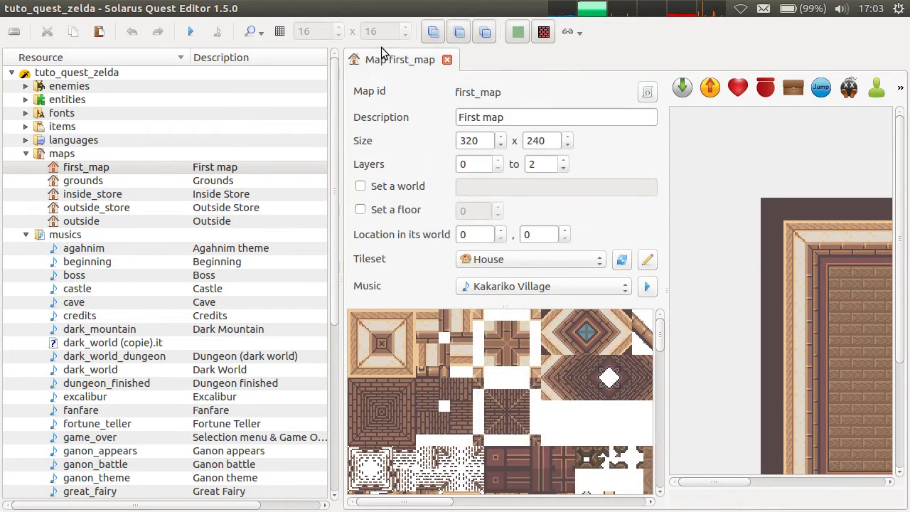
key(ctrl+w)
Declare dark_world (copie).it as a quest music with its default id.
right_click(112, 342)
click(169, 370)
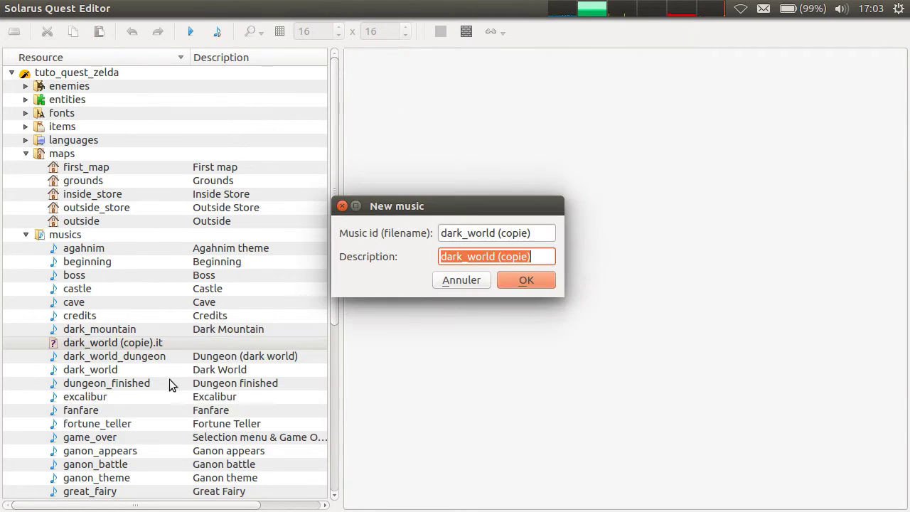
click(526, 280)
Reopen first_map and check its Music list, keeping Kakariko Village.
double_click(100, 167)
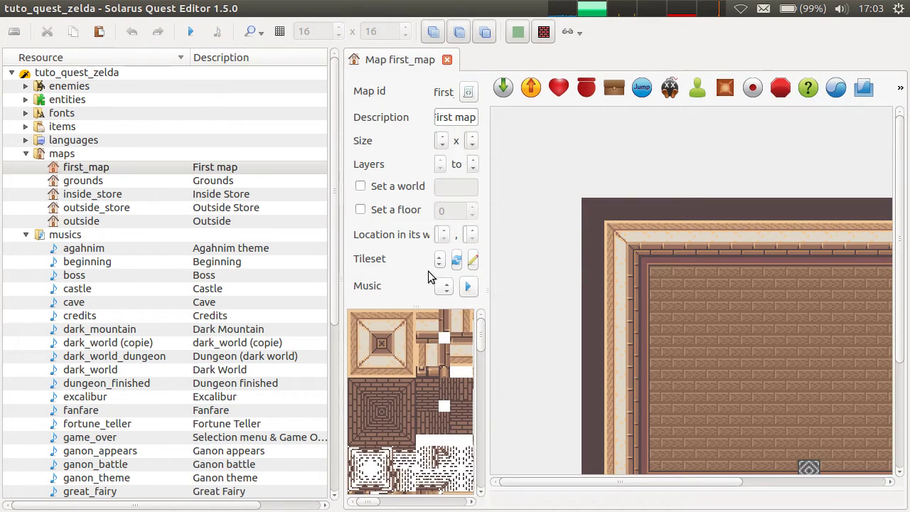
drag(489, 266, 643, 268)
click(563, 288)
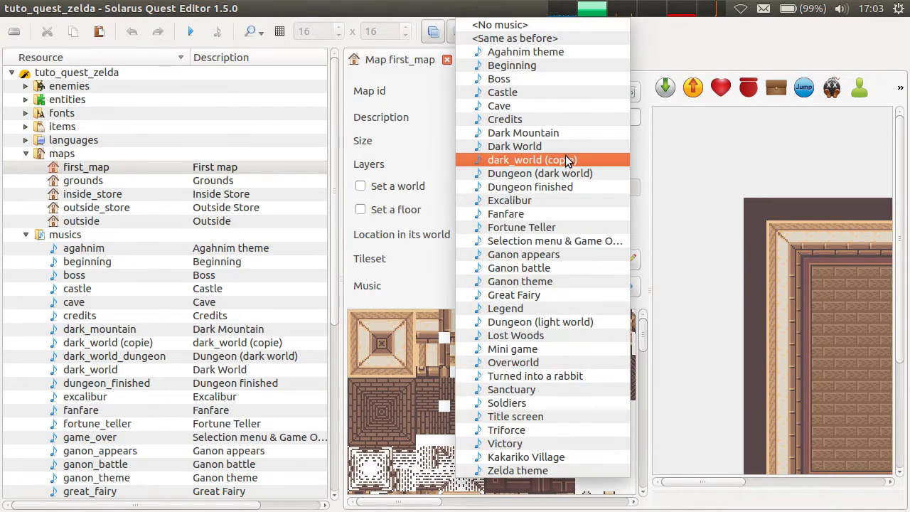
click(388, 103)
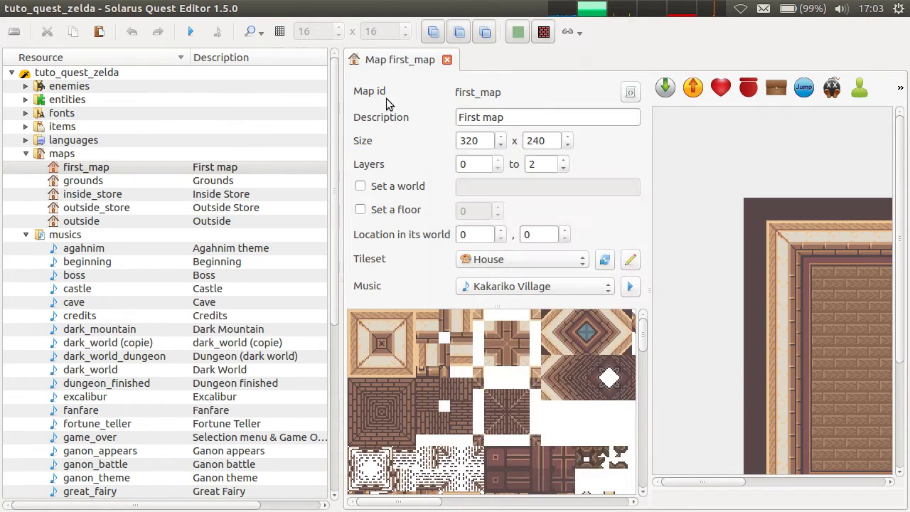
Close the first_map map editor.
middle_click(400, 60)
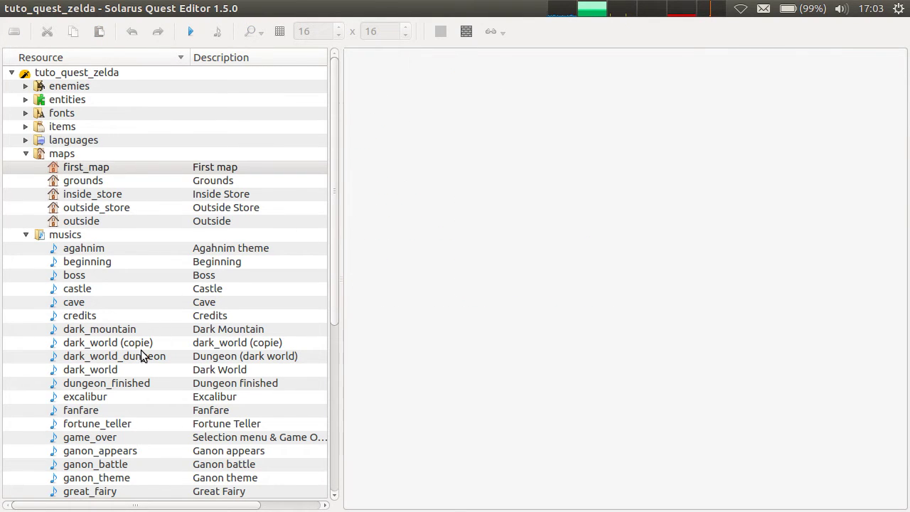
key(alt+Tab)
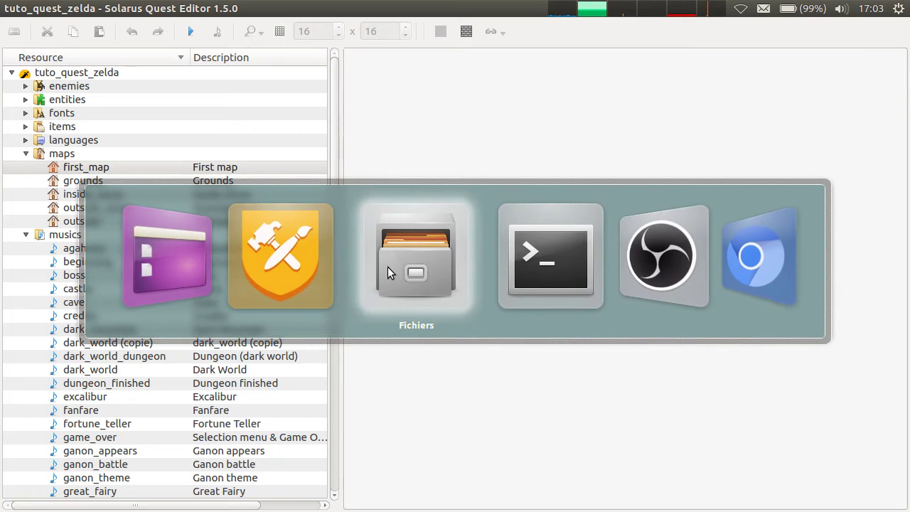
key(Escape)
Delete the dark_world (copie) music from the quest.
right_click(80, 343)
click(113, 413)
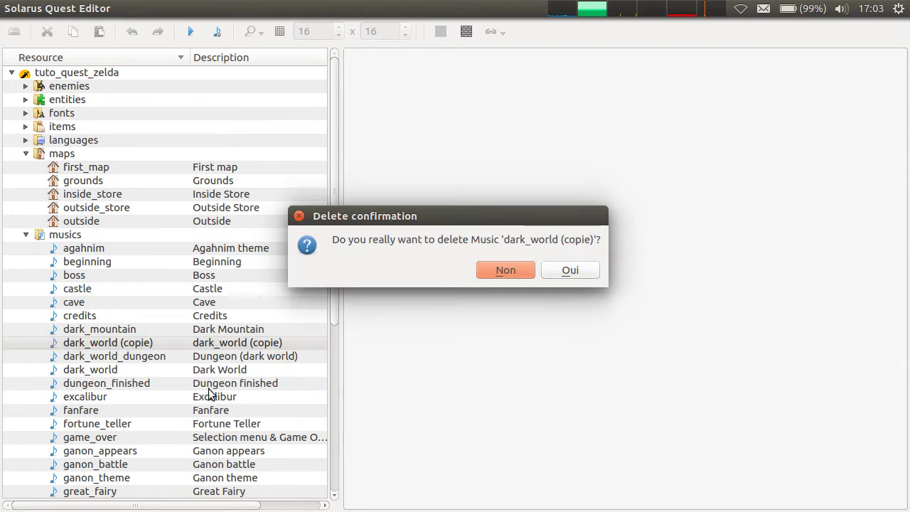
click(583, 266)
key(alt+Tab)
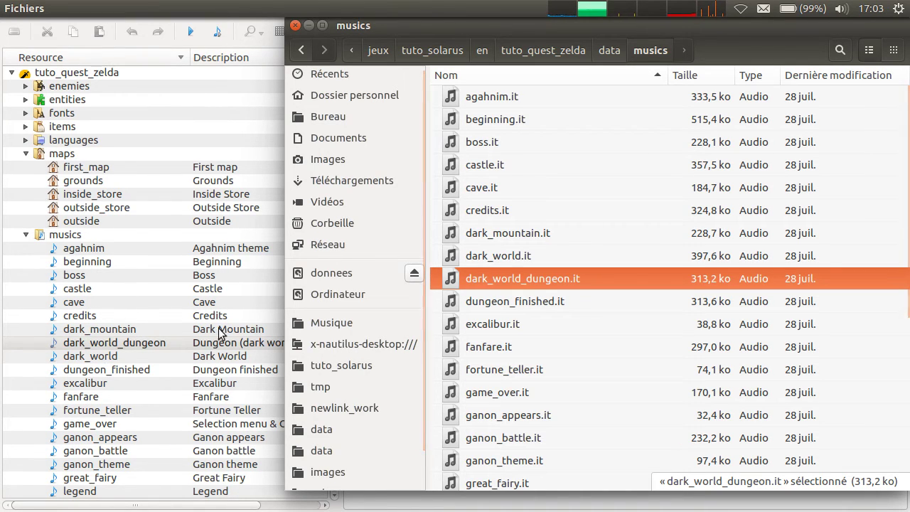
Duplicate dark_world.it, then move the dark_world (copie).it copy to the trash.
click(548, 257)
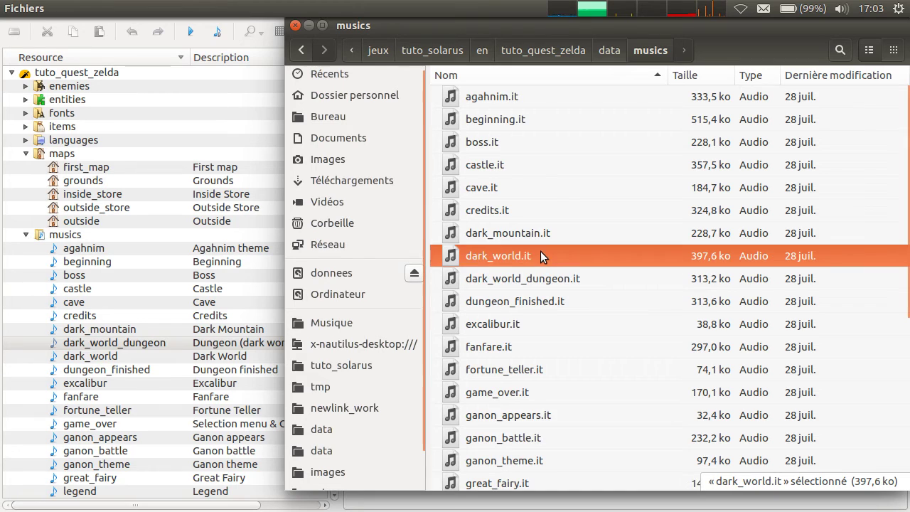
key(ctrl+c)
key(ctrl+v)
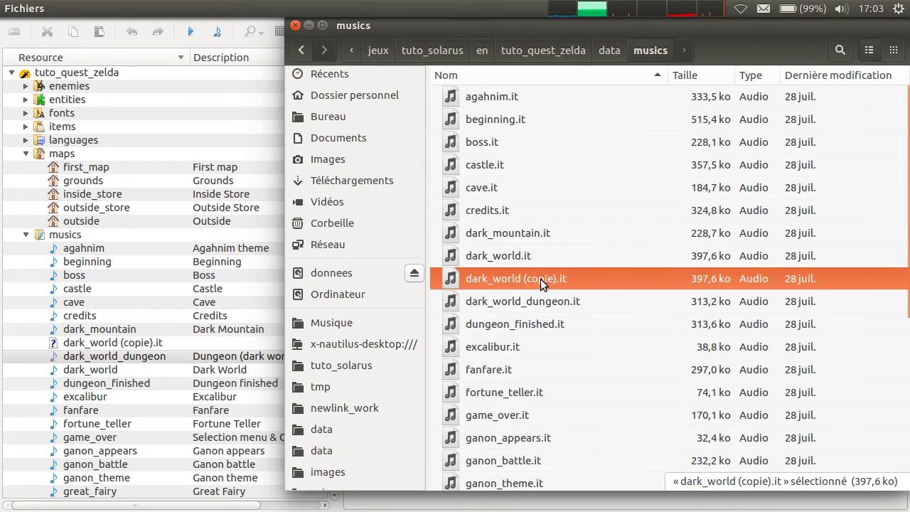
right_click(551, 275)
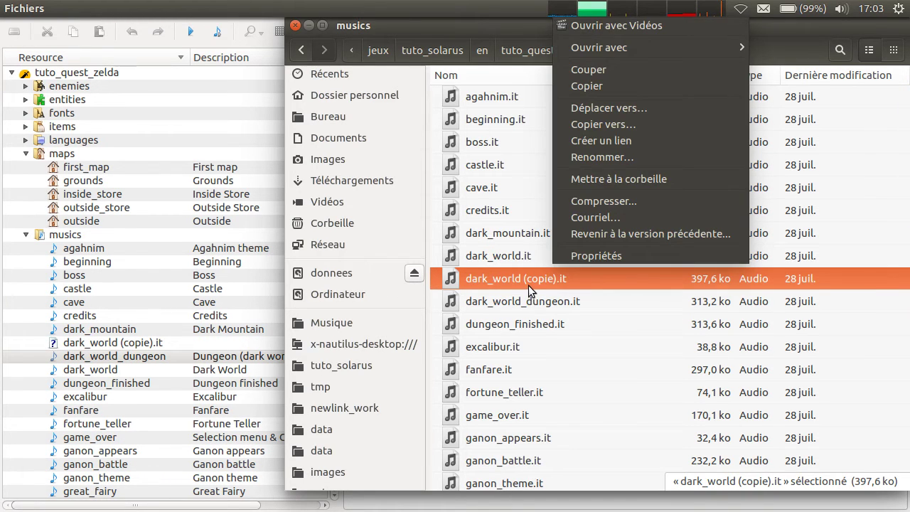
right_click(528, 285)
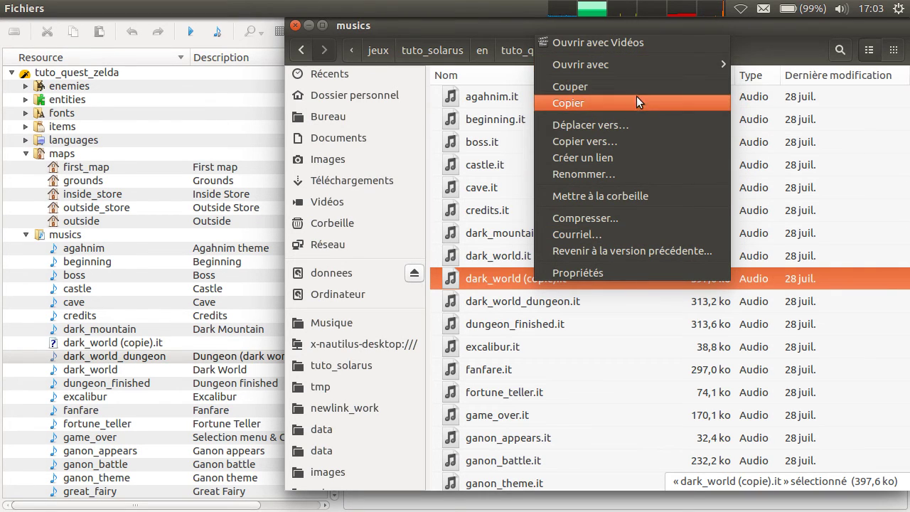
click(632, 195)
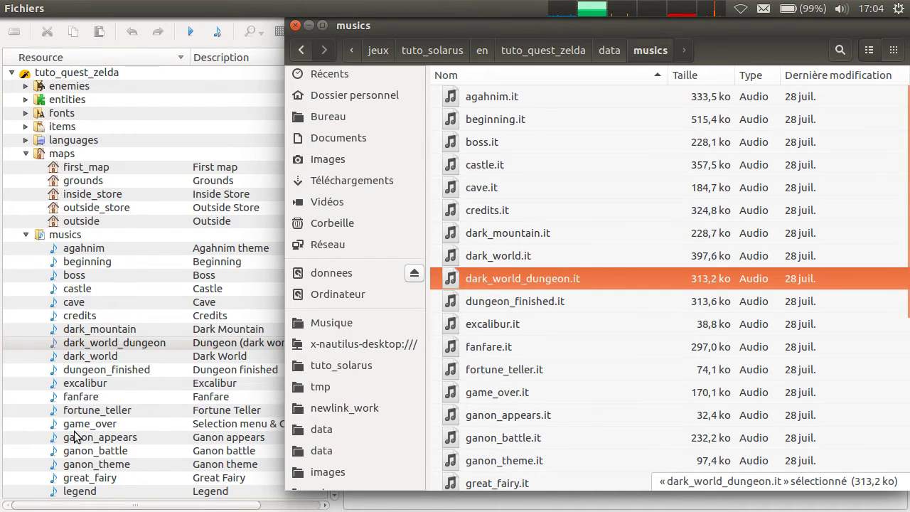
Paste a fresh duplicate of dark_world.it into the musics folder.
click(523, 258)
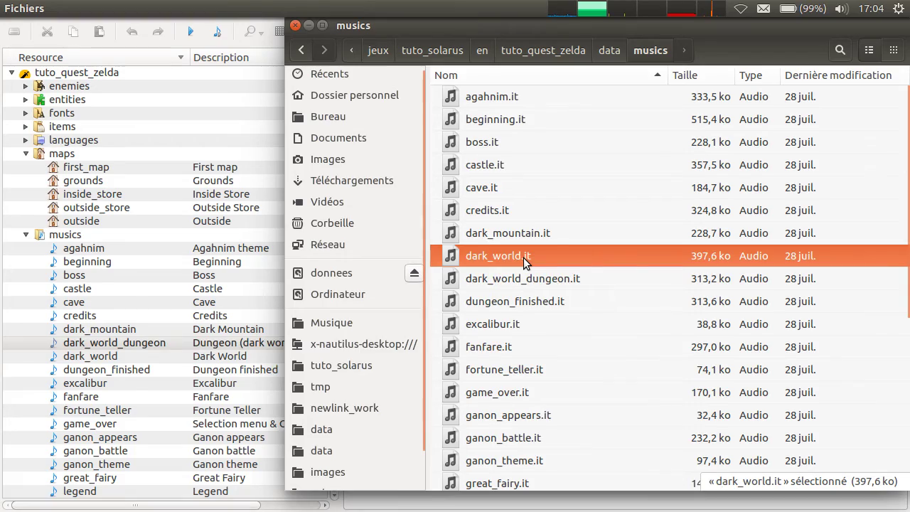
key(ctrl+c)
key(ctrl+v)
Declare the new dark_world (copie).it copy as a quest music.
right_click(117, 342)
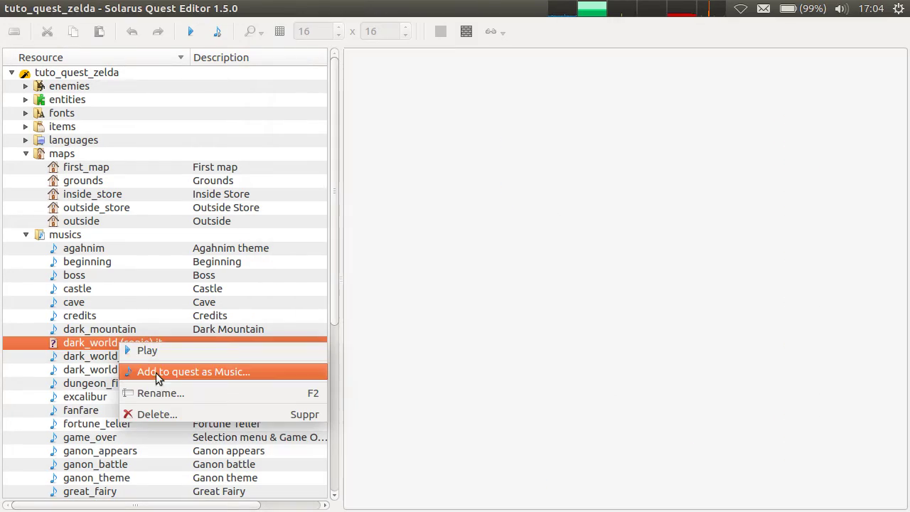
click(156, 372)
click(535, 279)
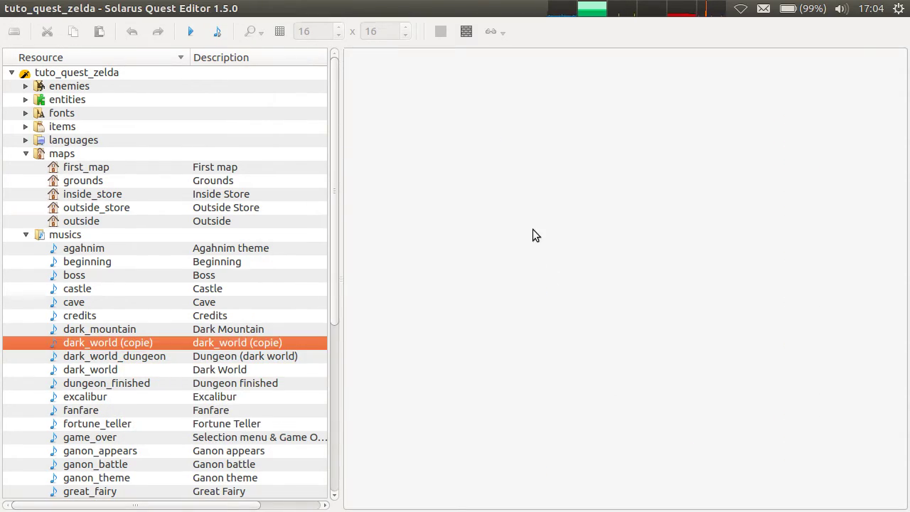
In the file manager, move dark_world (copie).it to the trash.
key(alt+Tab)
key(alt+Tab)
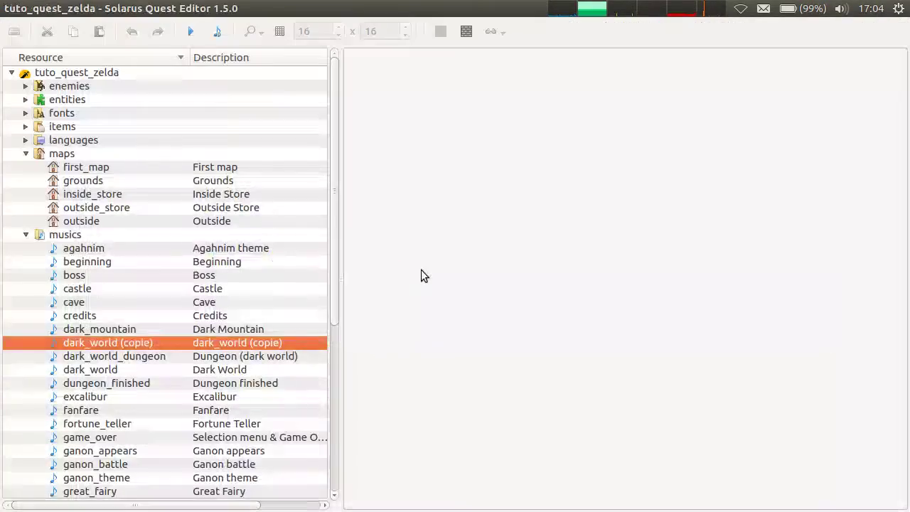
key(alt+Tab)
click(506, 265)
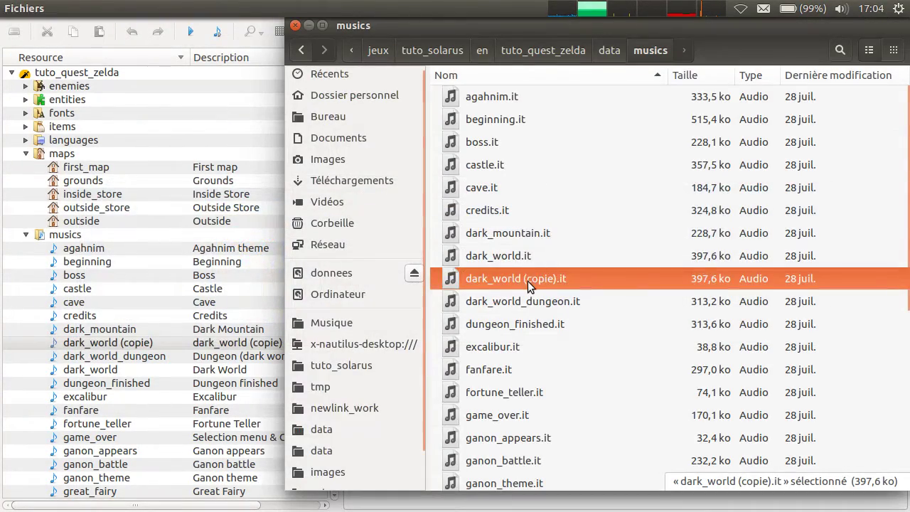
right_click(528, 280)
click(604, 196)
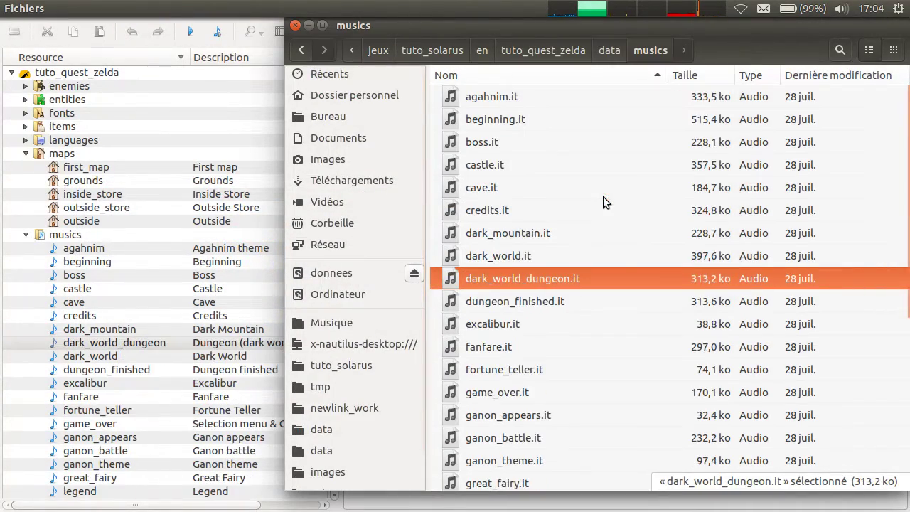
Widen the resource tree and delete the now-broken dark_world (copie) music.
scroll(162, 305, down, 6)
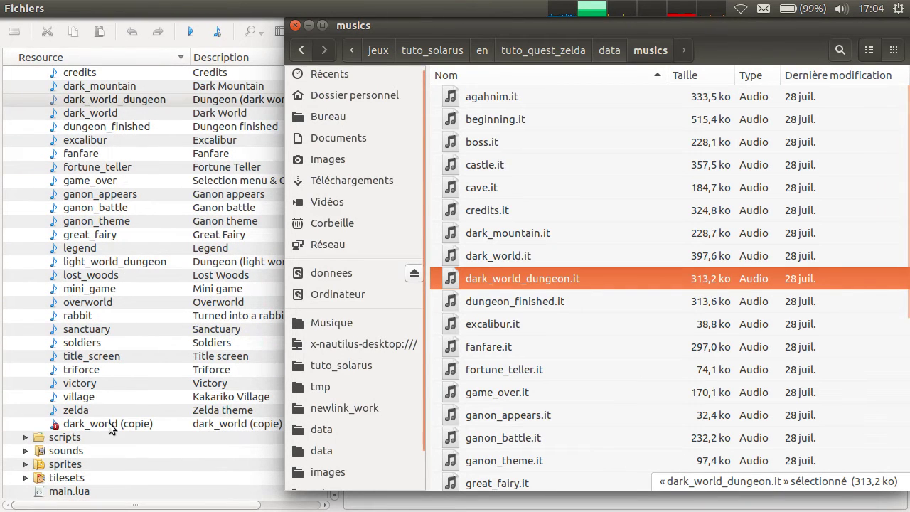
click(91, 425)
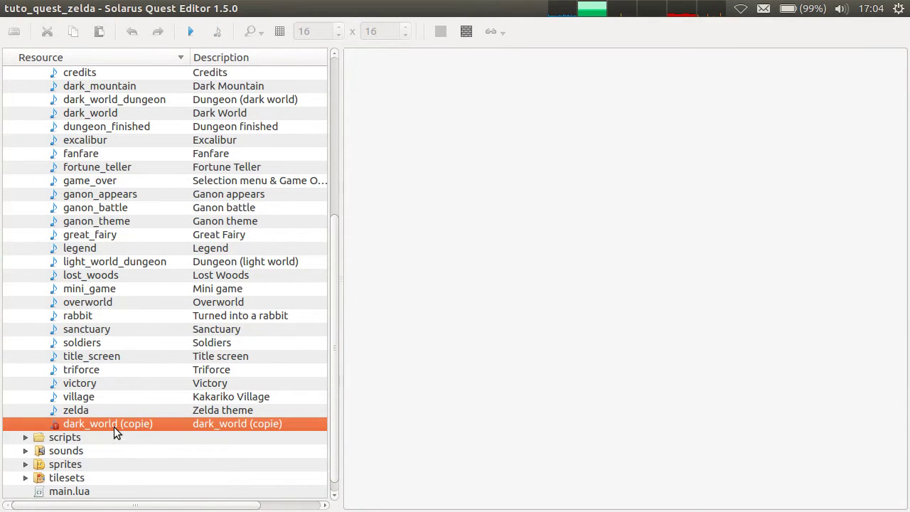
mouse_move(60, 424)
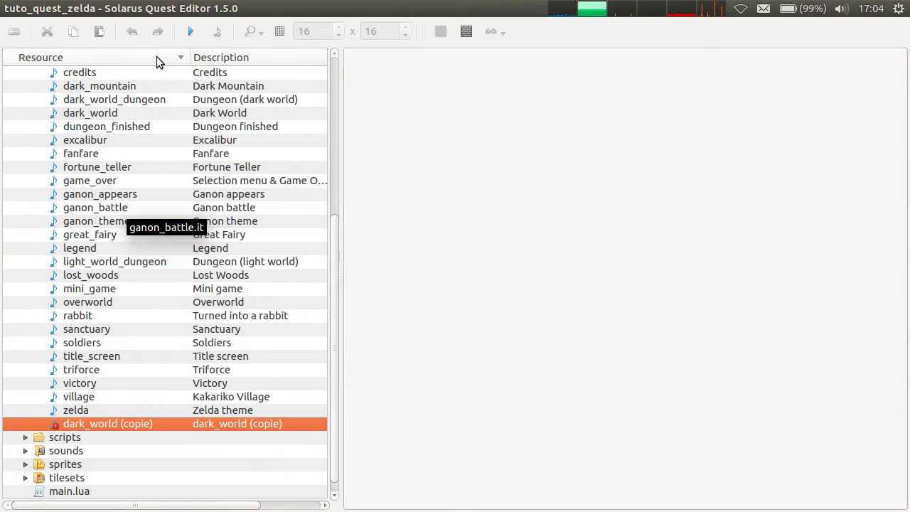
drag(339, 249, 434, 255)
click(118, 398)
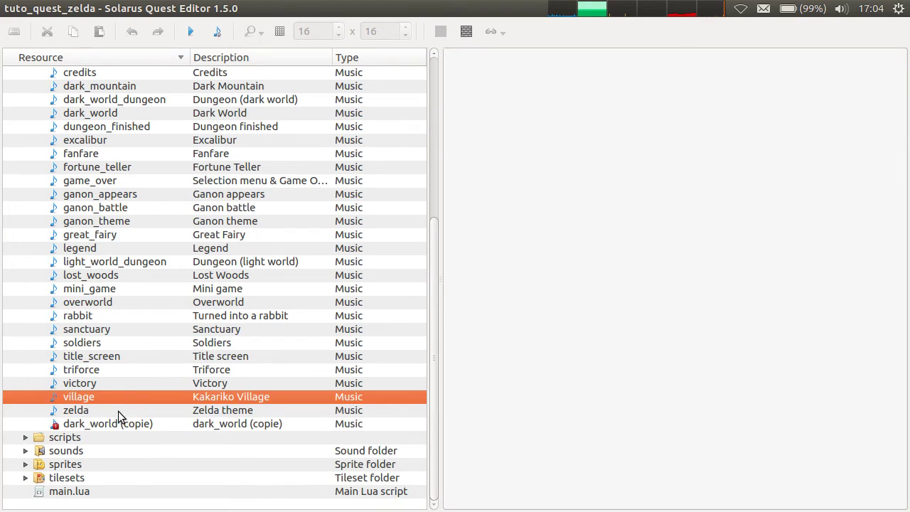
click(117, 423)
right_click(120, 426)
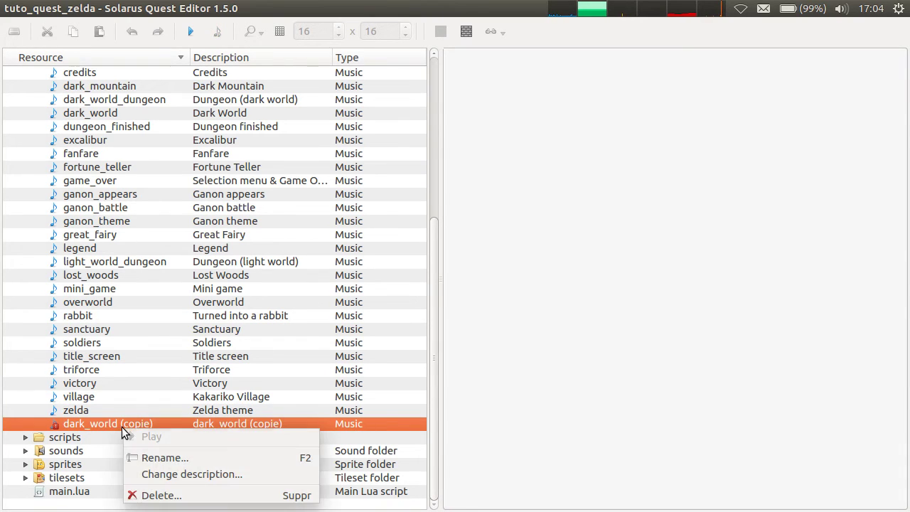
click(160, 495)
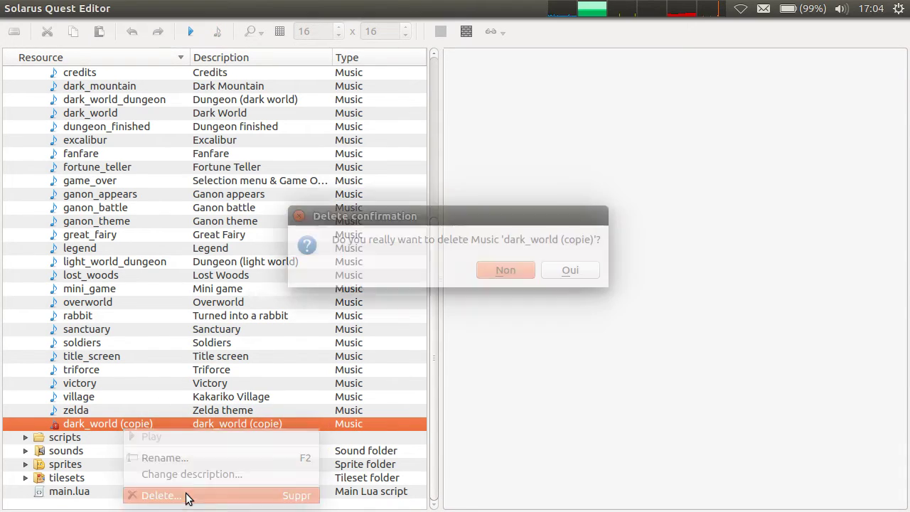
click(577, 270)
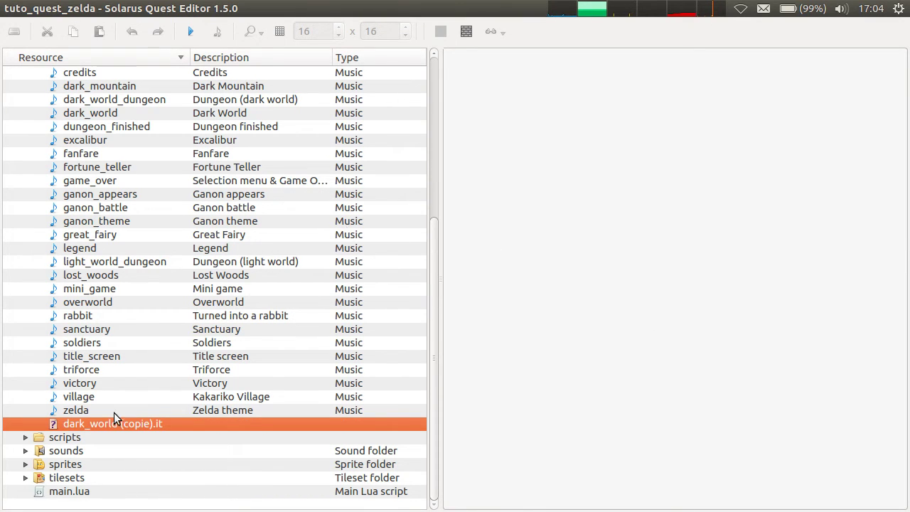
key(alt+Tab)
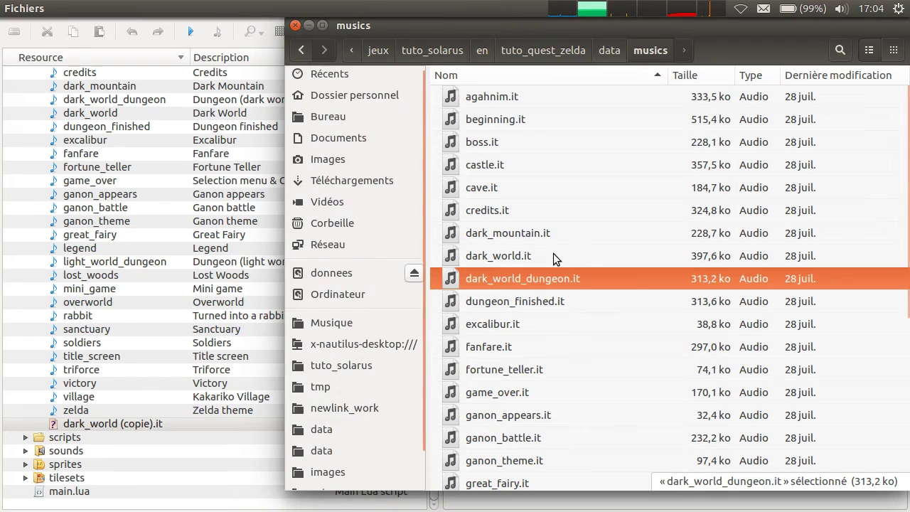
Close the quest and reload tuto_quest_zelda from the recent quests.
click(117, 430)
click(117, 429)
click(115, 410)
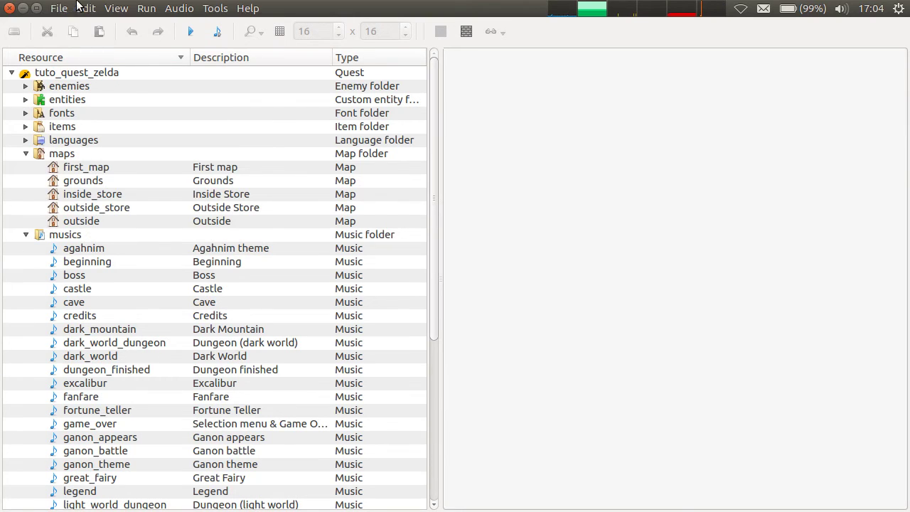
click(59, 8)
click(86, 58)
click(63, 8)
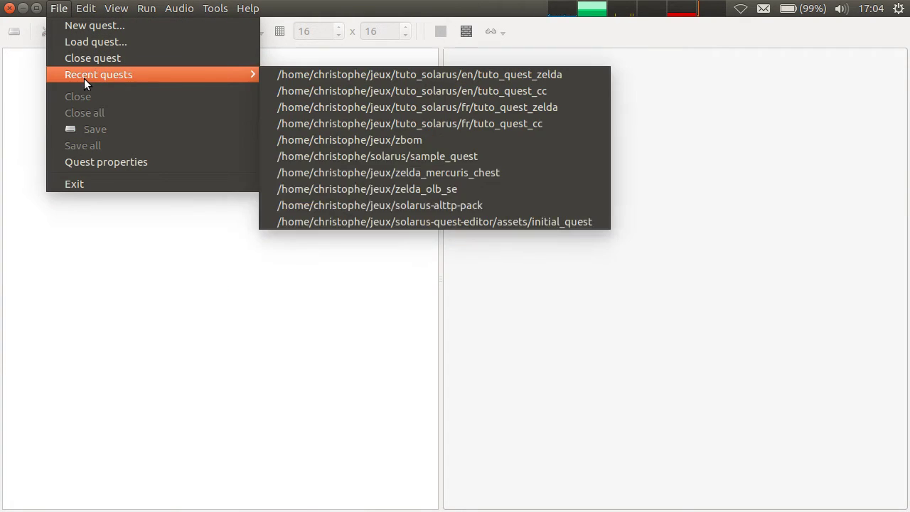
mouse_move(211, 74)
click(320, 90)
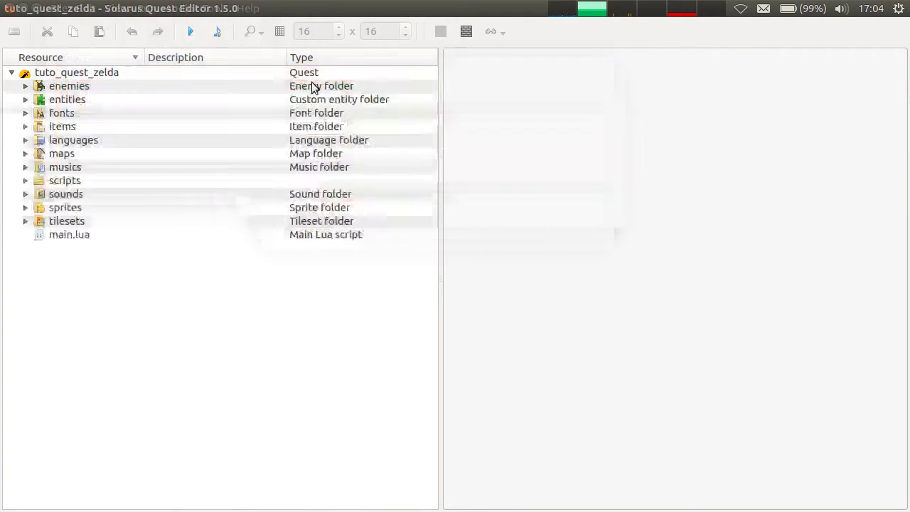
Compare the tree's sounds and musics folders with the refreshed musics folder on disk.
click(24, 194)
scroll(216, 280, down, 20)
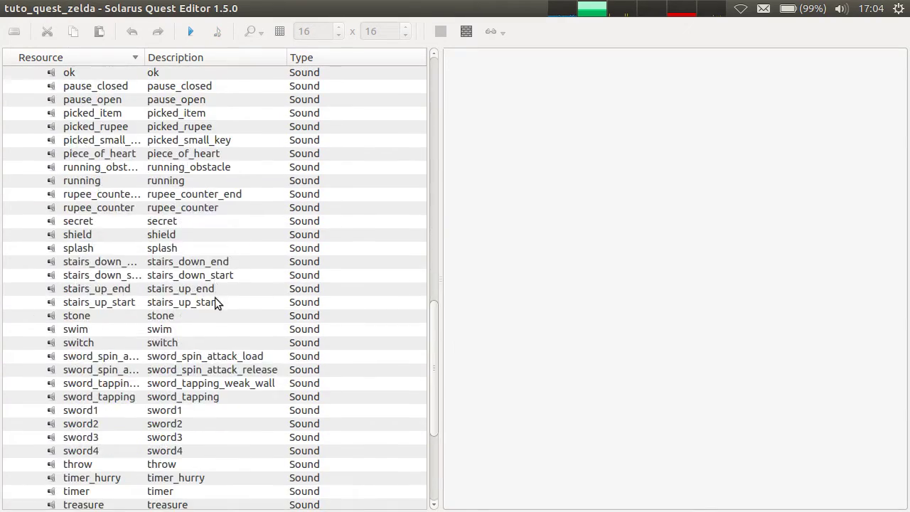
key(alt+Tab)
key(alt+Tab)
scroll(85, 277, up, 20)
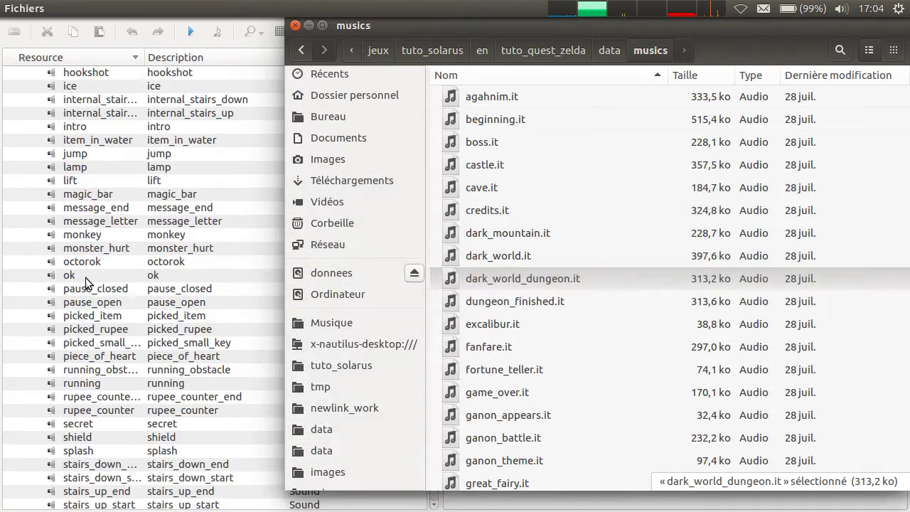
click(25, 194)
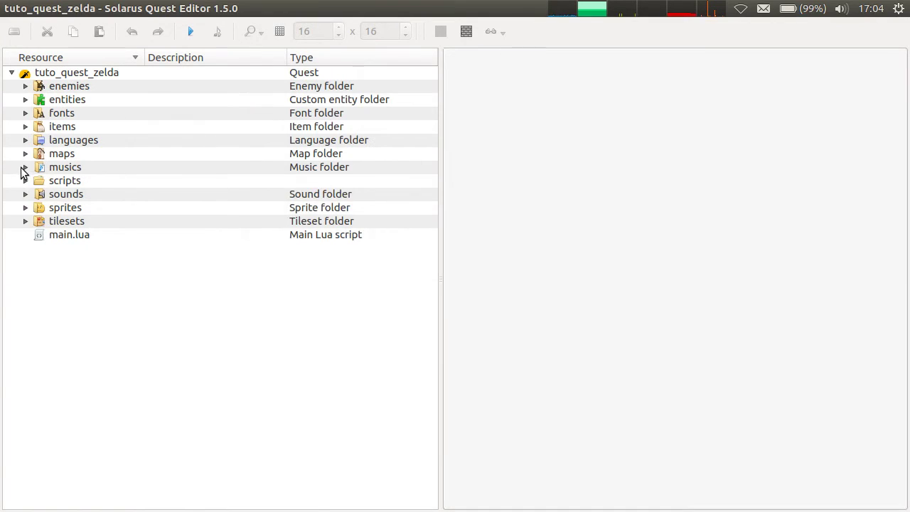
click(25, 167)
scroll(195, 398, down, 5)
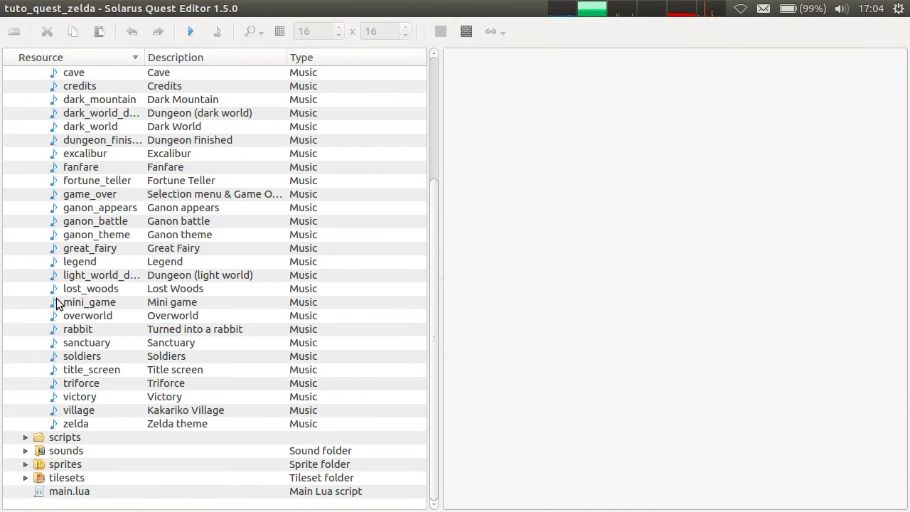
key(alt+Tab)
key(alt+Tab)
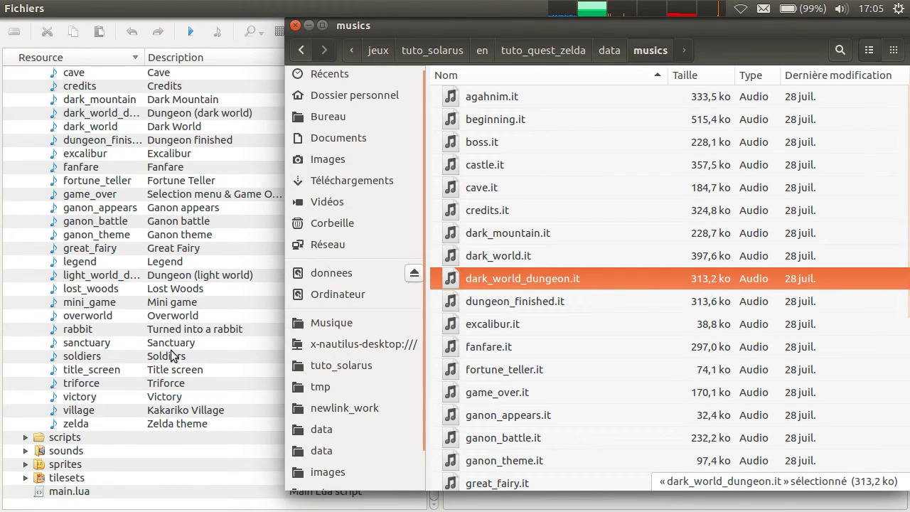
scroll(121, 231, up, 4)
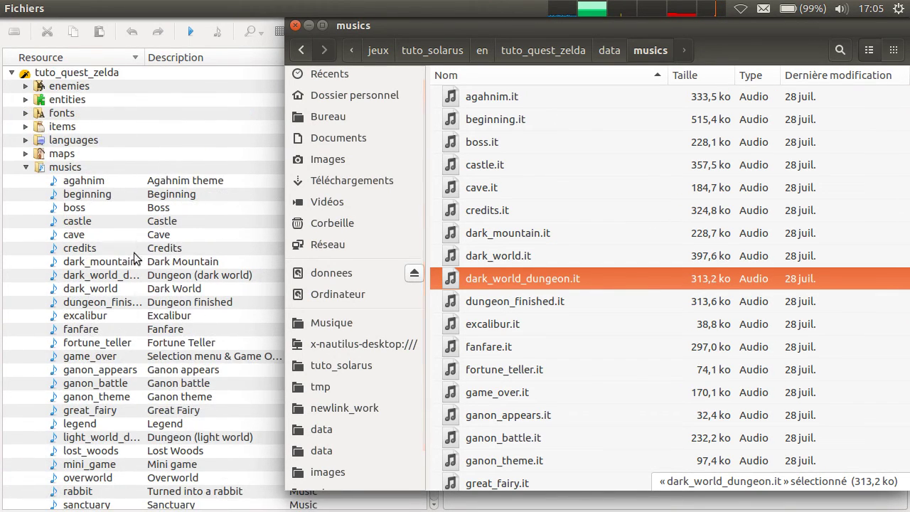
click(666, 47)
click(615, 49)
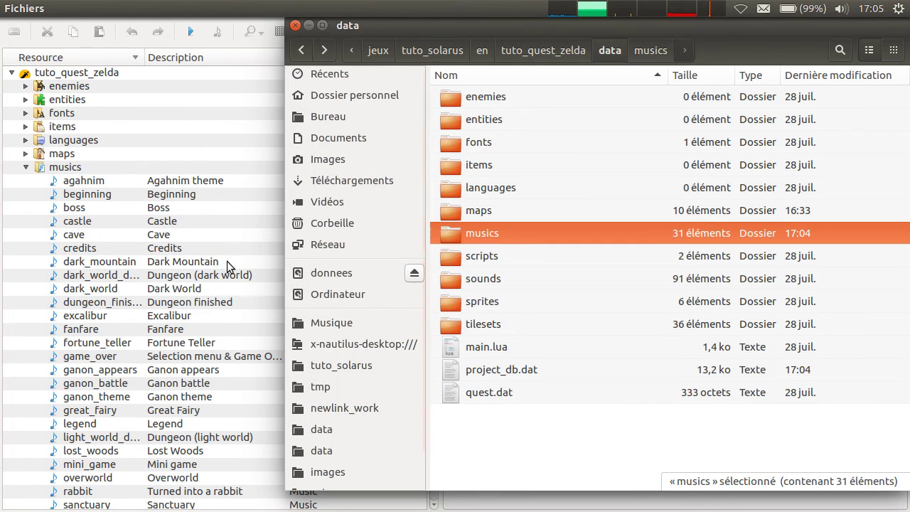
click(26, 168)
In the data folder, create a new folder named hello.
key(alt+Tab)
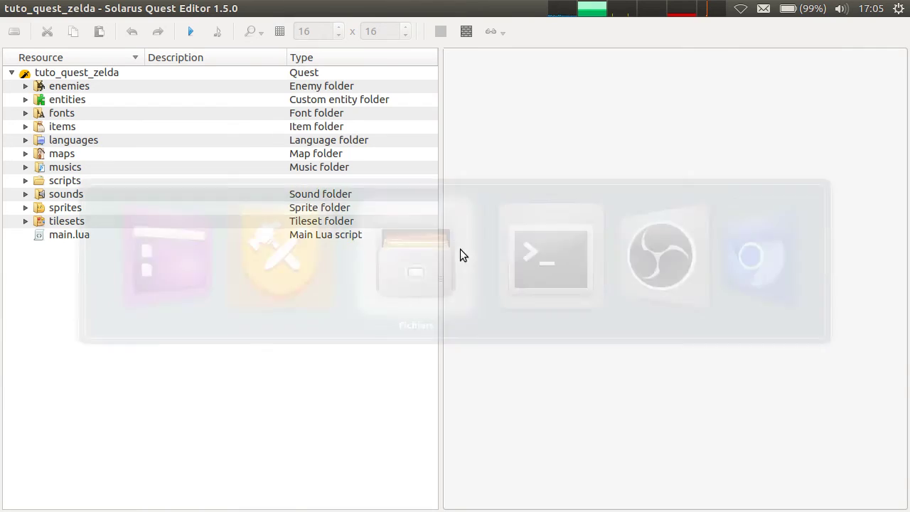
right_click(507, 431)
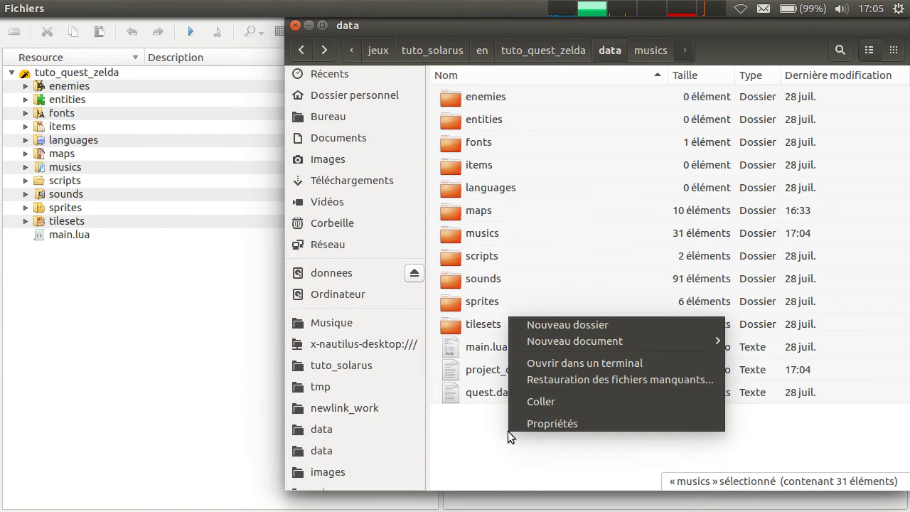
click(589, 324)
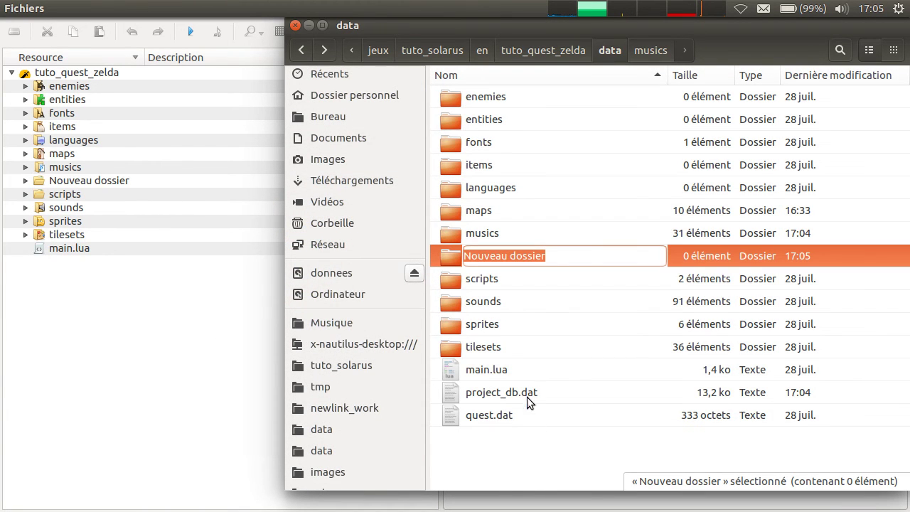
text(hi)
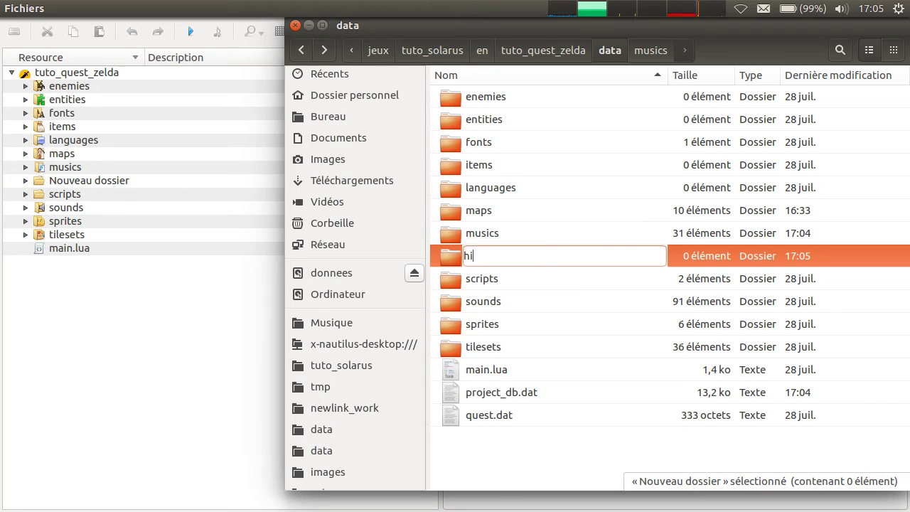
text(llo)
key(Return)
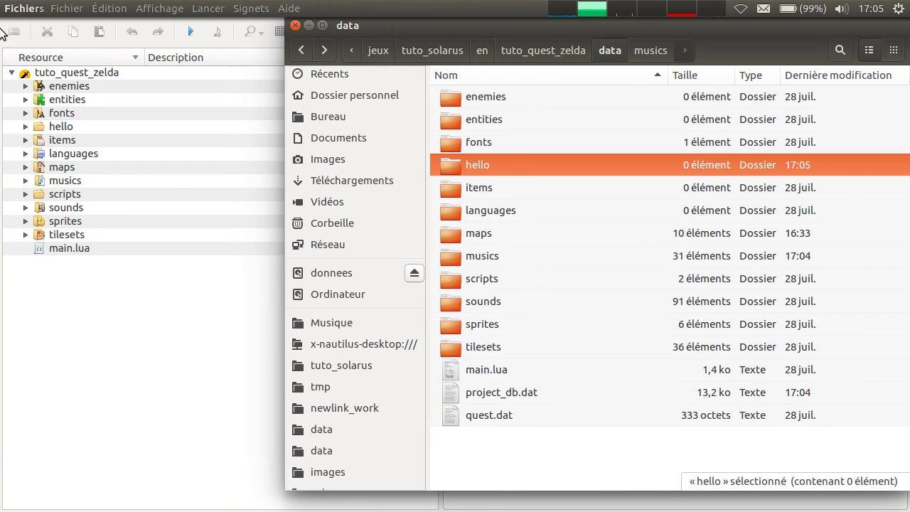
Move the hello folder to the trash and return to the quest editor.
right_click(493, 168)
click(634, 364)
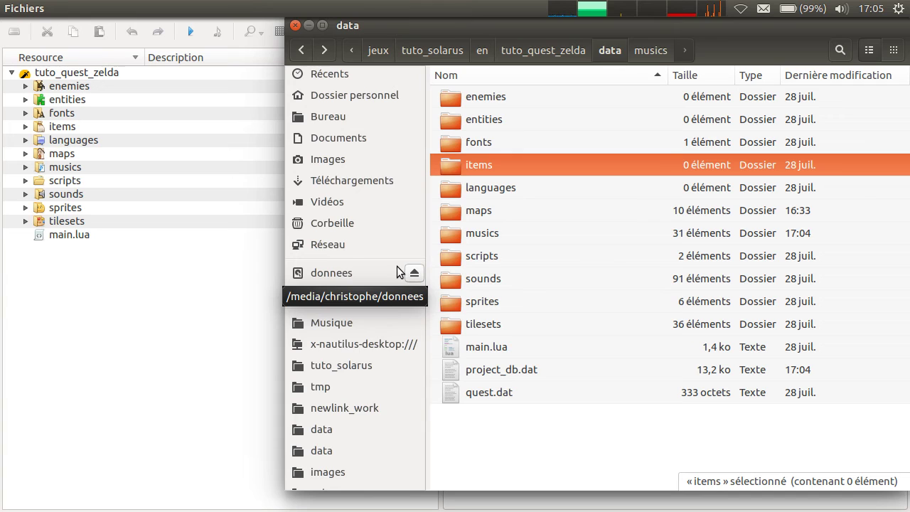
click(105, 352)
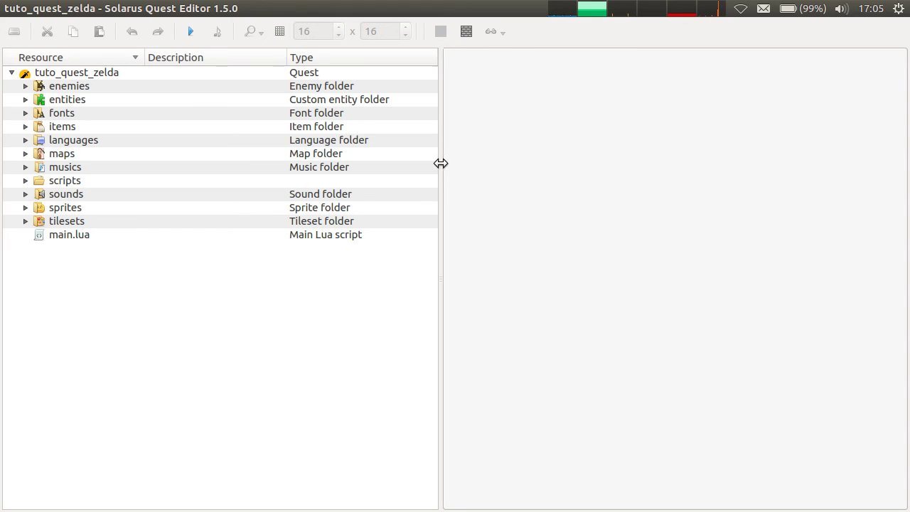
Narrow the tuto_quest_zelda resource tree pane and shrink its Description column so Type sits beside the names.
drag(441, 164, 433, 192)
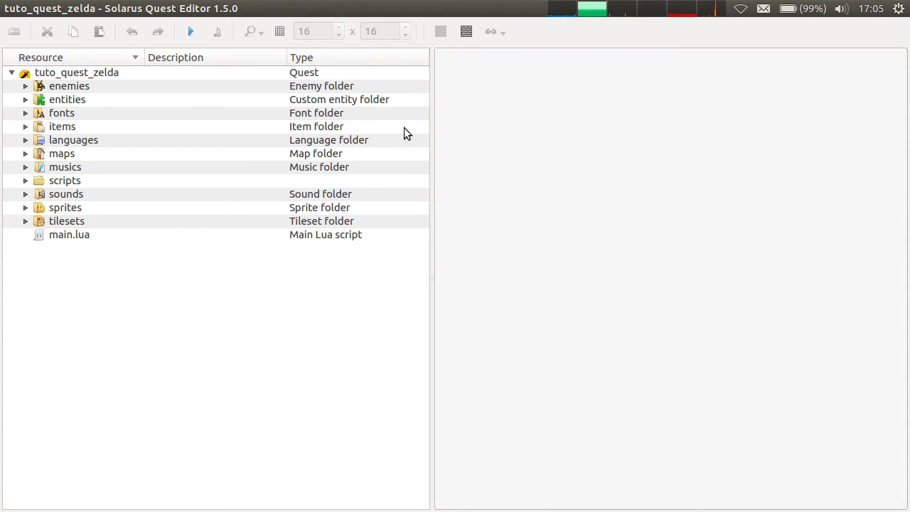
click(346, 74)
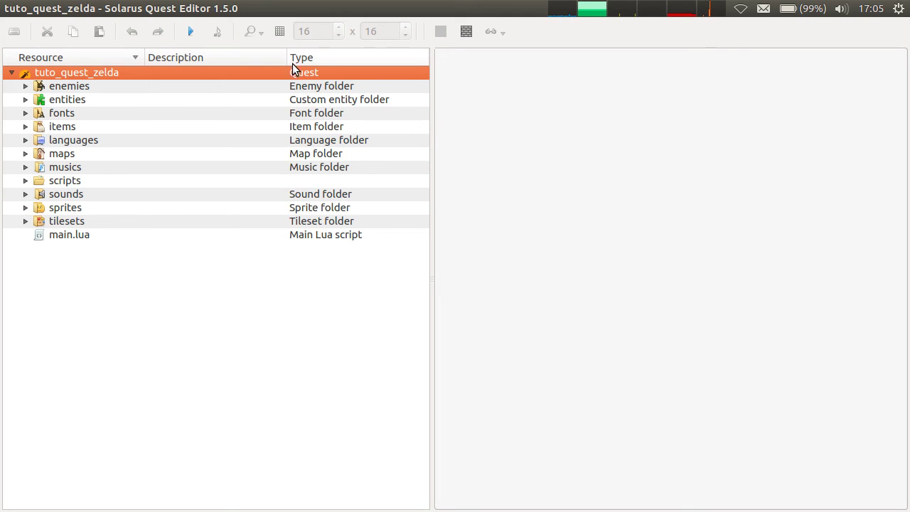
drag(286, 58, 231, 58)
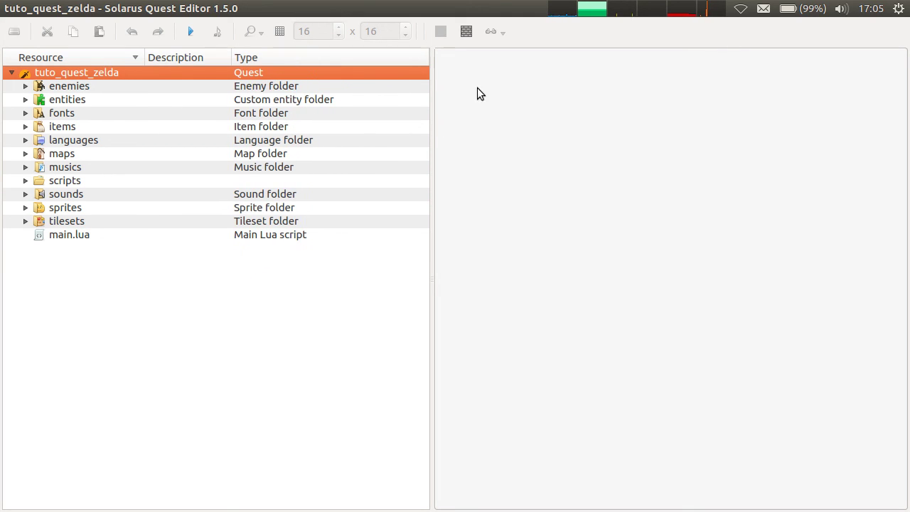
drag(431, 117, 367, 118)
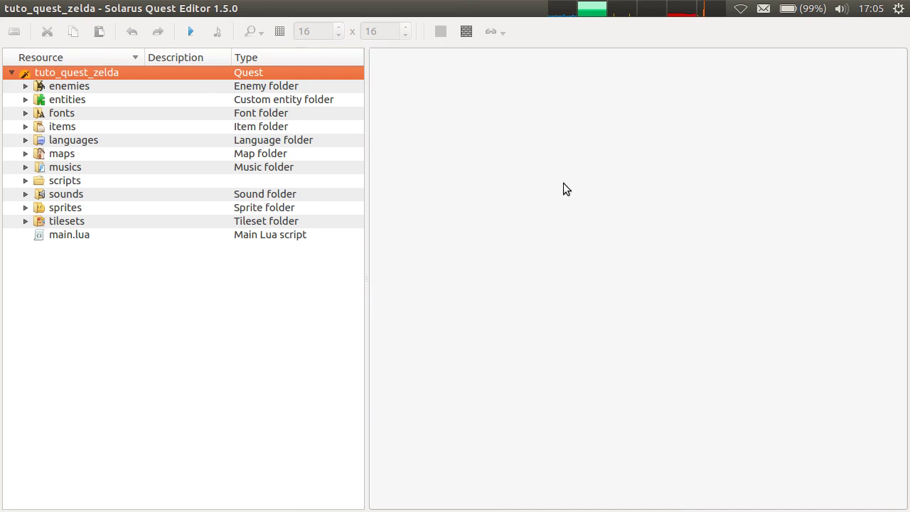
drag(367, 309, 410, 319)
click(353, 319)
click(206, 73)
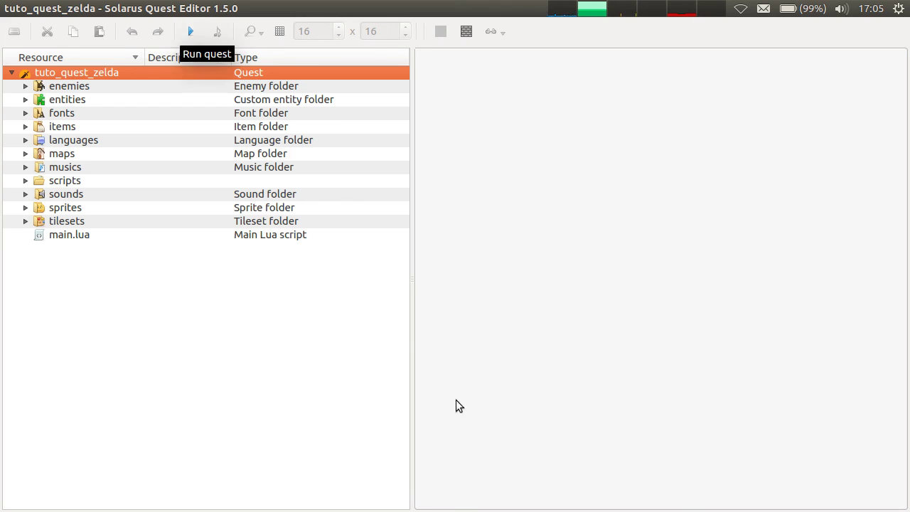
mouse_move(2, 64)
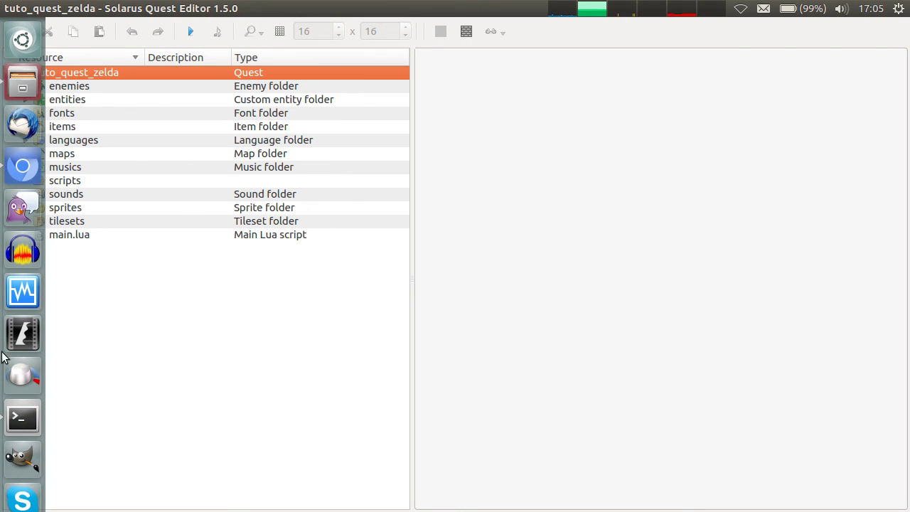